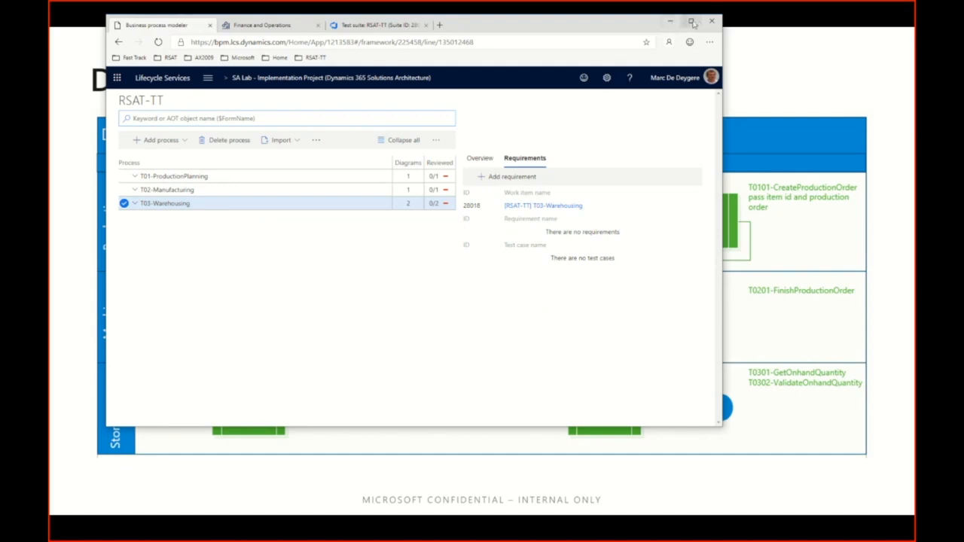
# Maximize the browser window and expand T01-ProductionPlanning, T02-Manufacturing and T03-Warehousing to review their child processes.
pyautogui.click(691, 20)
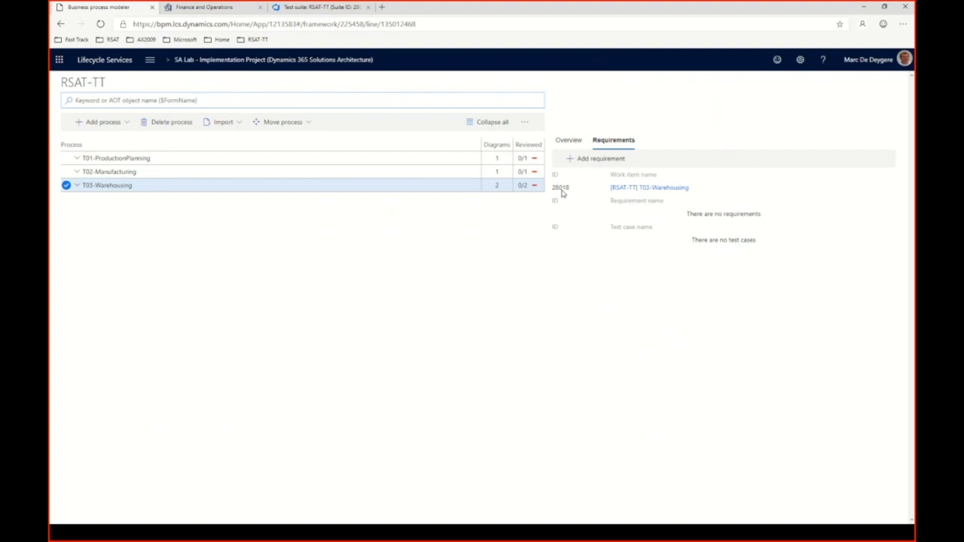
pyautogui.click(229, 159)
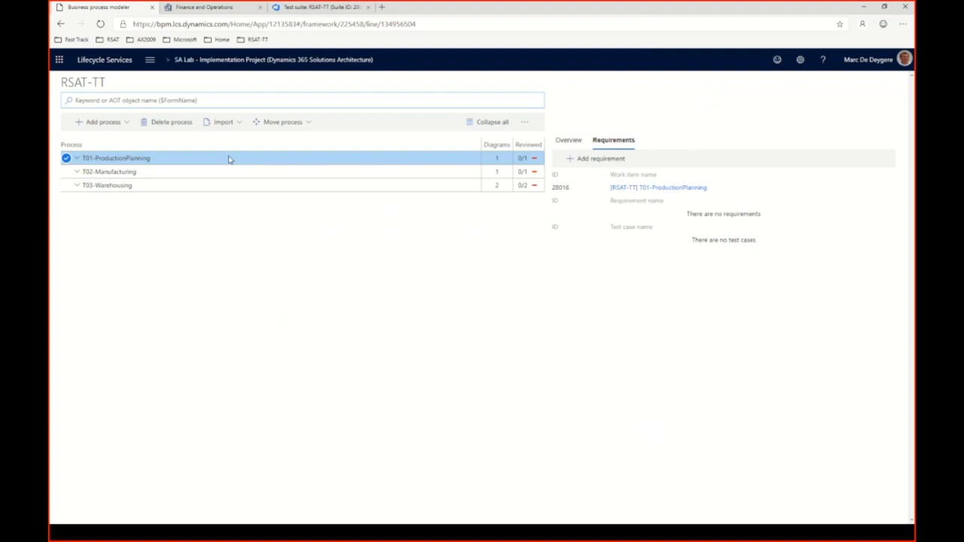
pyautogui.click(78, 159)
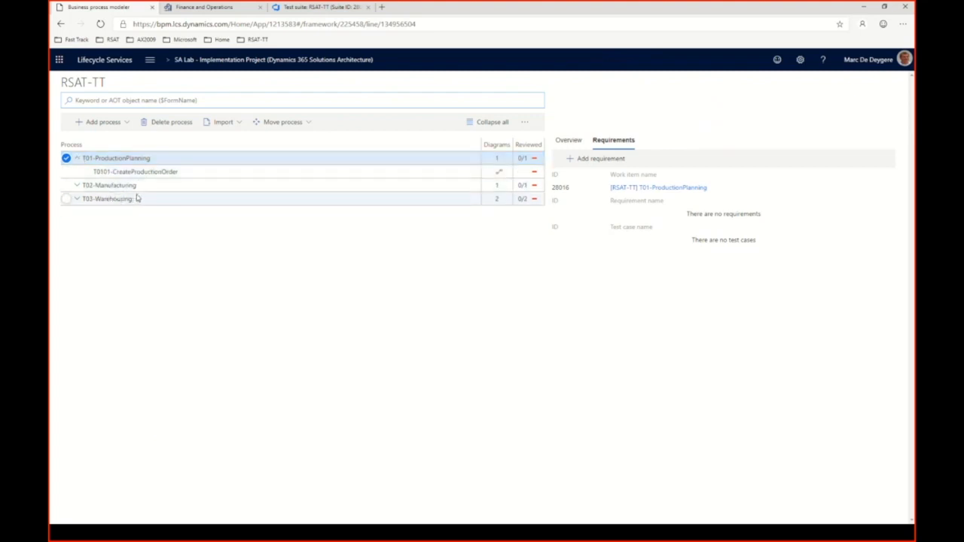
pyautogui.click(77, 186)
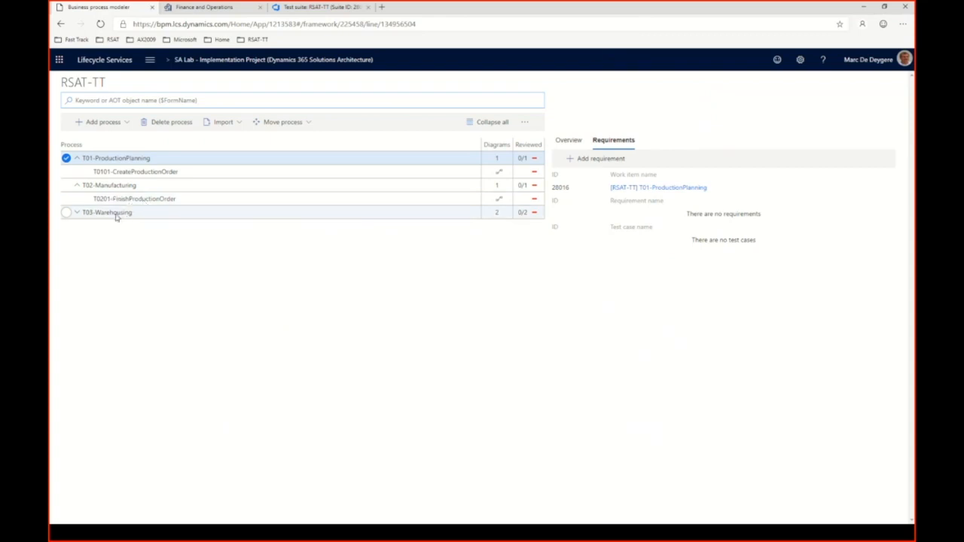
pyautogui.click(76, 212)
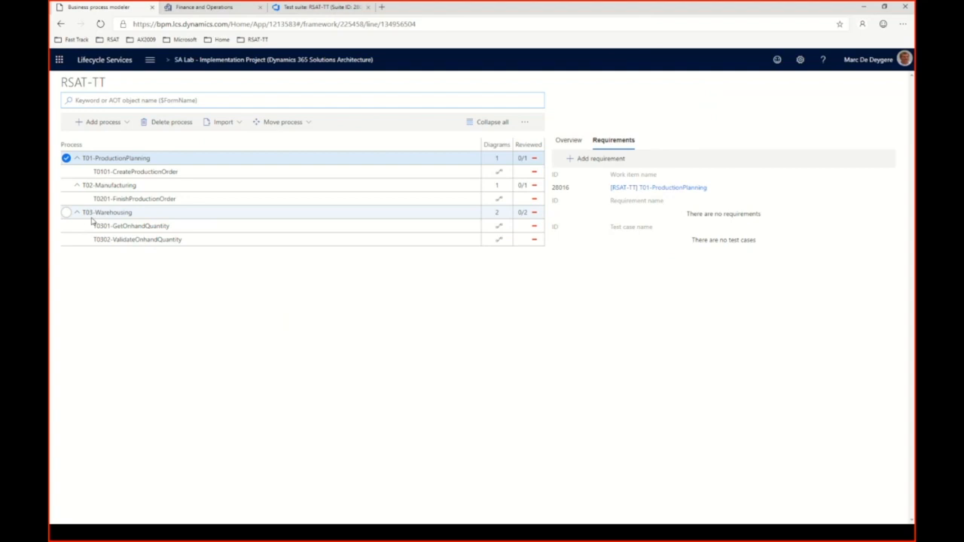
# Select T03-Warehousing and collapse the three top-level processes.
pyautogui.click(98, 215)
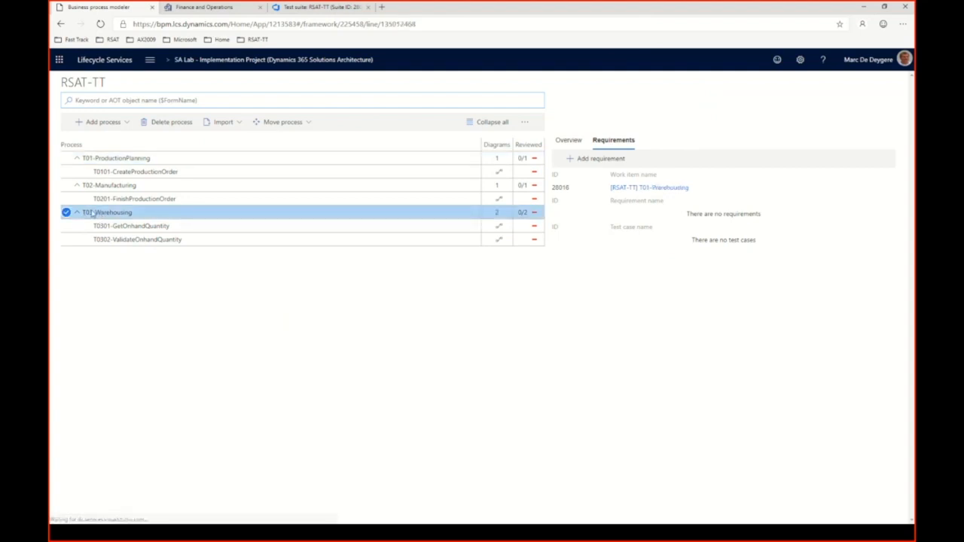
pyautogui.click(77, 159)
pyautogui.click(76, 171)
pyautogui.click(76, 185)
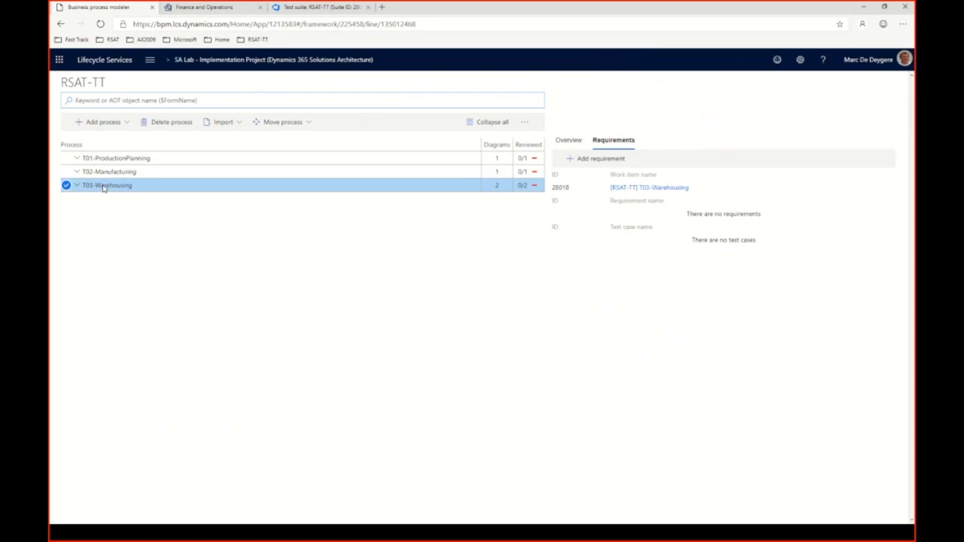
# Add a new business process as a sibling of T03-Warehousing and show its overview.
pyautogui.click(123, 123)
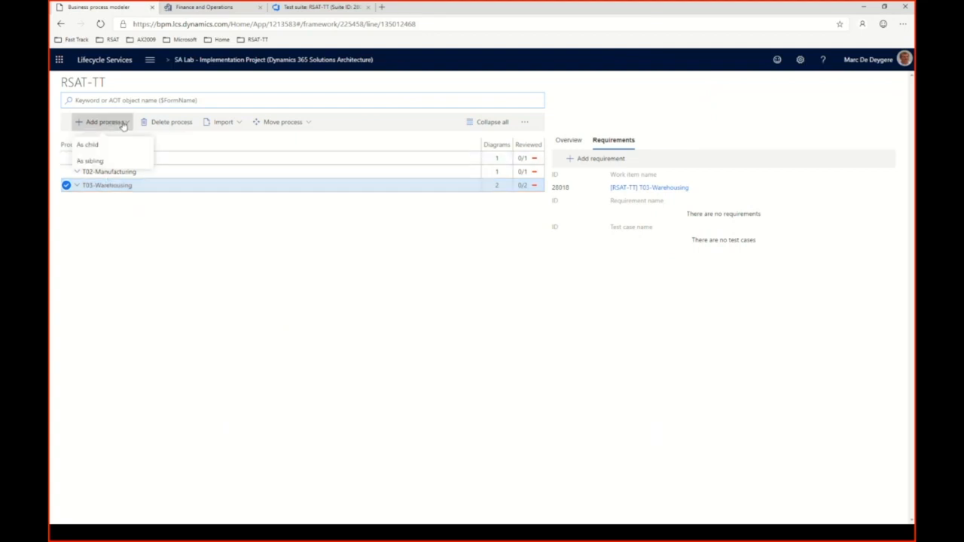
pyautogui.click(92, 161)
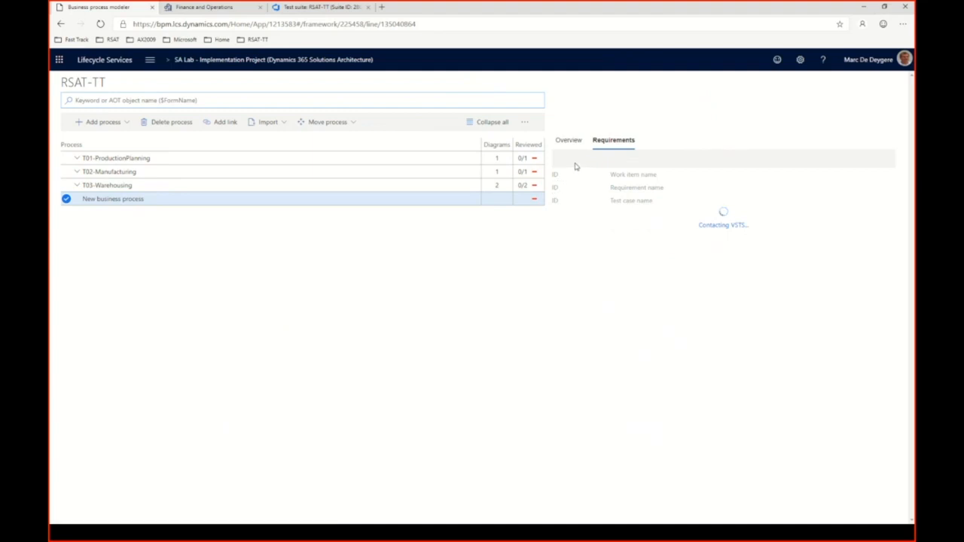
pyautogui.click(370, 203)
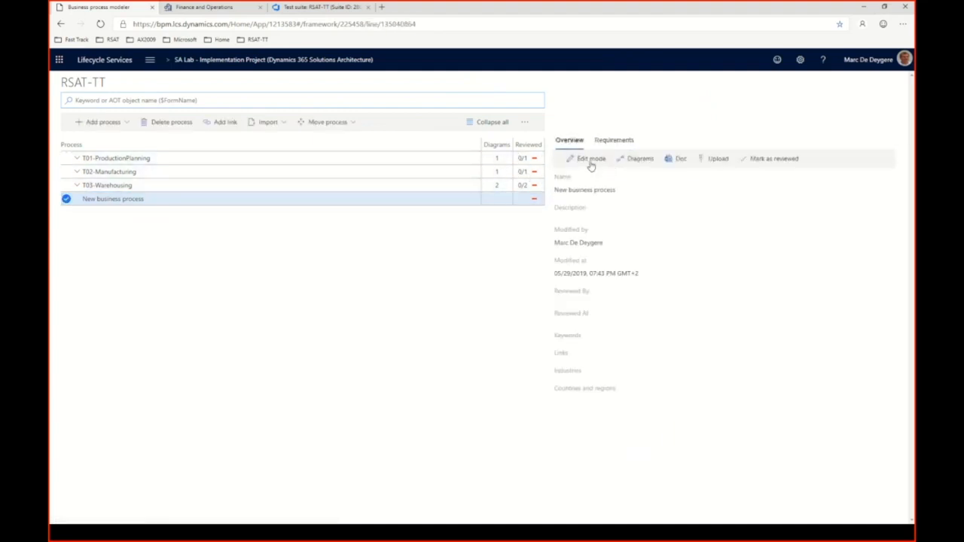
# Rename the new top-level process to T04-Sales and save it.
pyautogui.click(591, 159)
pyautogui.moveTo(628, 190); pyautogui.dragTo(550, 188)
pyautogui.write('T01-')
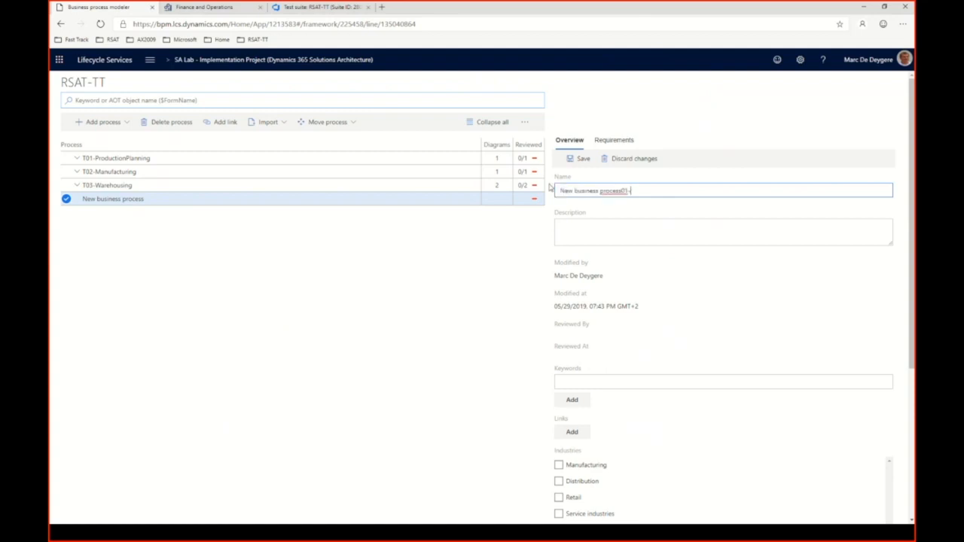
pyautogui.press('BackSpace')
pyautogui.press('BackSpace')
pyautogui.press('BackSpace')
pyautogui.press('BackSpace')
pyautogui.press('BackSpace')
pyautogui.press('BackSpace')
pyautogui.press('BackSpace')
pyautogui.press('BackSpace')
pyautogui.press('BackSpace')
pyautogui.press('BackSpace')
pyautogui.press('BackSpace')
pyautogui.press('BackSpace')
pyautogui.press('BackSpace')
pyautogui.press('BackSpace')
pyautogui.press('BackSpace')
pyautogui.press('BackSpace')
pyautogui.press('BackSpace')
pyautogui.press('BackSpace')
pyautogui.press('BackSpace')
pyautogui.press('BackSpace')
pyautogui.write('T01-')
pyautogui.write('Sa')
pyautogui.write('les')
pyautogui.click(571, 191)
pyautogui.press('BackSpace')
pyautogui.write('4')
pyautogui.click(582, 159)
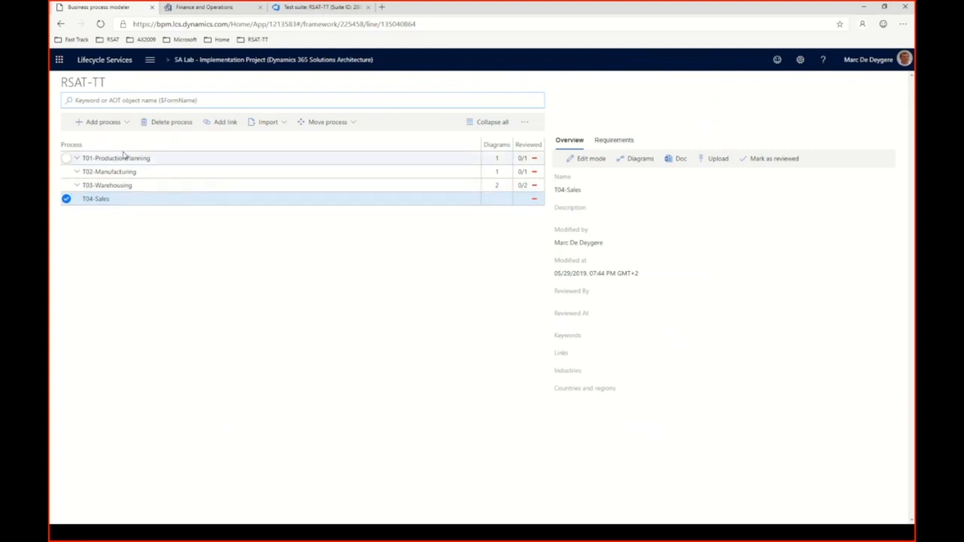
# Add a child process under T04-Sales, name it T0401-CreateCustomer and save it.
pyautogui.click(128, 124)
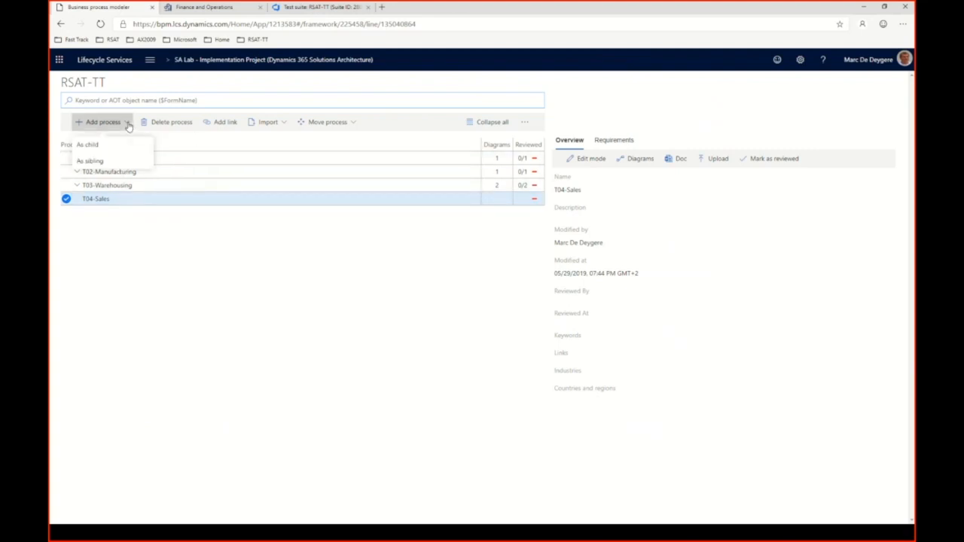
pyautogui.click(95, 148)
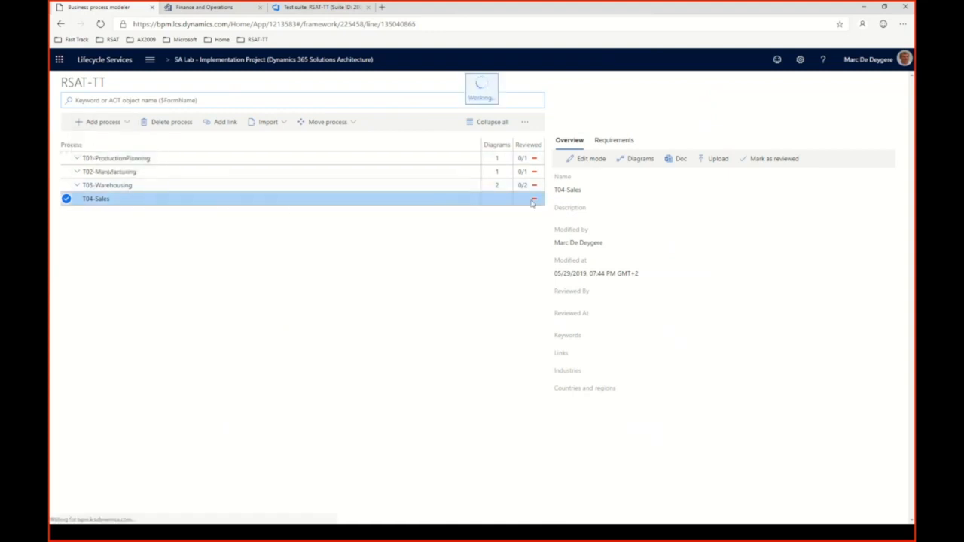
pyautogui.click(591, 159)
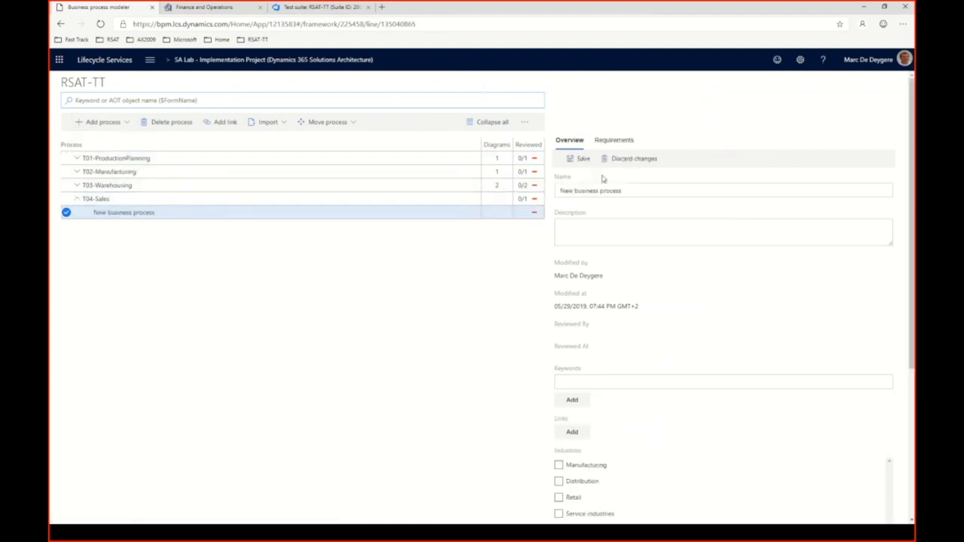
pyautogui.moveTo(622, 191); pyautogui.dragTo(529, 197)
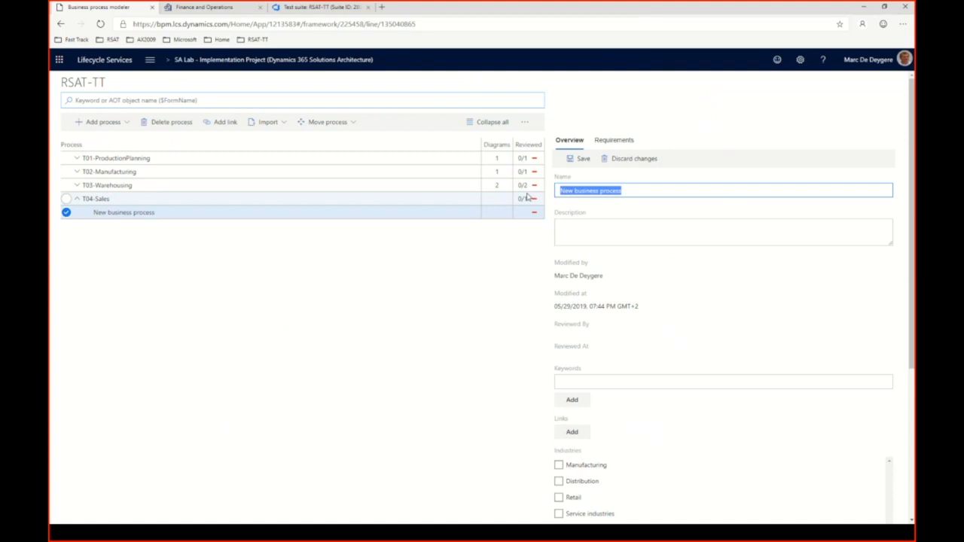
pyautogui.write('T0401')
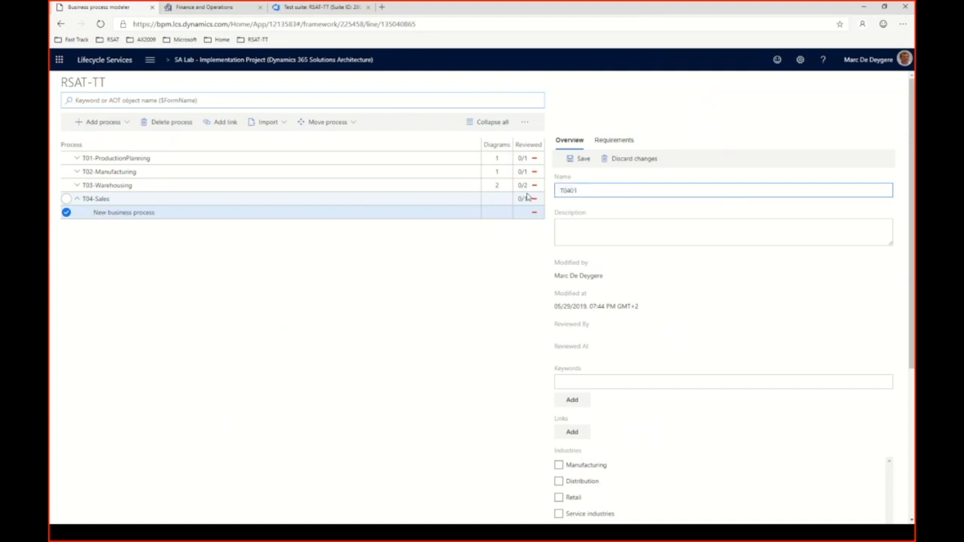
pyautogui.hotkey('ctrl', 'a')
pyautogui.write('-CreateCustomer')
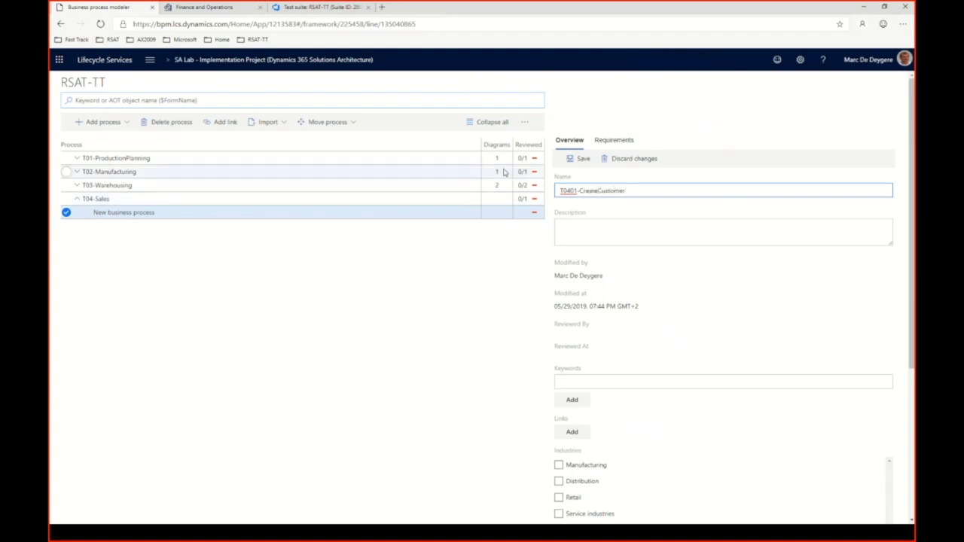
pyautogui.click(585, 160)
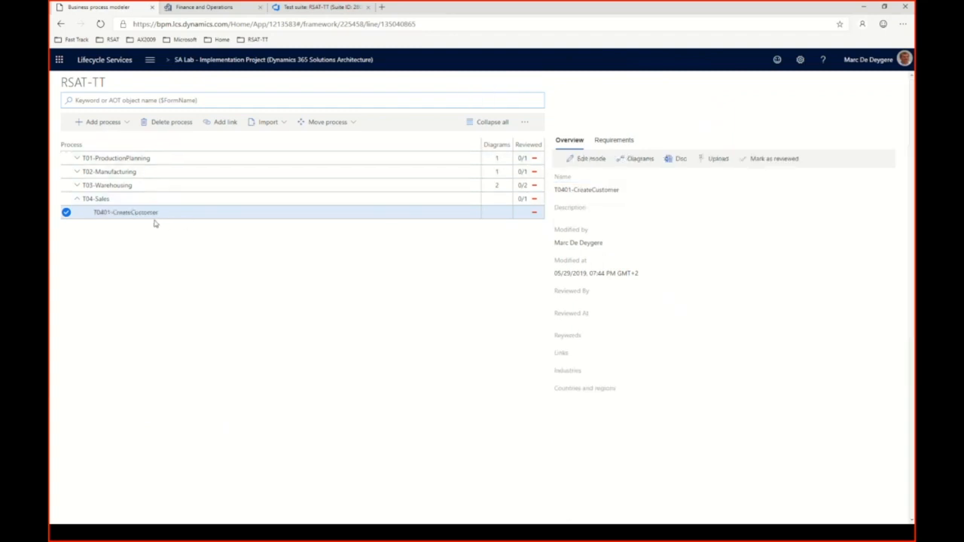
# Add a new process as a sibling of T0401-CreateCustomer under T04-Sales.
pyautogui.click(122, 214)
pyautogui.click(107, 198)
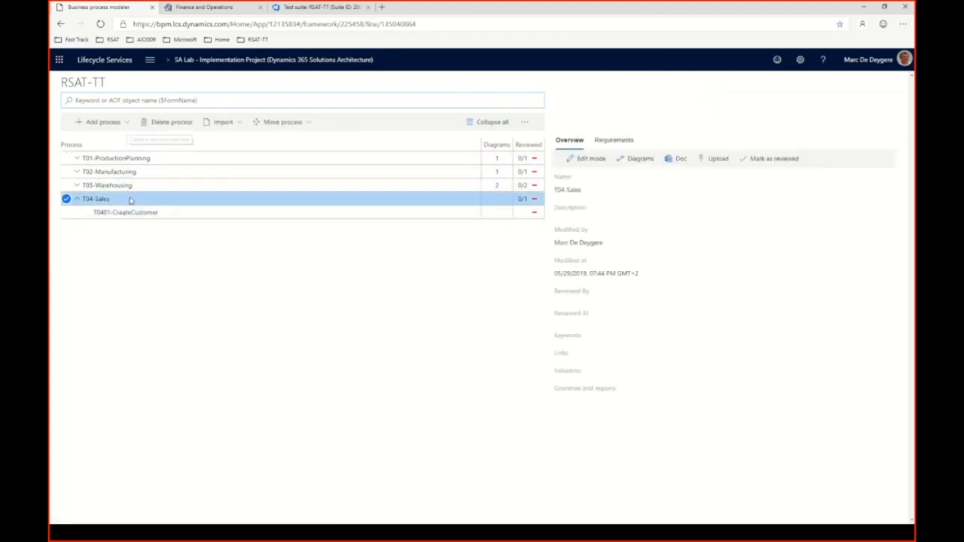
pyautogui.click(134, 214)
pyautogui.click(122, 123)
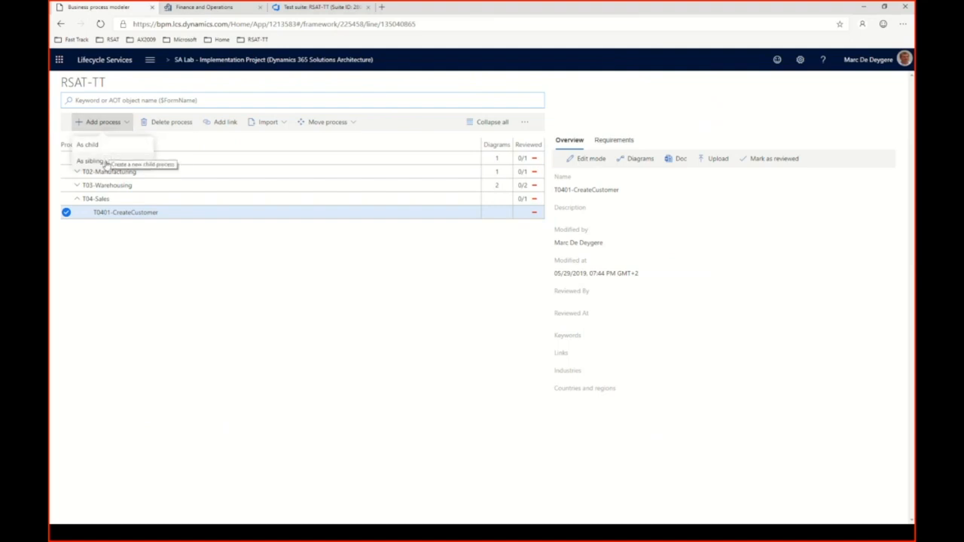
pyautogui.click(103, 161)
# Rename the new sibling process to T0402-CreateSalesOrder and save it.
pyautogui.click(594, 161)
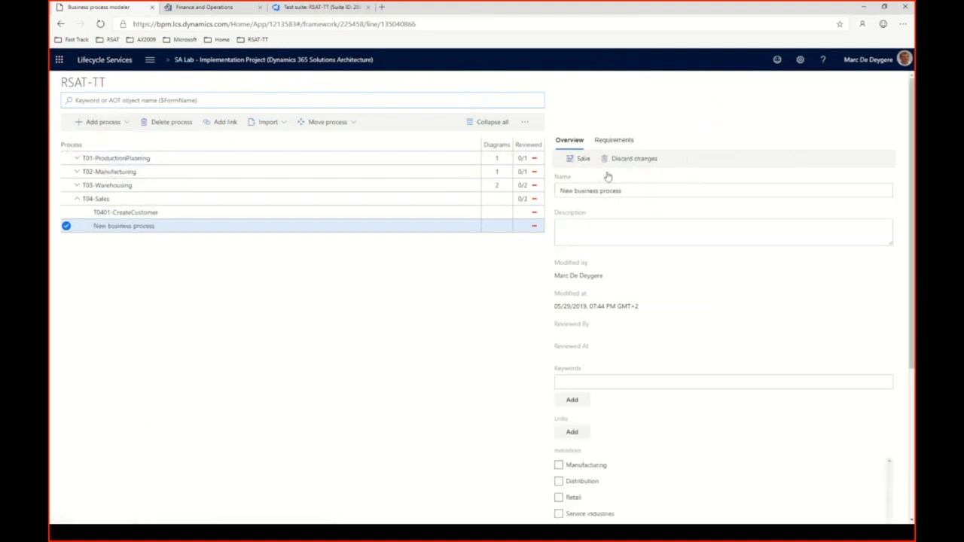
pyautogui.moveTo(641, 192); pyautogui.dragTo(551, 191)
pyautogui.write('T')
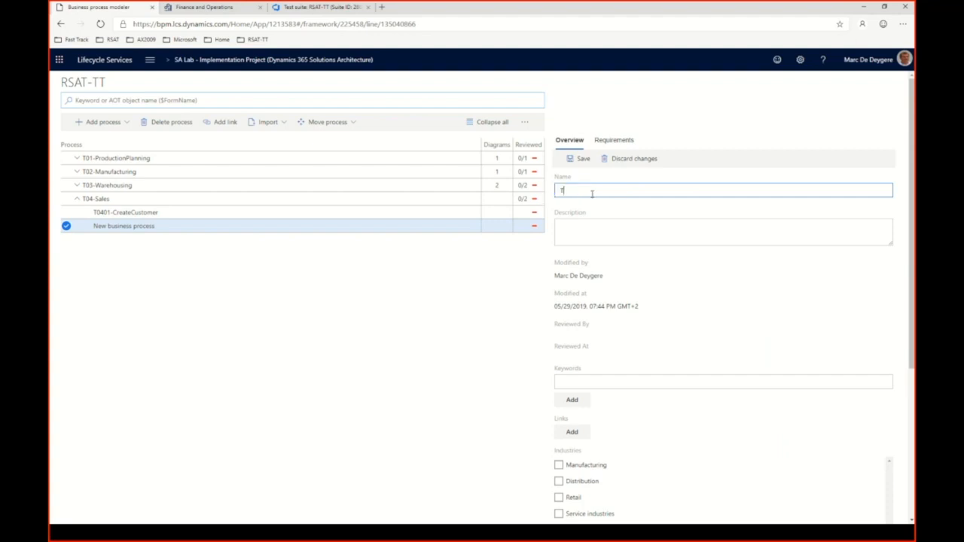
pyautogui.write('0402-Creat')
pyautogui.press('BackSpace')
pyautogui.press('BackSpace')
pyautogui.press('BackSpace')
pyautogui.press('BackSpace')
pyautogui.write('reateSalesOrder')
pyautogui.click(573, 159)
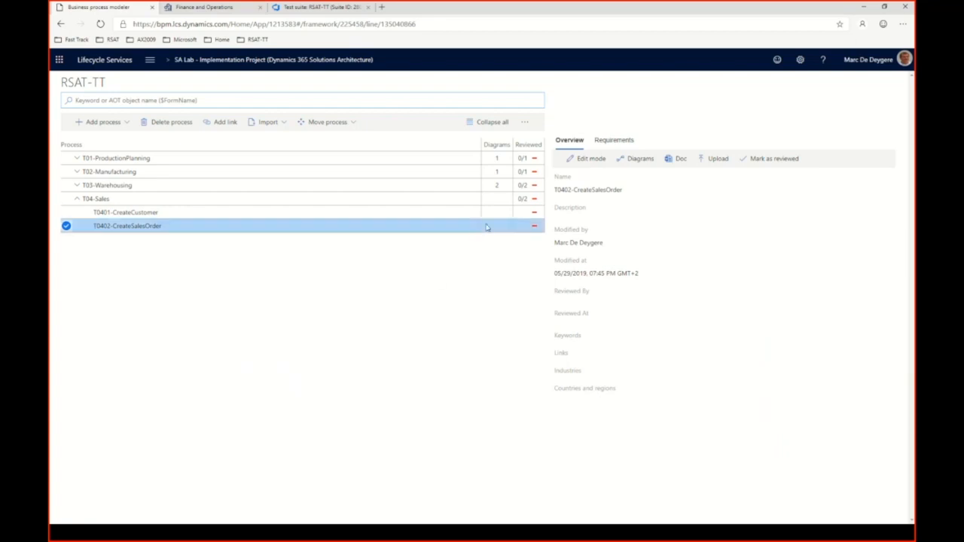
# Review the library's sync options and inspect the Azure DevOps work item linked to T0401-CreateCustomer, returning to the process library.
pyautogui.click(525, 125)
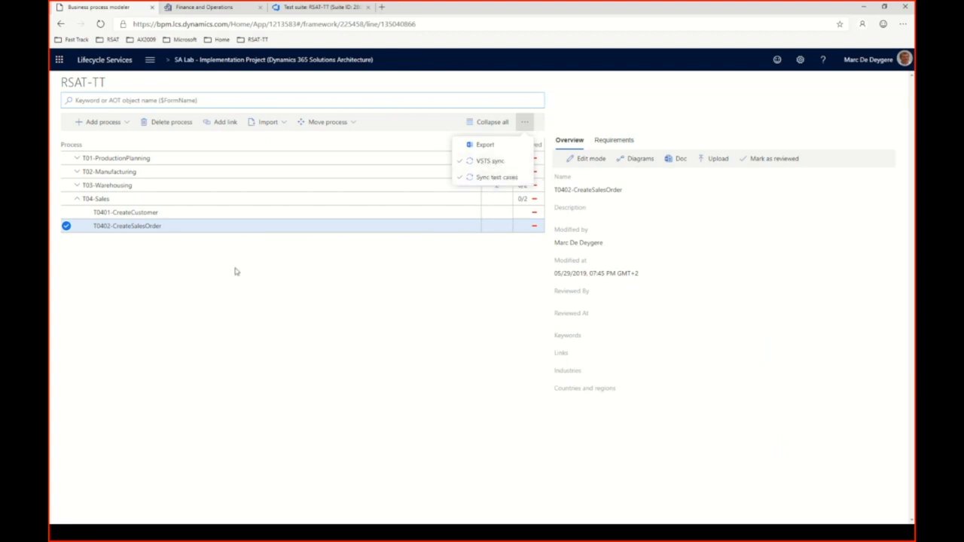
pyautogui.click(159, 218)
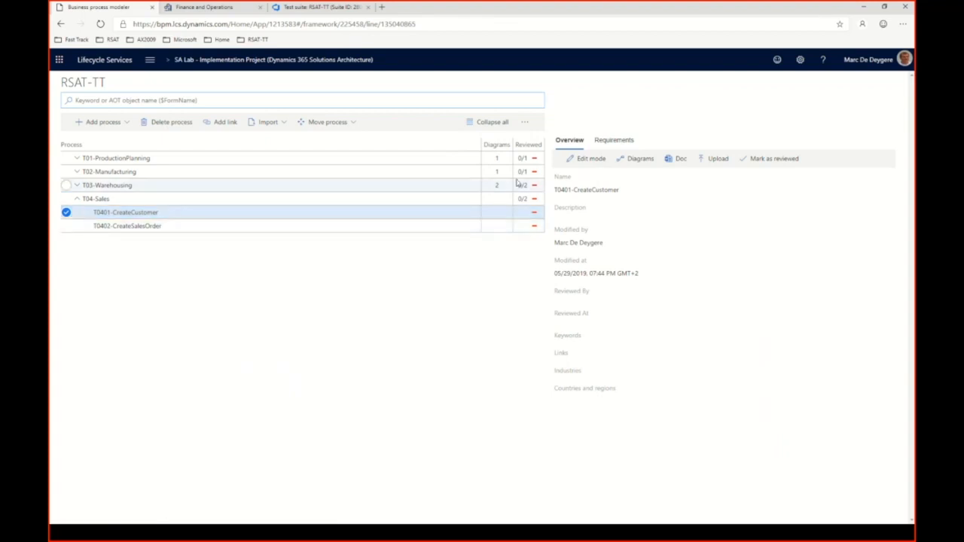
pyautogui.click(612, 141)
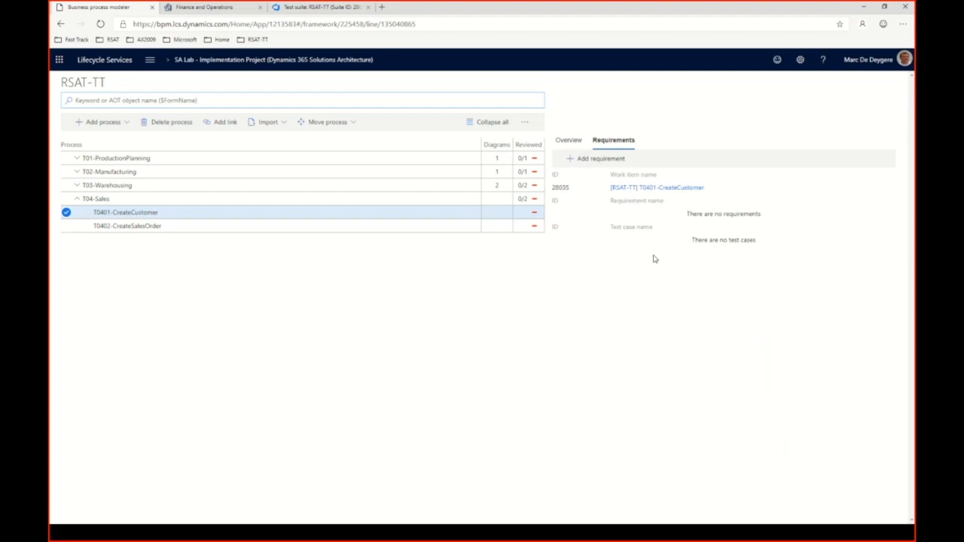
pyautogui.click(666, 193)
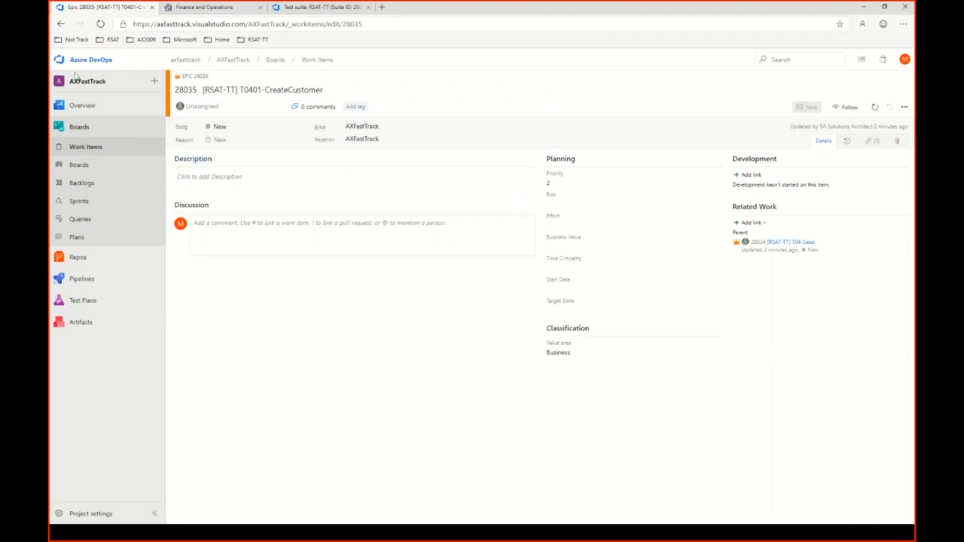
pyautogui.click(61, 24)
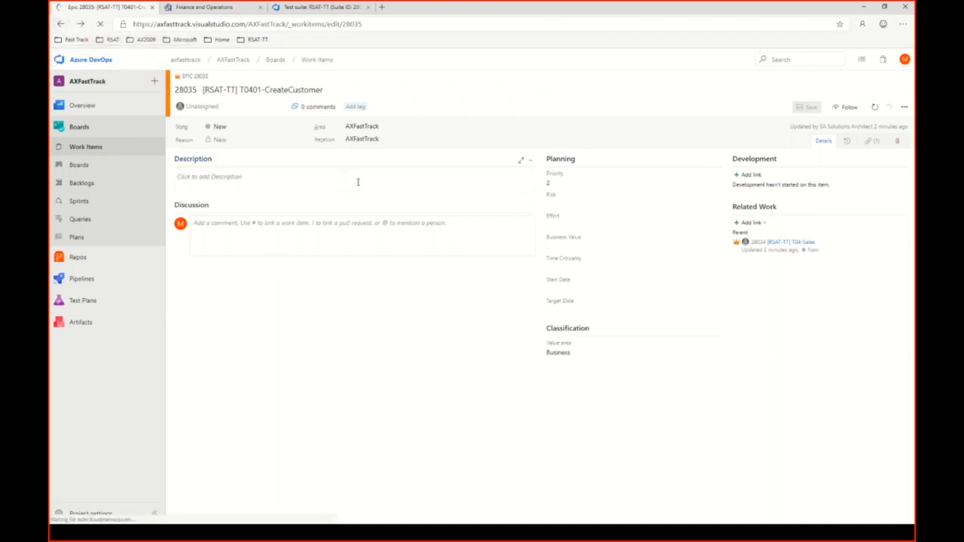
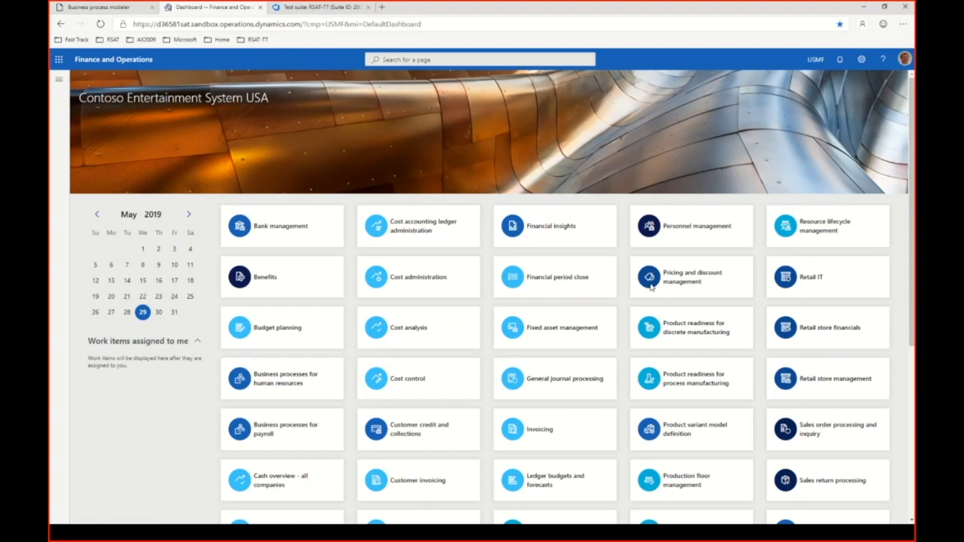
# Start a new task recording named T0101-CreateProductionOrder in Finance and Operations.
pyautogui.click(861, 63)
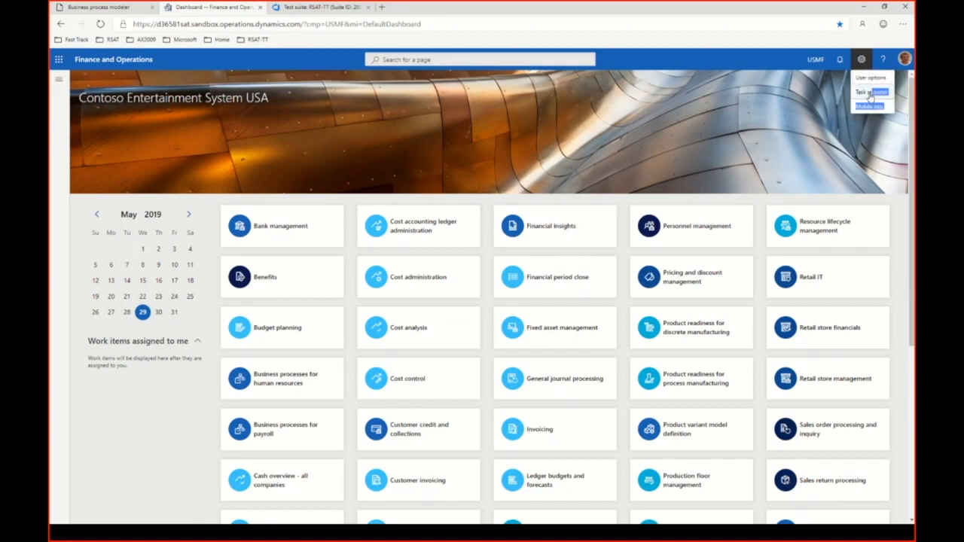
pyautogui.click(870, 94)
pyautogui.click(807, 98)
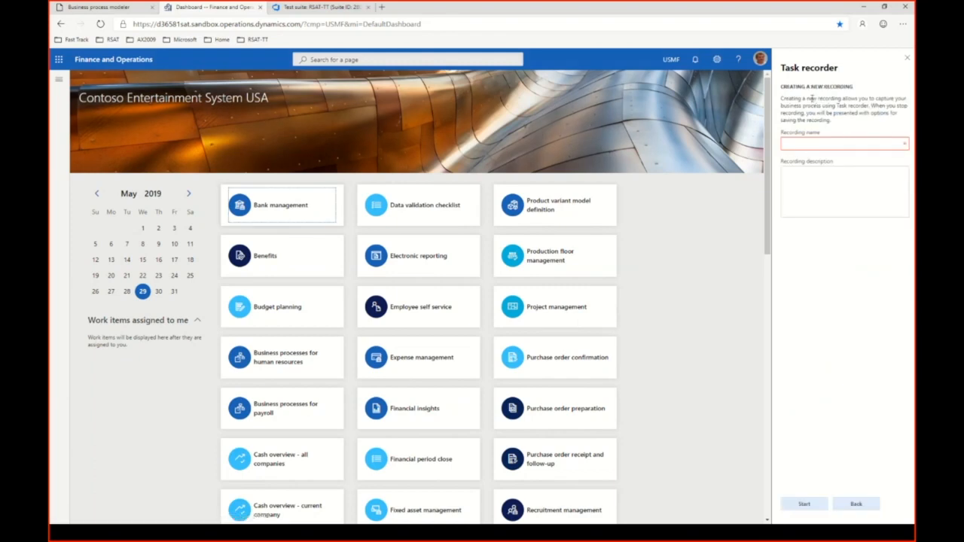
pyautogui.click(797, 144)
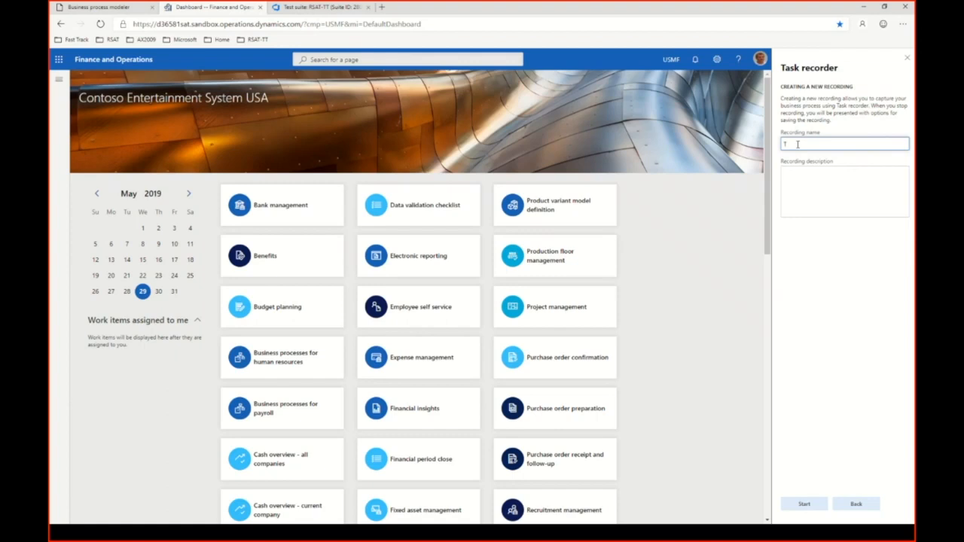
pyautogui.write('TO')
pyautogui.write('101')
pyautogui.write('-')
pyautogui.write('Create')
pyautogui.write('Prod')
pyautogui.write('uctionOrder')
pyautogui.write('1')
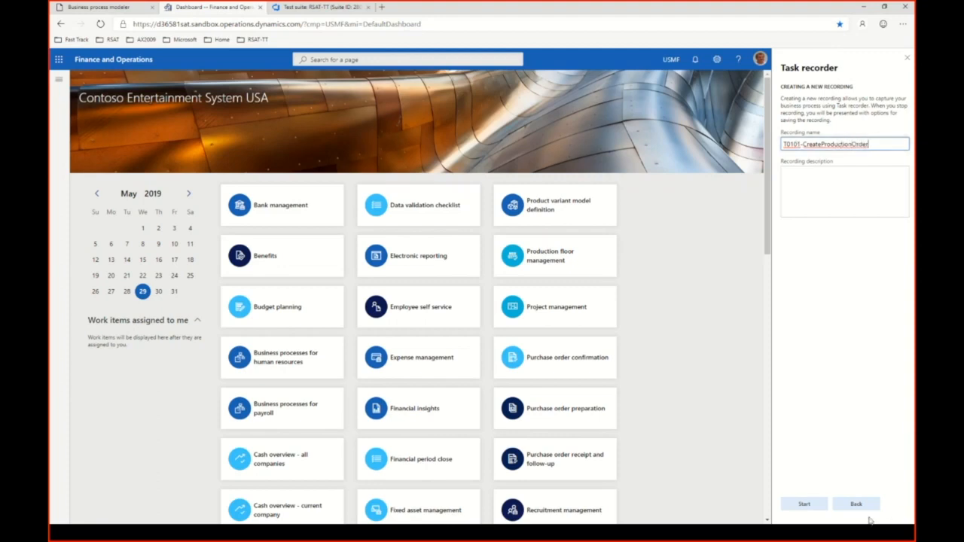
pyautogui.click(804, 504)
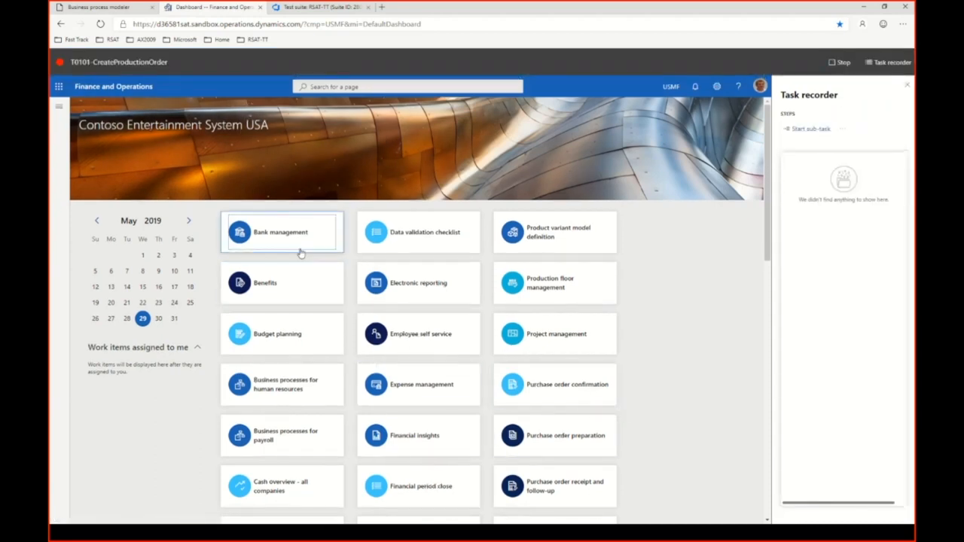
# Go to the list of all production orders in the Production control module.
pyautogui.click(59, 111)
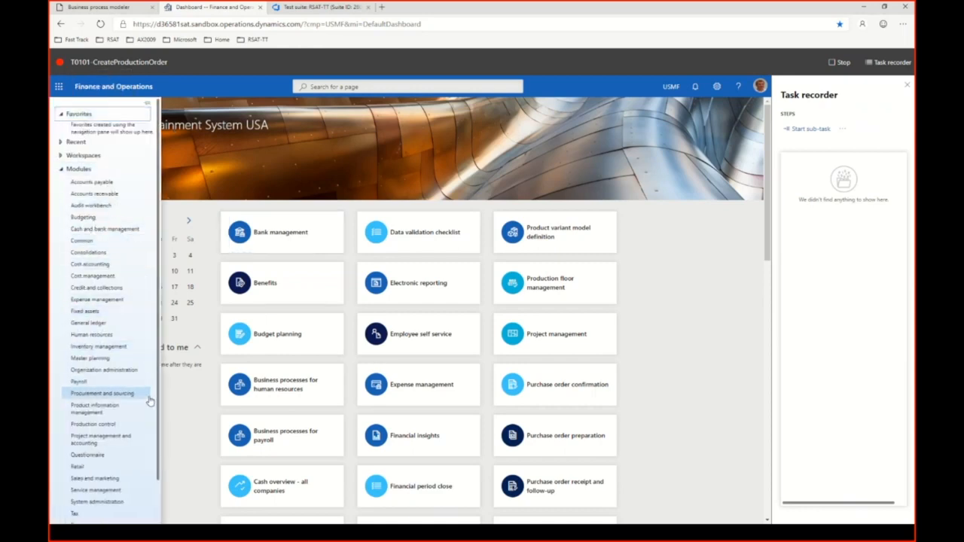
pyautogui.click(113, 426)
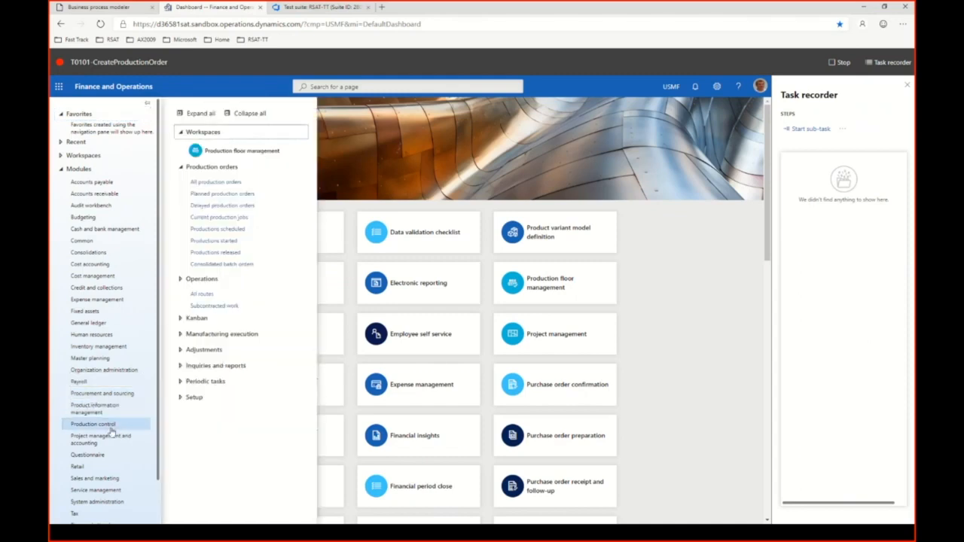
pyautogui.click(203, 184)
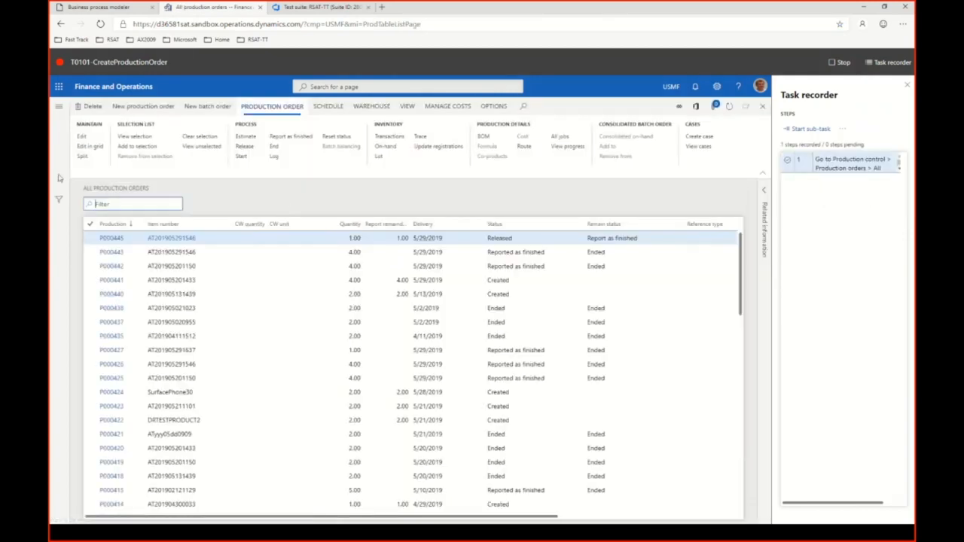
pyautogui.click(151, 112)
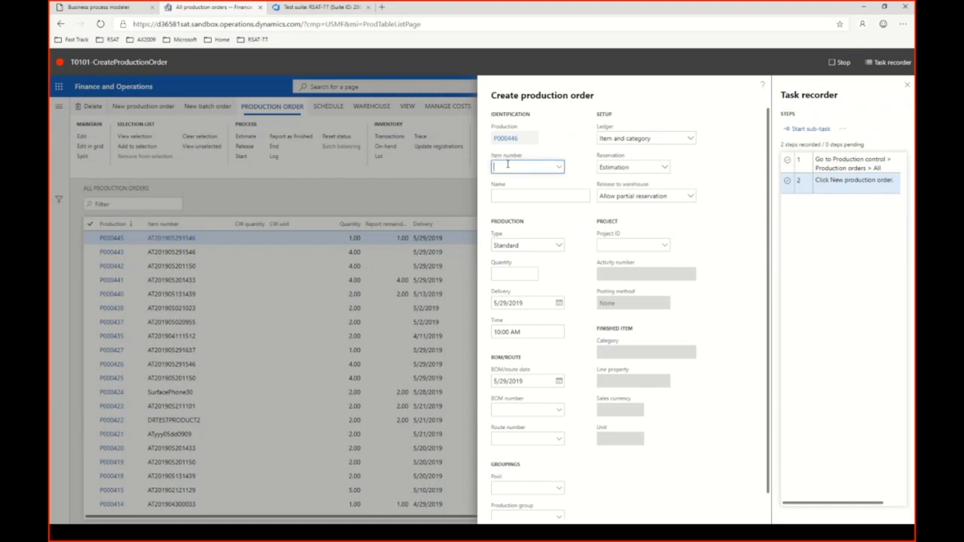
pyautogui.hotkey('alt', 'Tab')
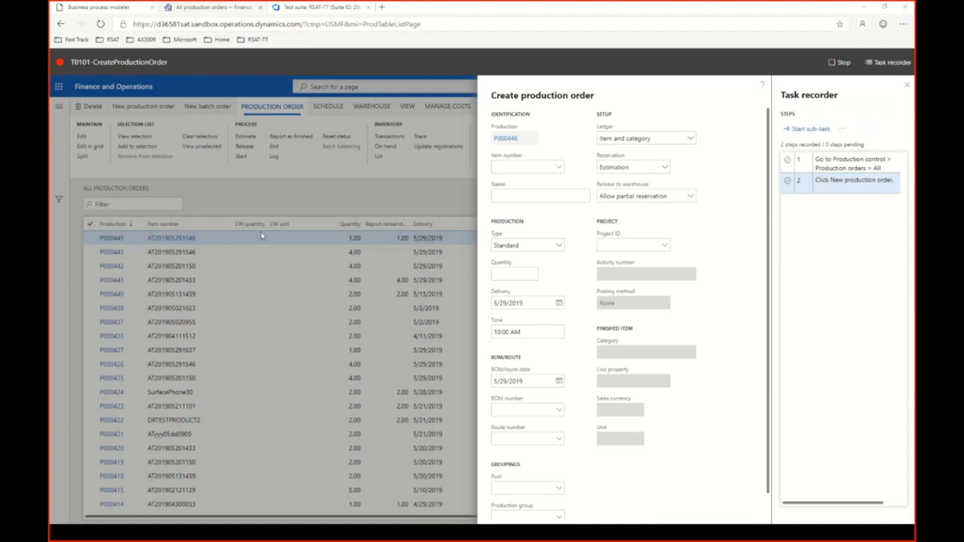
pyautogui.click(517, 168)
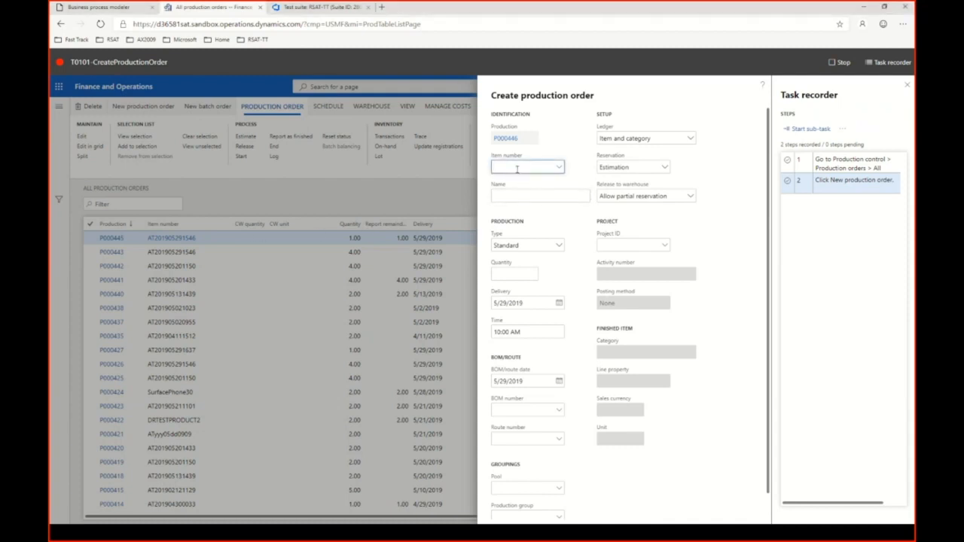
pyautogui.hotkey('ctrl', 'v')
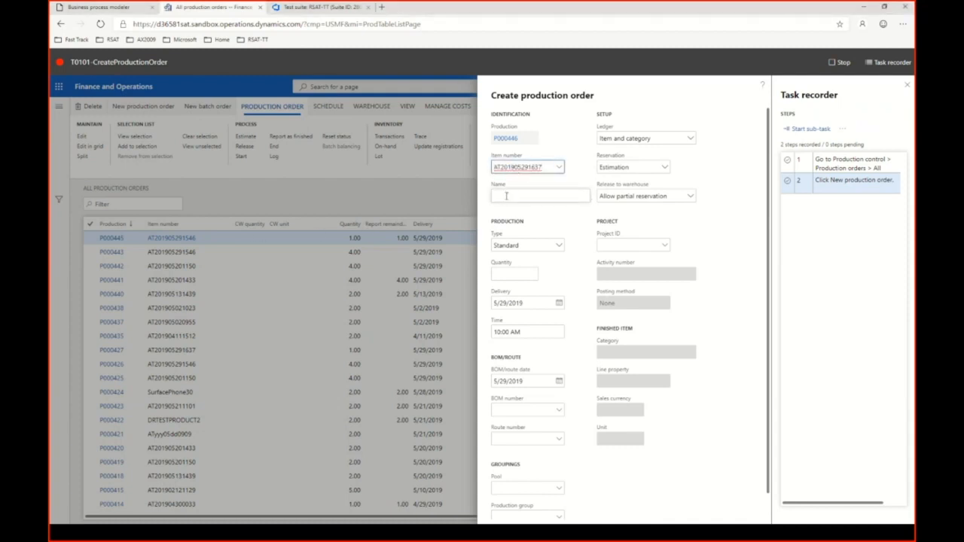
pyautogui.click(525, 192)
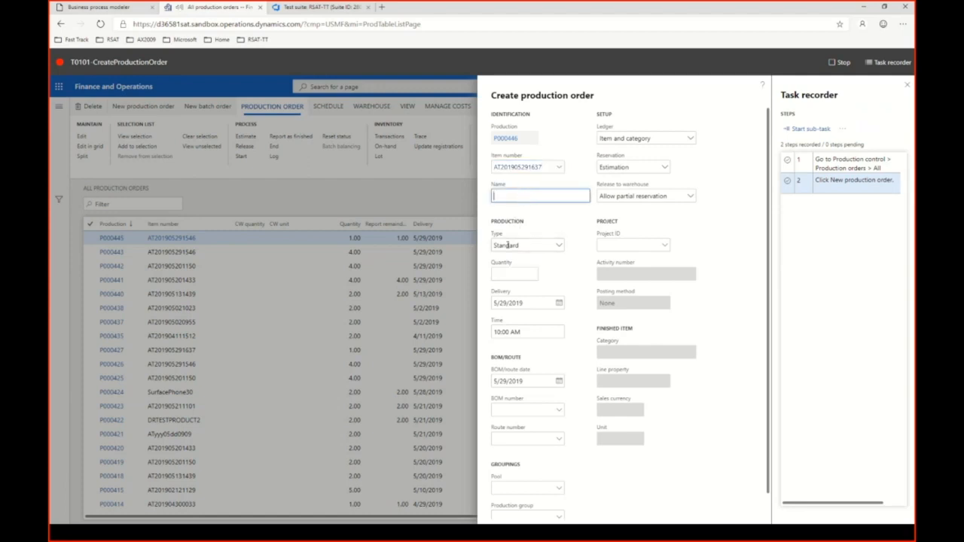
# Set the new production order's site to 1 and its warehouse to 11.
pyautogui.click(525, 244)
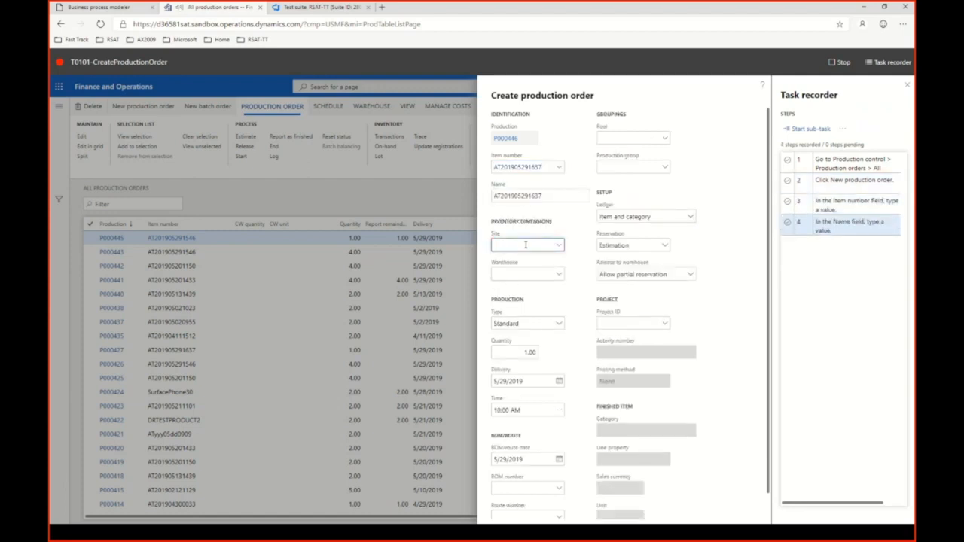
pyautogui.write('1')
pyautogui.click(514, 274)
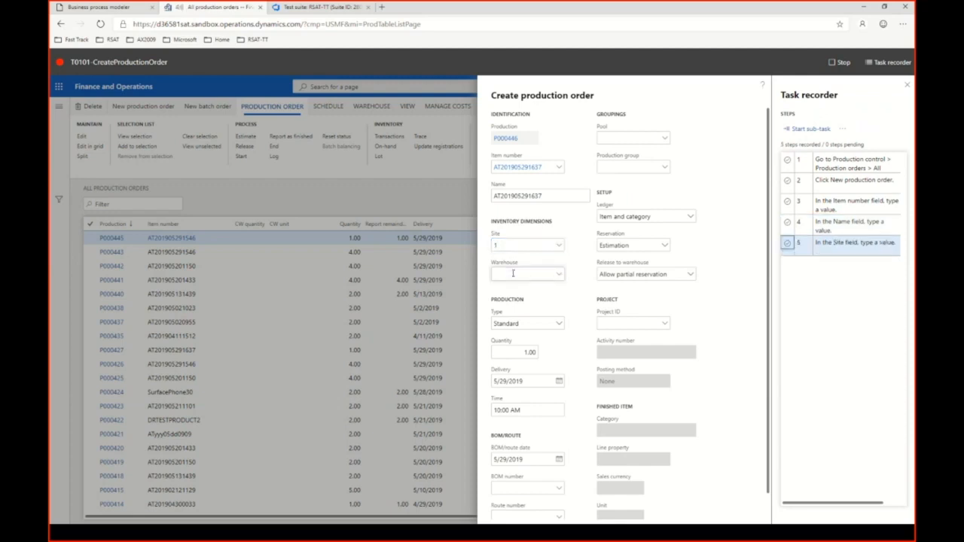
pyautogui.write('11')
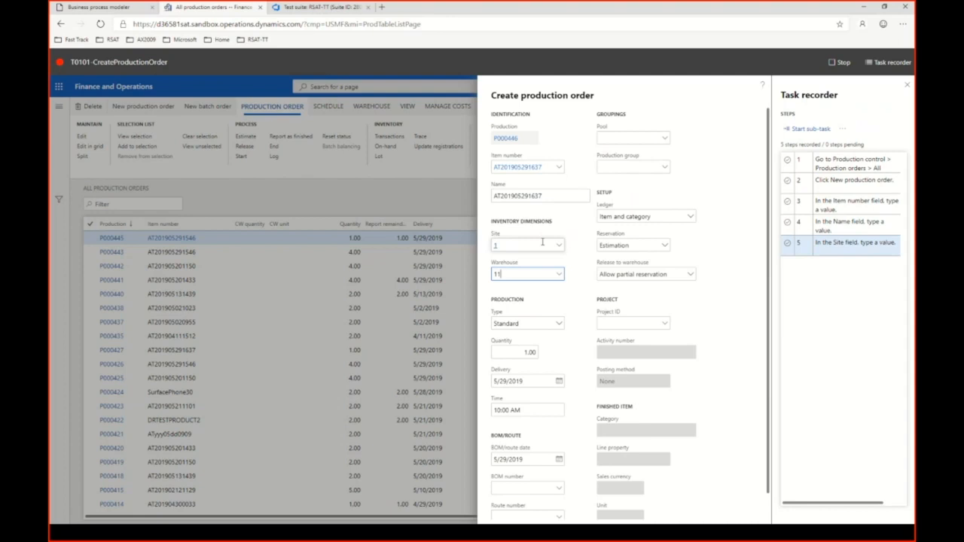
# Record task recorder copy steps for the Production and Quantity fields, and create the production order.
pyautogui.rightClick(511, 142)
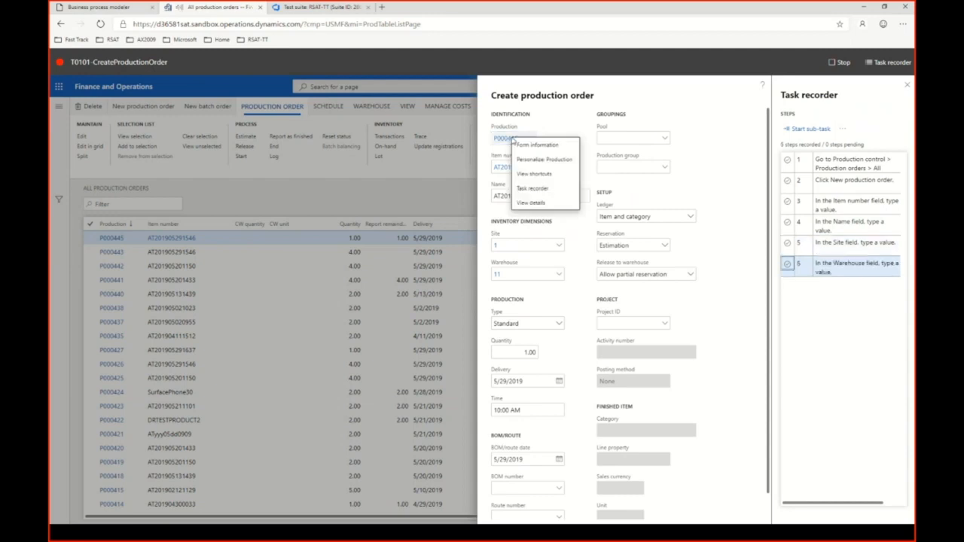
pyautogui.moveTo(540, 188)
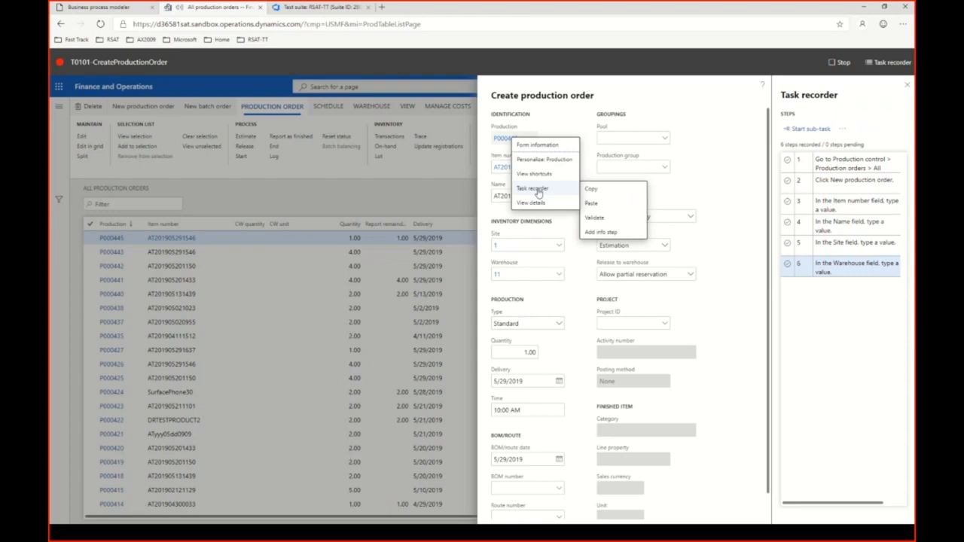
pyautogui.click(603, 192)
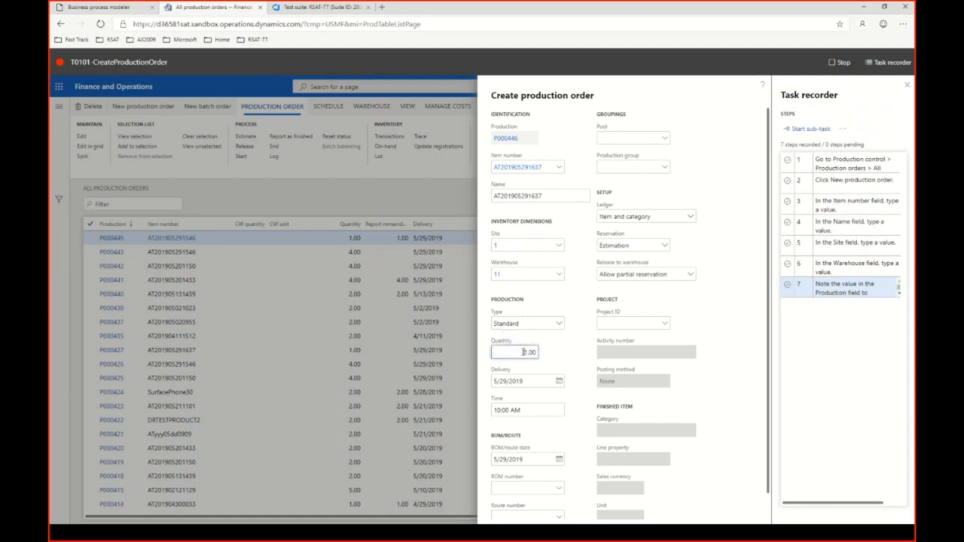
pyautogui.rightClick(523, 352)
pyautogui.moveTo(548, 403)
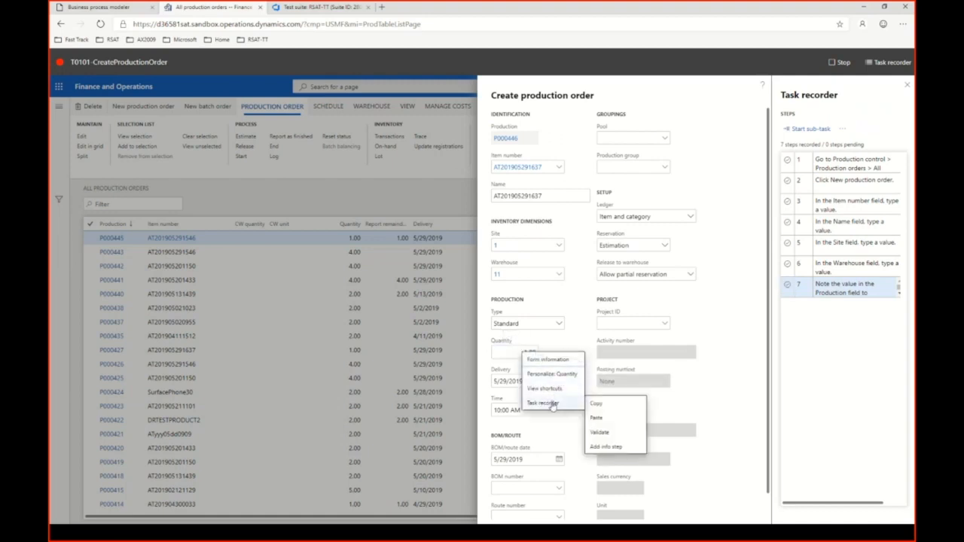
pyautogui.click(595, 405)
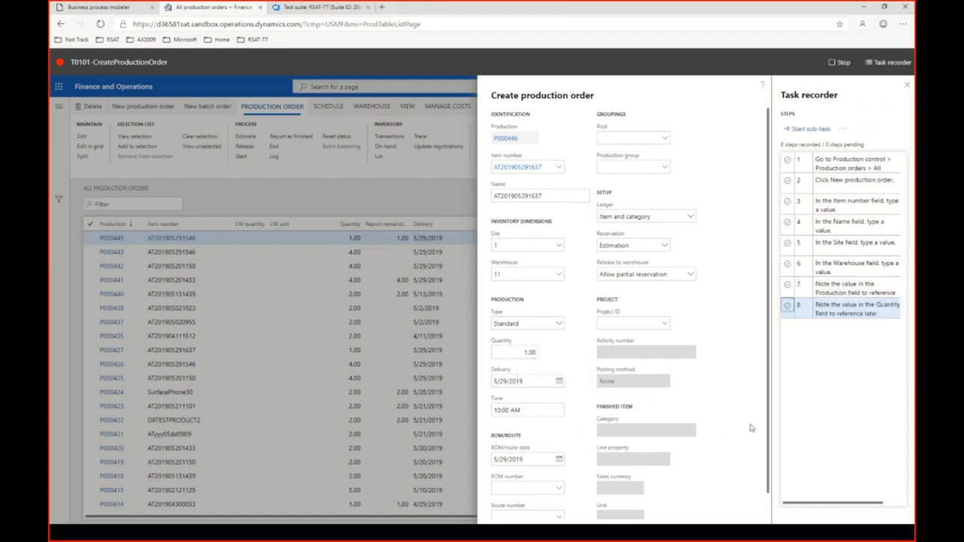
pyautogui.scroll(-2, 763, 350)
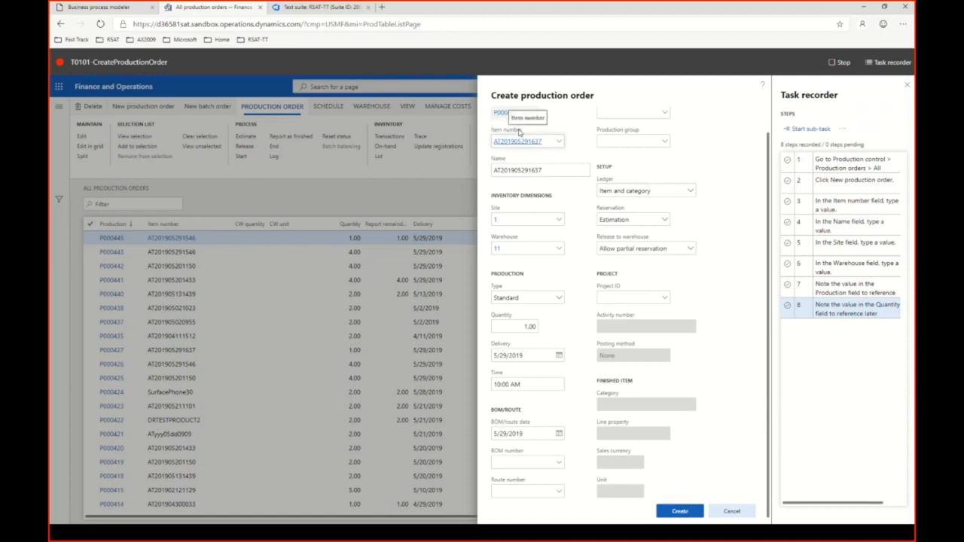
pyautogui.click(680, 513)
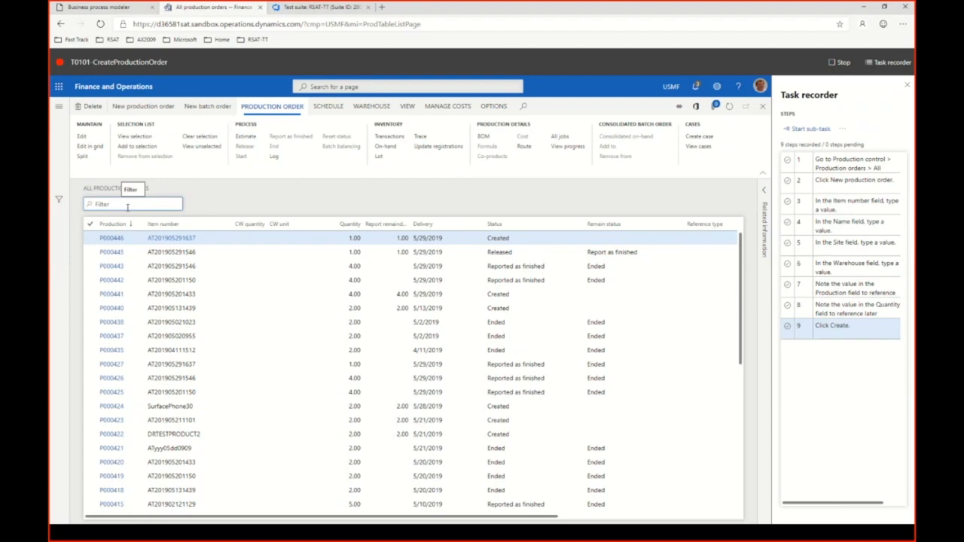
# Filter the production orders list by the newly created order's production number.
pyautogui.write('P')
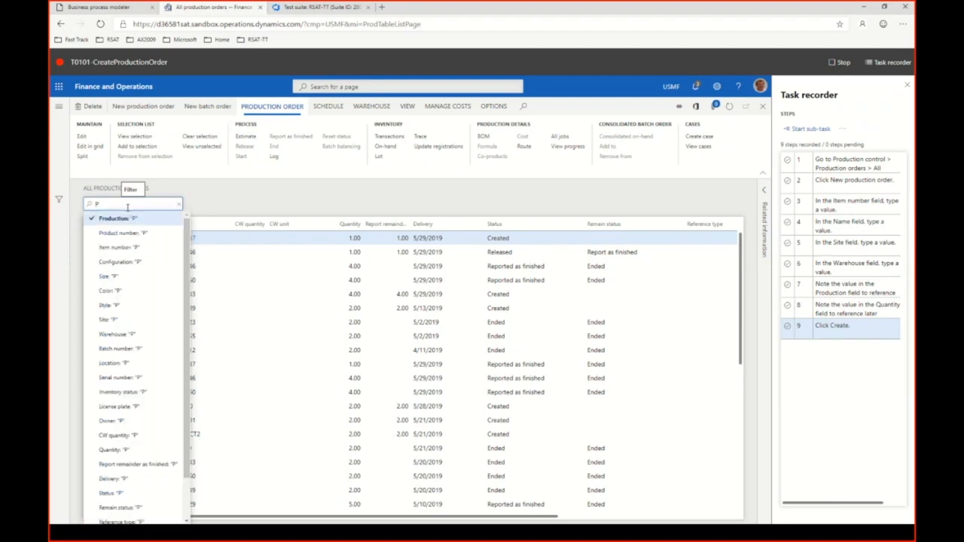
pyautogui.write('00')
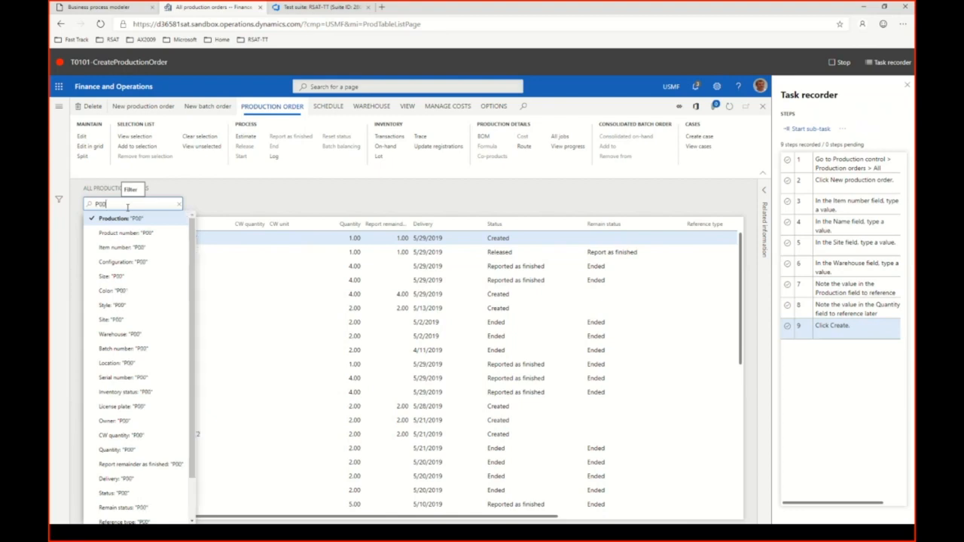
pyautogui.write('0466')
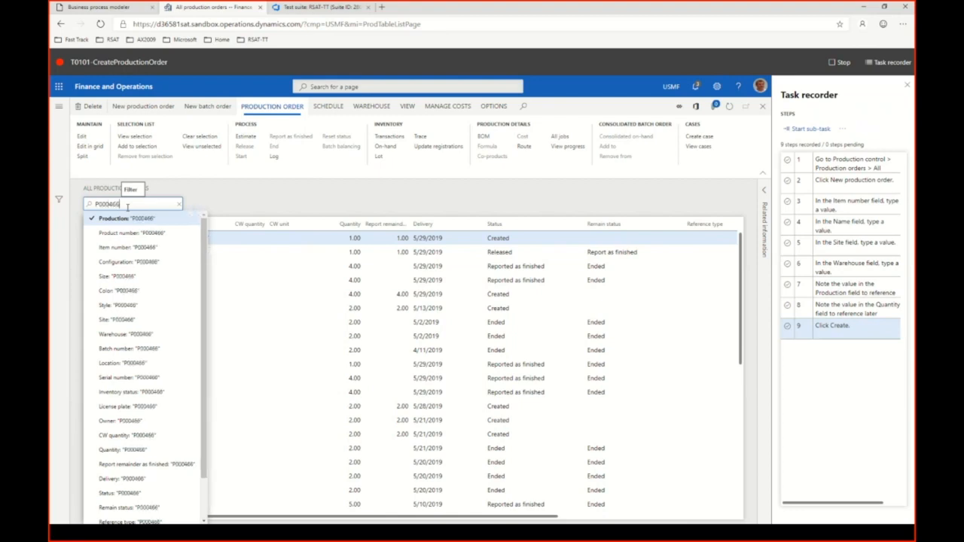
pyautogui.press('Return')
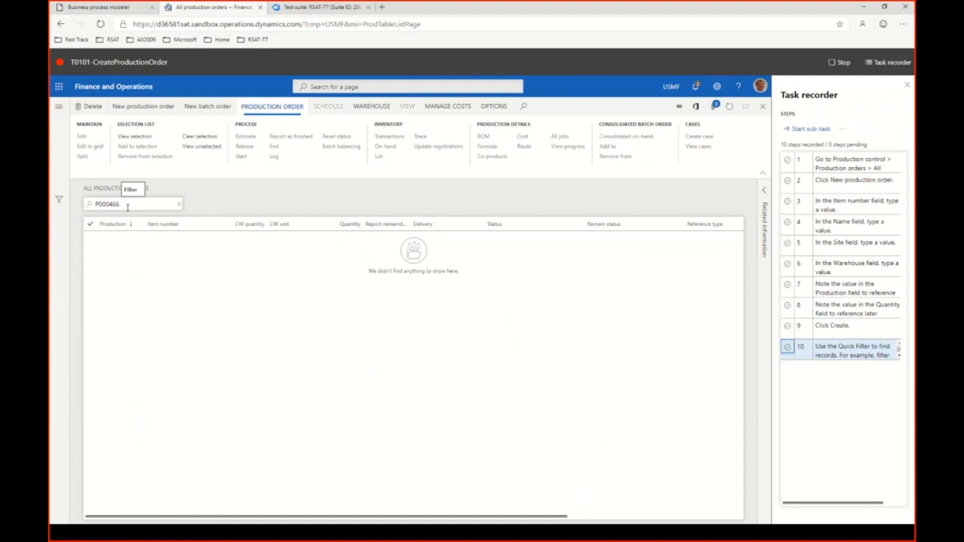
pyautogui.click(119, 205)
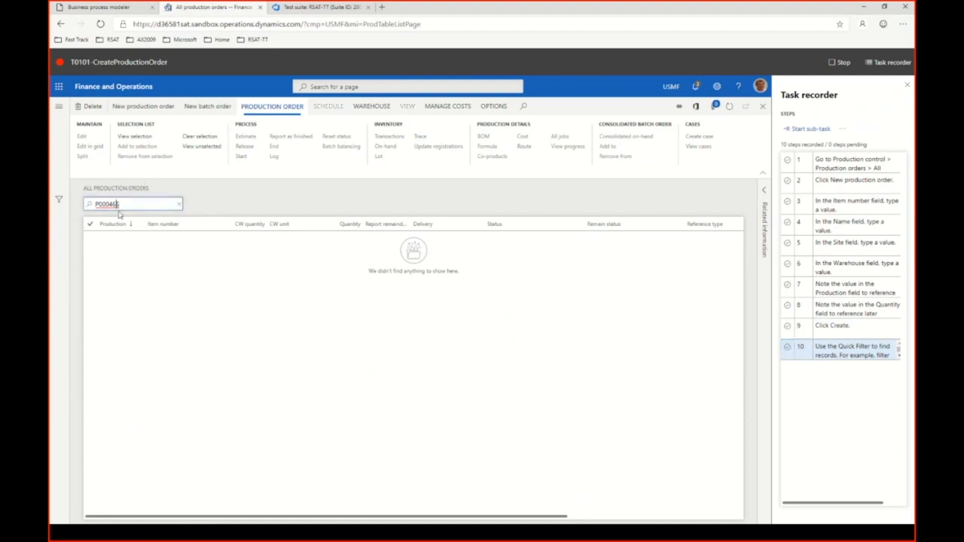
pyautogui.press('BackSpace')
pyautogui.write('4')
pyautogui.press('Return')
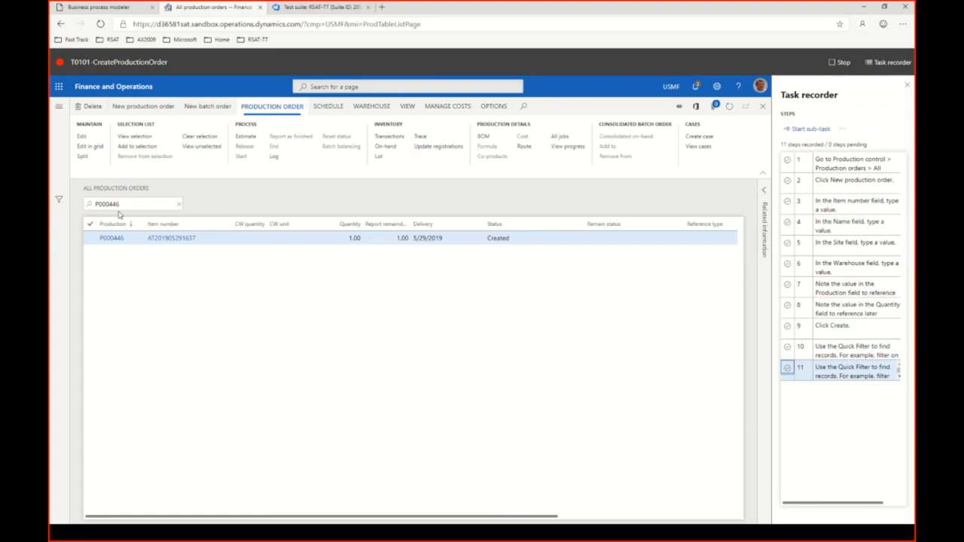
# Delete the mistaken quick filter step, step 10, from the task recording.
pyautogui.click(848, 351)
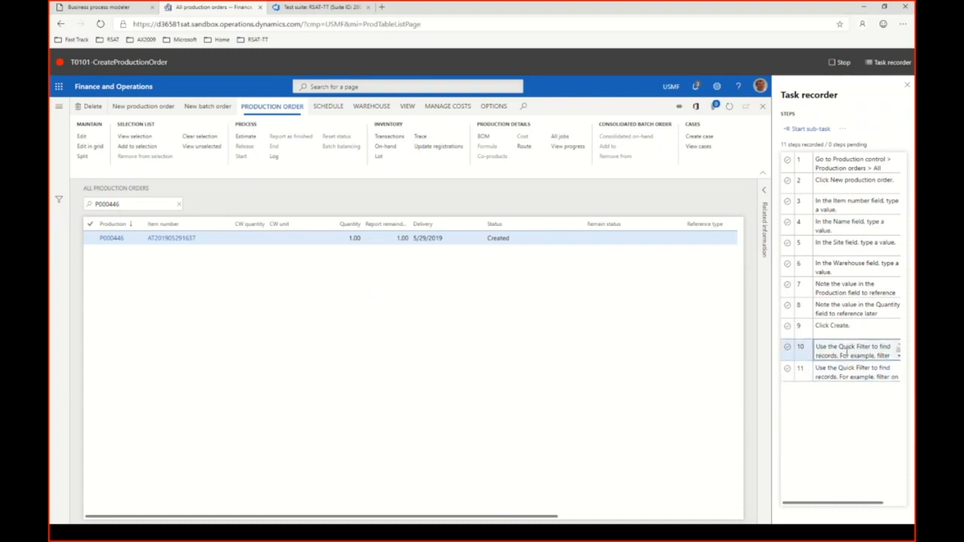
pyautogui.click(844, 132)
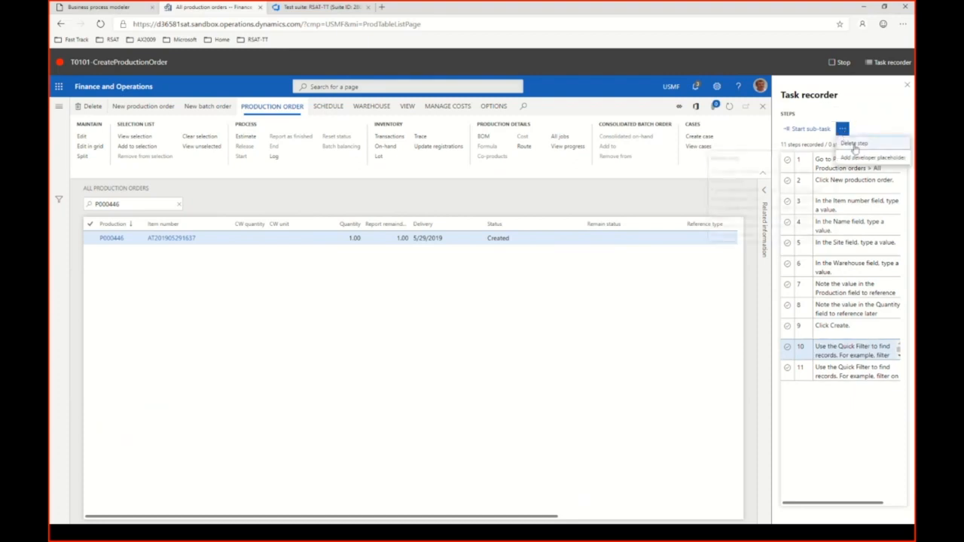
pyautogui.click(867, 142)
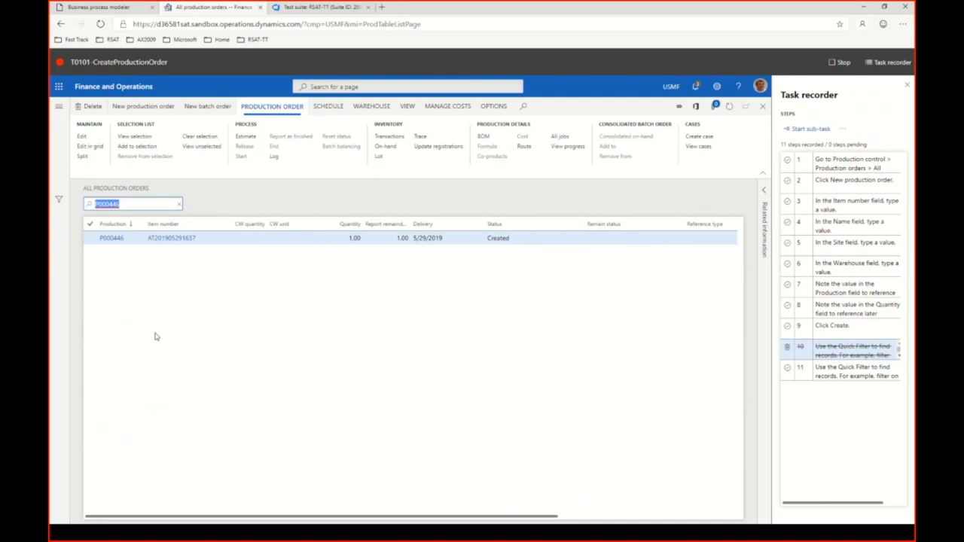
# Estimate and release the filtered production order with the default settings, and stop the task recording.
pyautogui.click(248, 139)
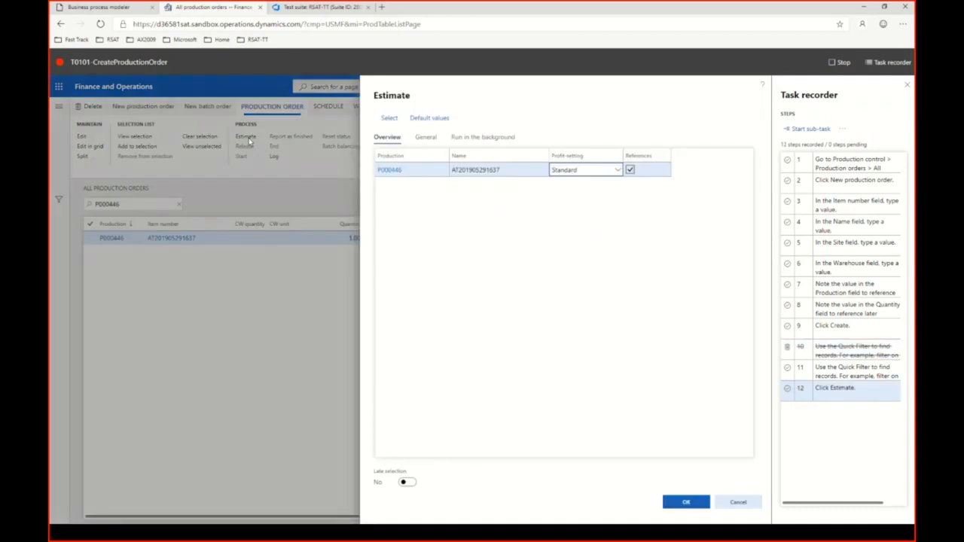
pyautogui.click(686, 503)
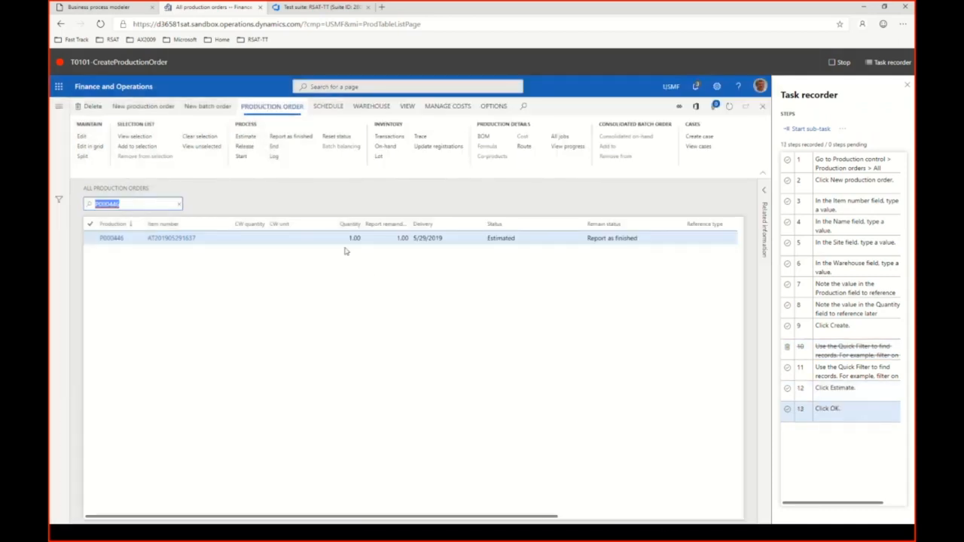
pyautogui.click(248, 147)
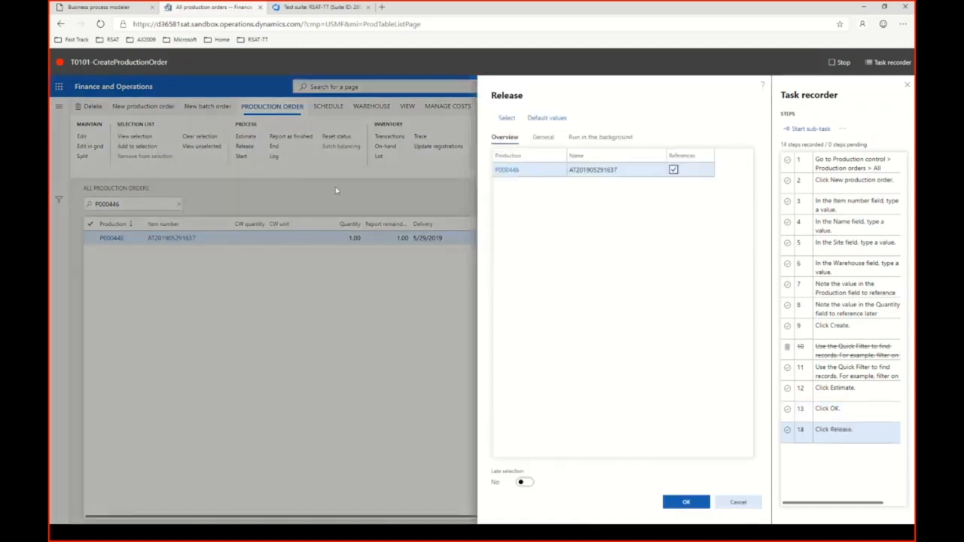
pyautogui.click(691, 503)
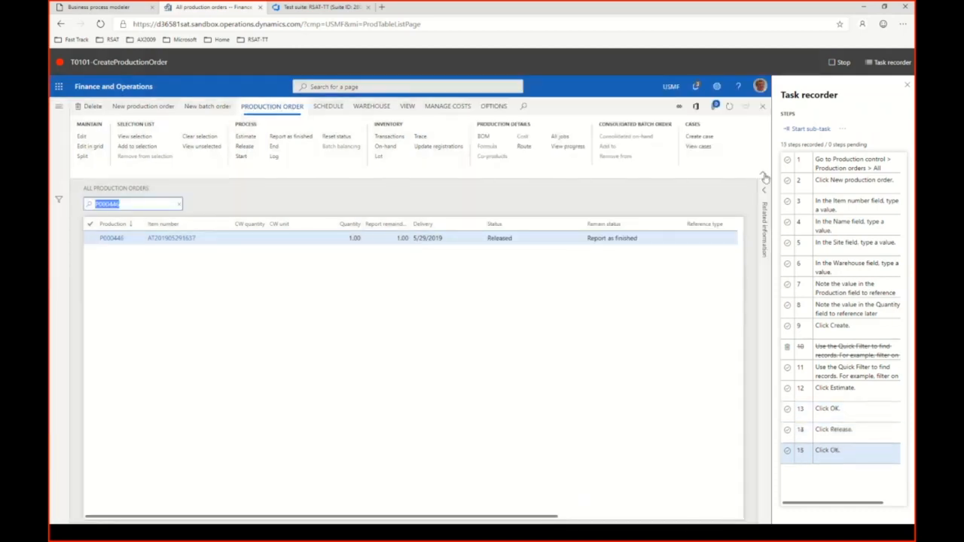
pyautogui.click(833, 67)
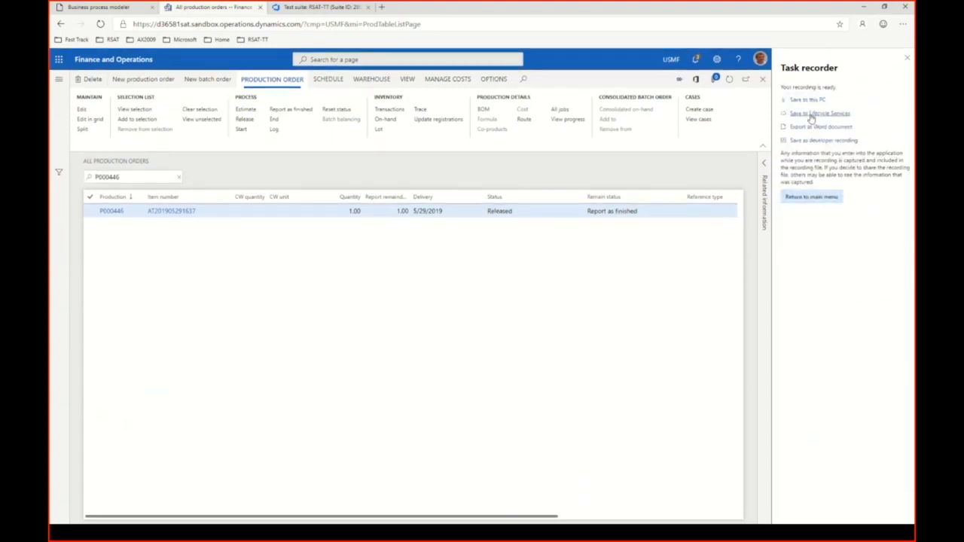
pyautogui.click(817, 113)
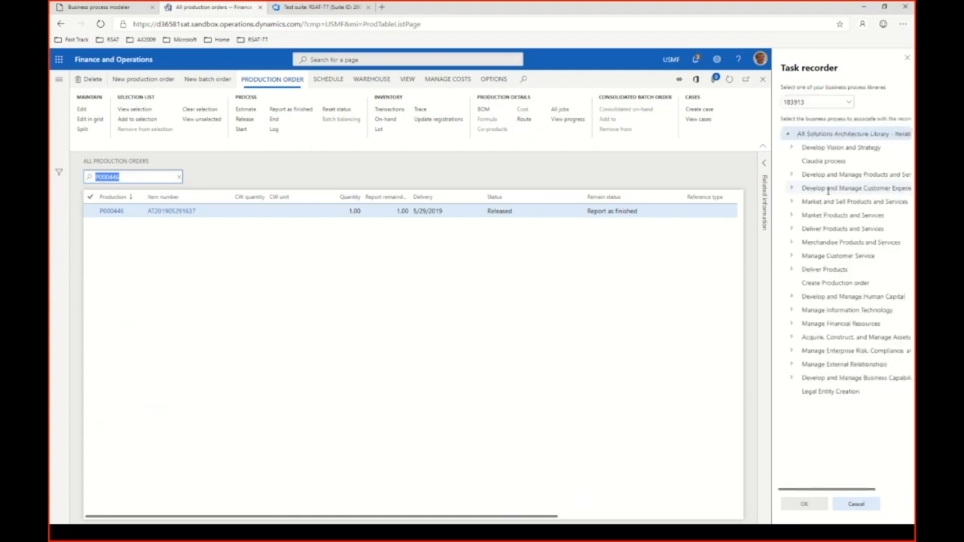
pyautogui.click(850, 105)
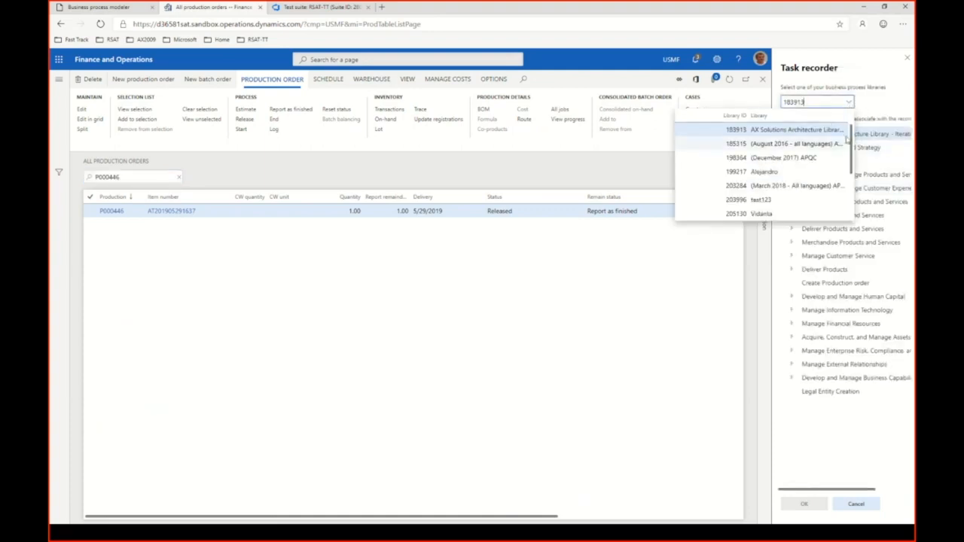
pyautogui.scroll(-3, 853, 174)
pyautogui.scroll(-1, 854, 175)
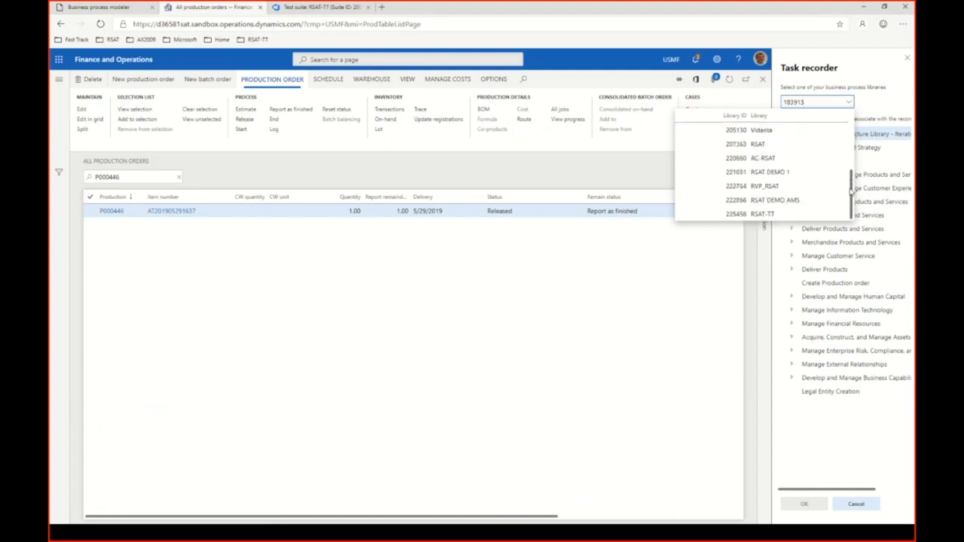
pyautogui.click(763, 214)
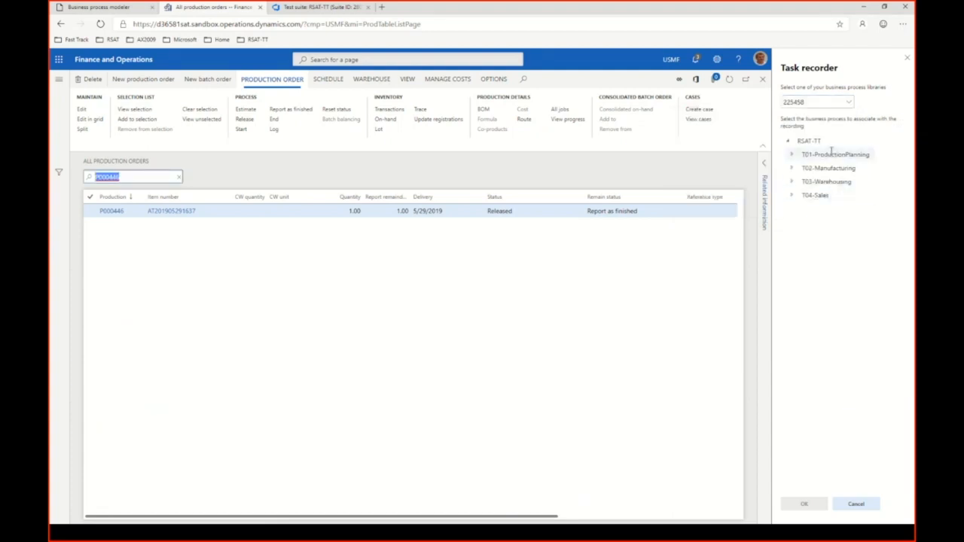
pyautogui.click(792, 155)
pyautogui.click(853, 167)
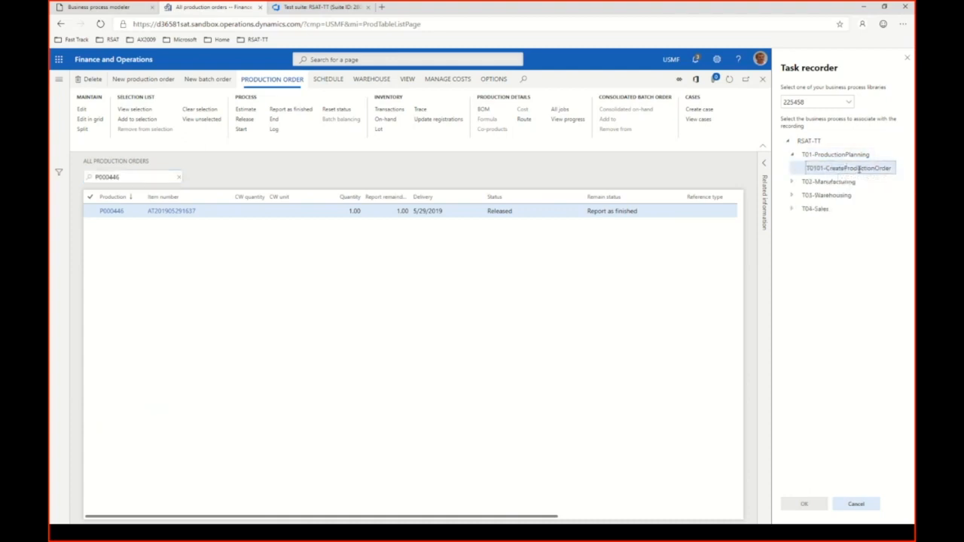
pyautogui.click(804, 503)
pyautogui.click(859, 504)
# Save the recording to this PC as T0101-CreateProductionOrder.axtr in the RSAT folder under Downloads.
pyautogui.click(816, 102)
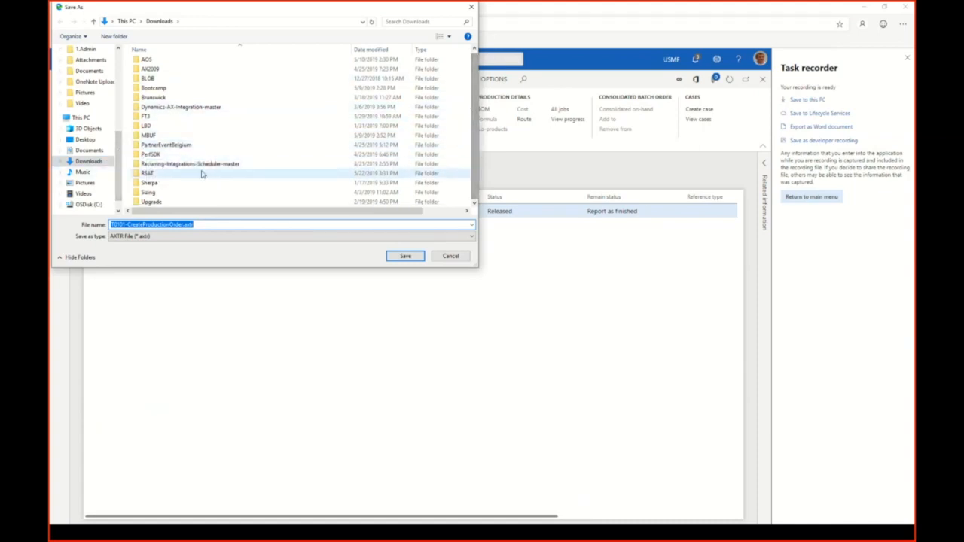
pyautogui.doubleClick(159, 177)
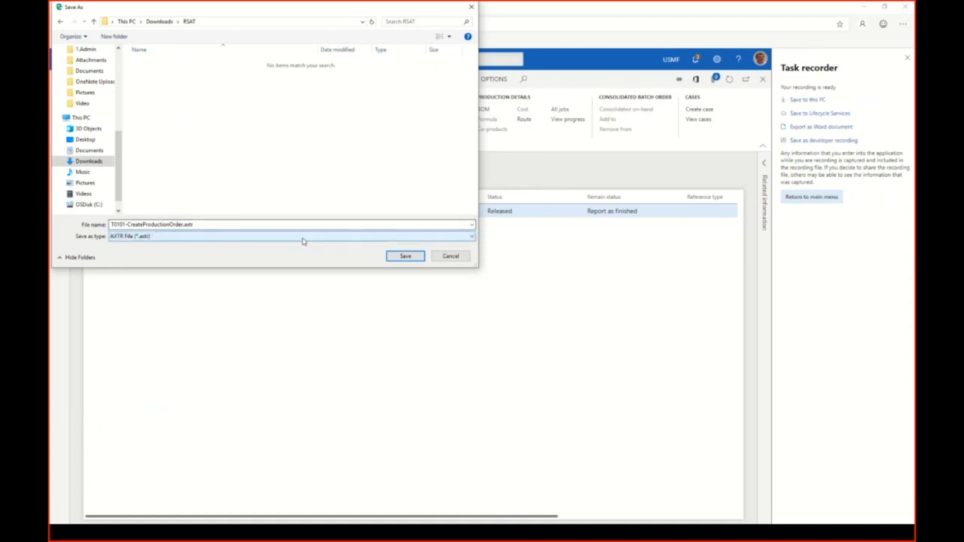
pyautogui.click(406, 257)
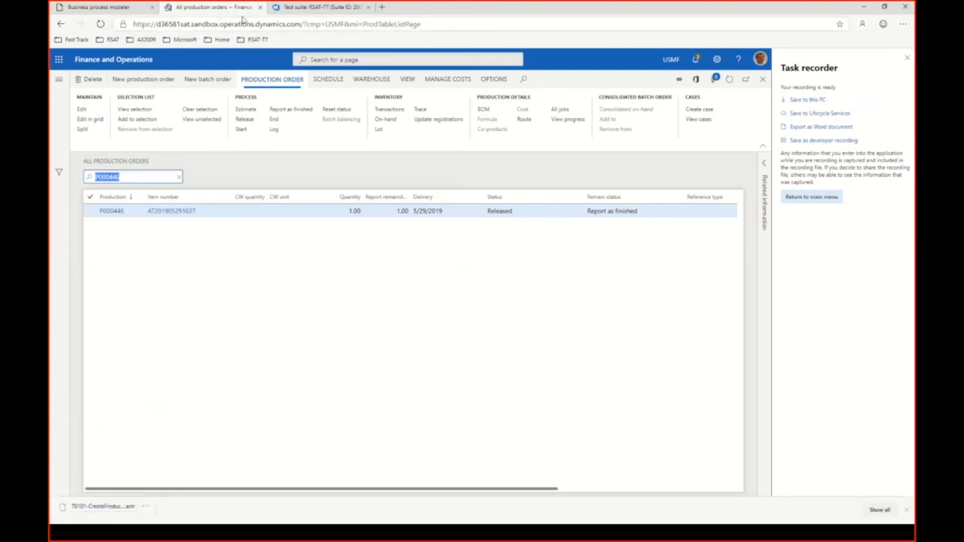
pyautogui.click(125, 8)
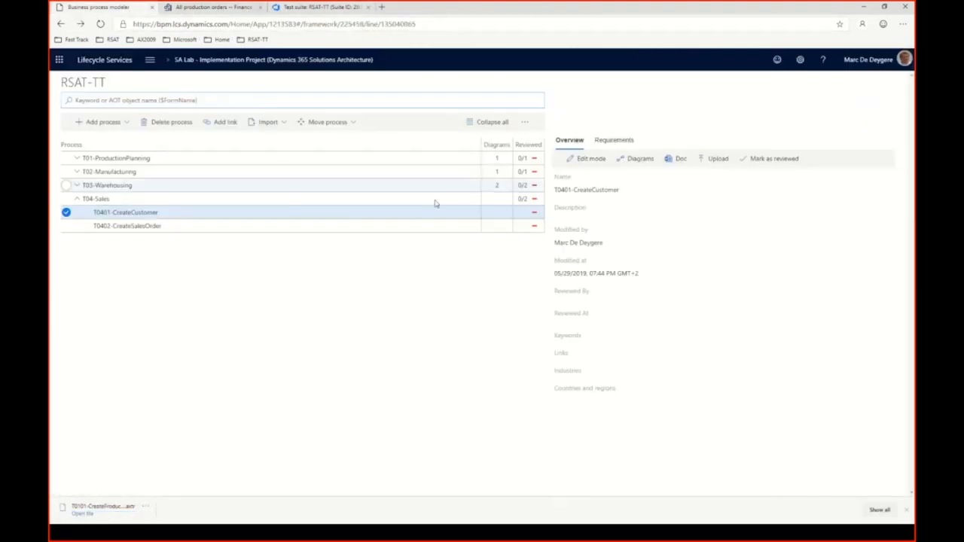
pyautogui.click(78, 160)
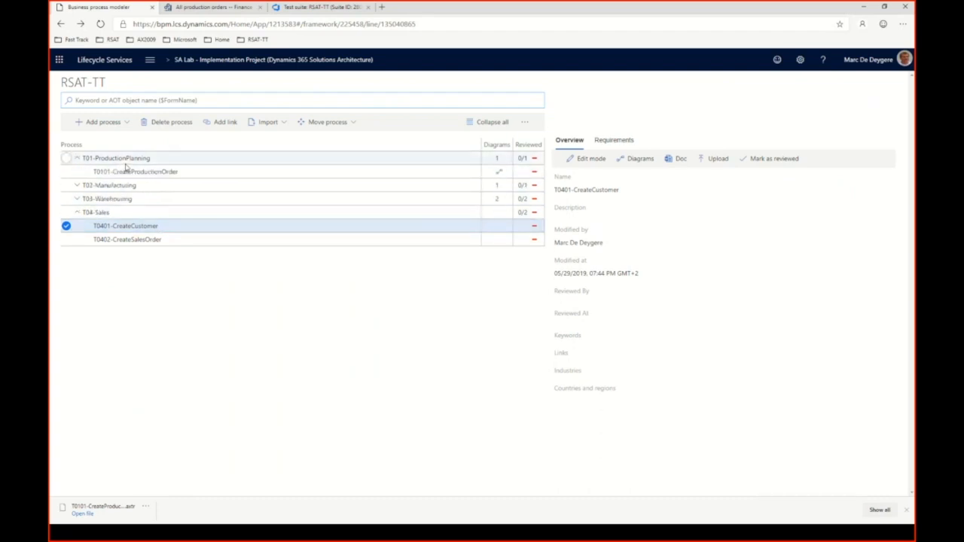
pyautogui.click(162, 172)
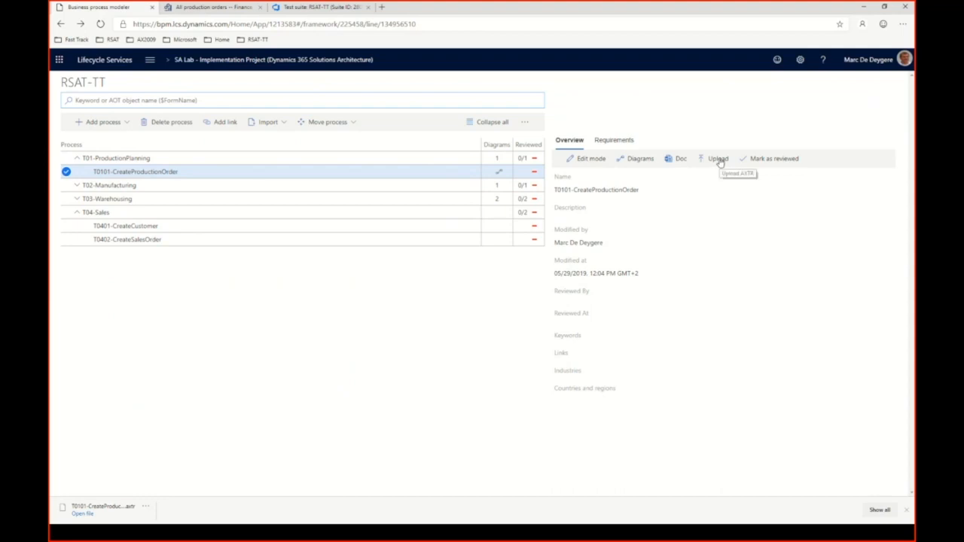
pyautogui.click(718, 159)
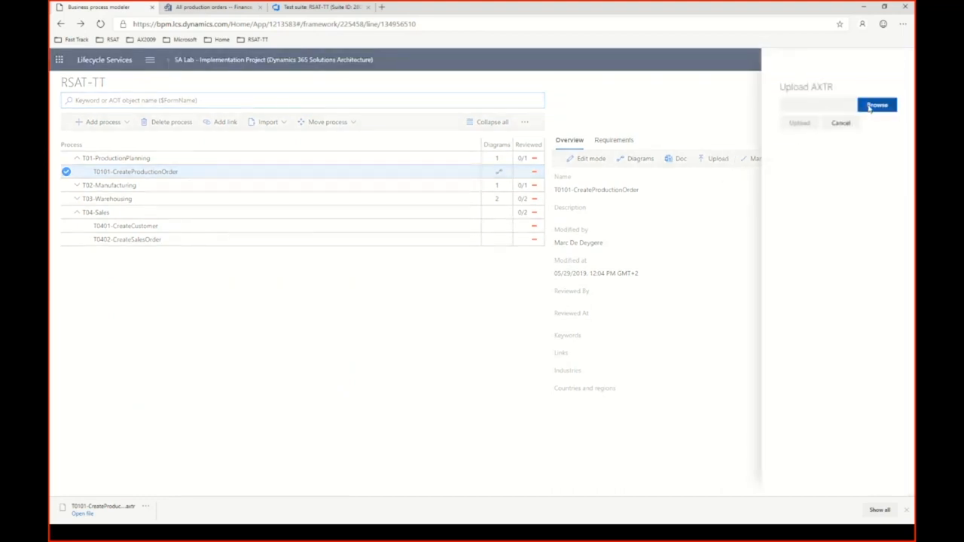
pyautogui.click(874, 105)
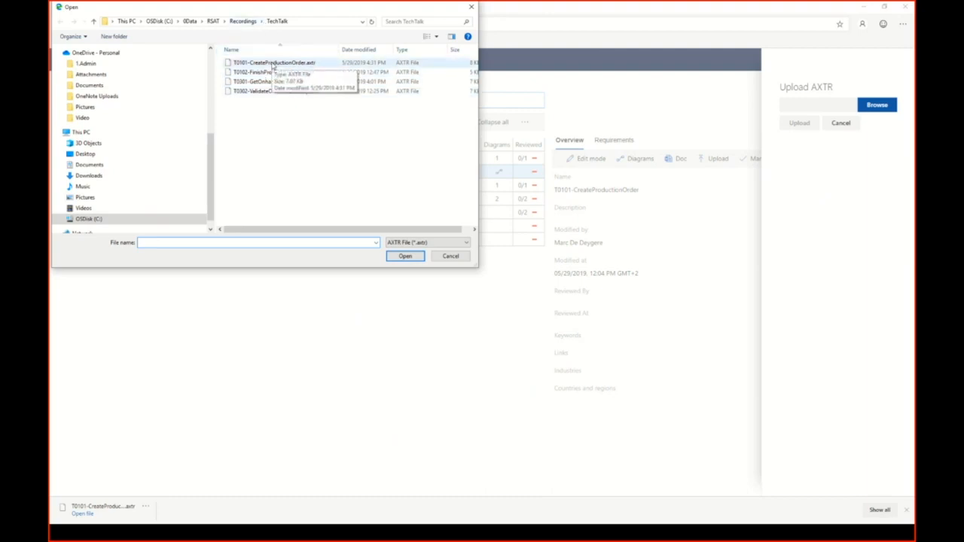
pyautogui.click(451, 257)
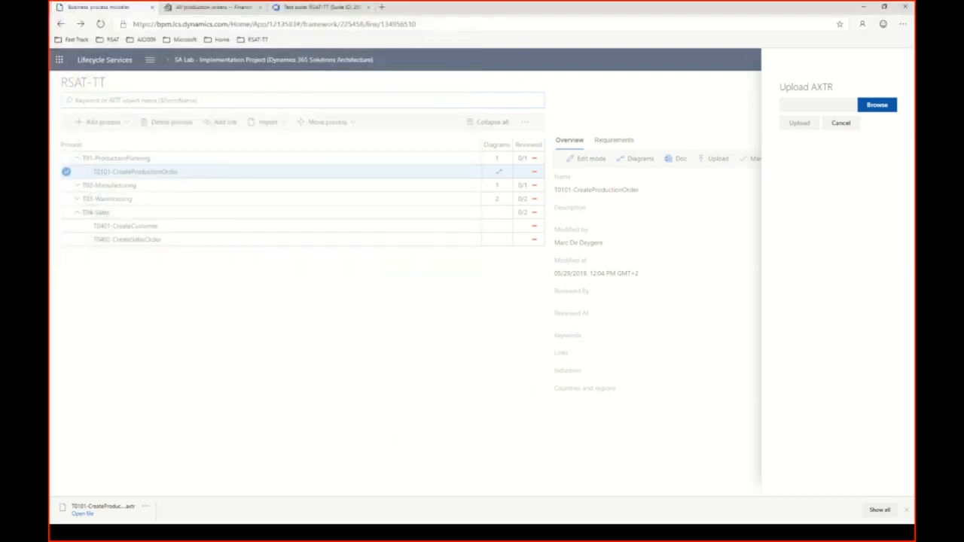
pyautogui.click(908, 512)
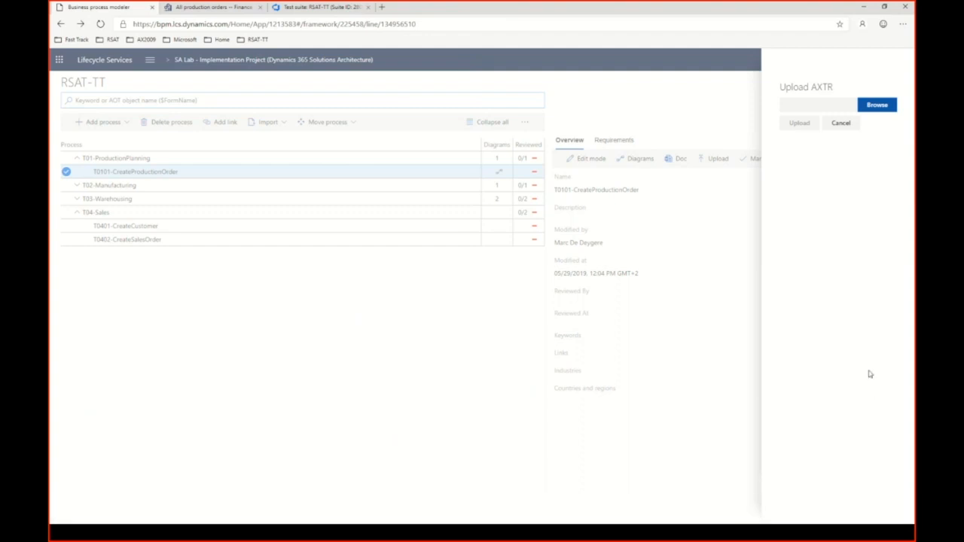
pyautogui.click(842, 124)
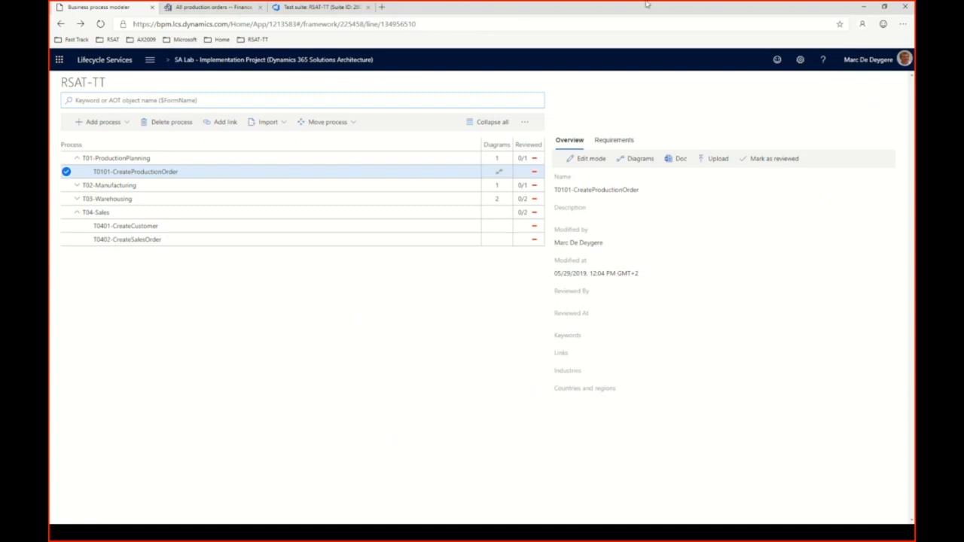
# Return to Finance and Operations, close the Task recorder, and go to the dashboard.
pyautogui.click(236, 9)
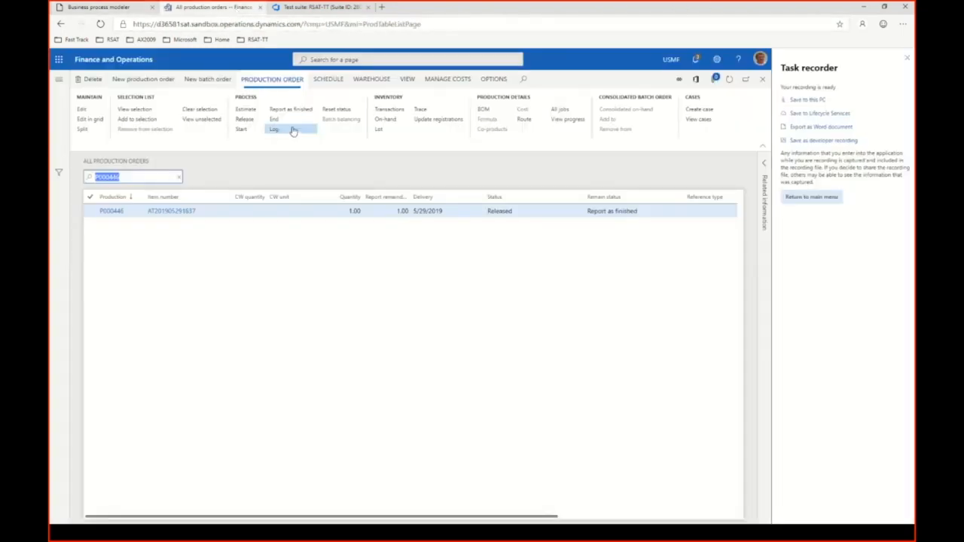
pyautogui.click(904, 61)
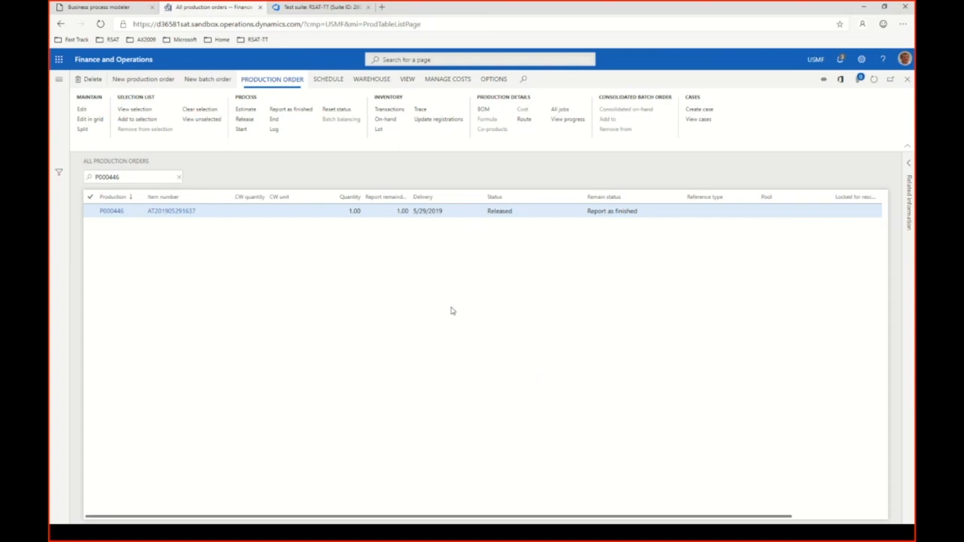
pyautogui.click(132, 61)
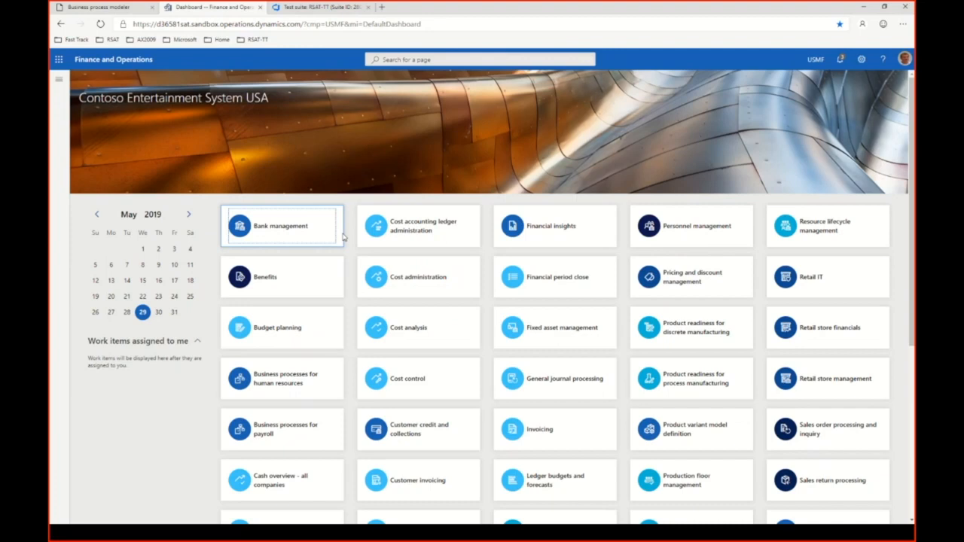
# Create and start a new task recording named T0201-FinishProductionOrder.
pyautogui.click(862, 61)
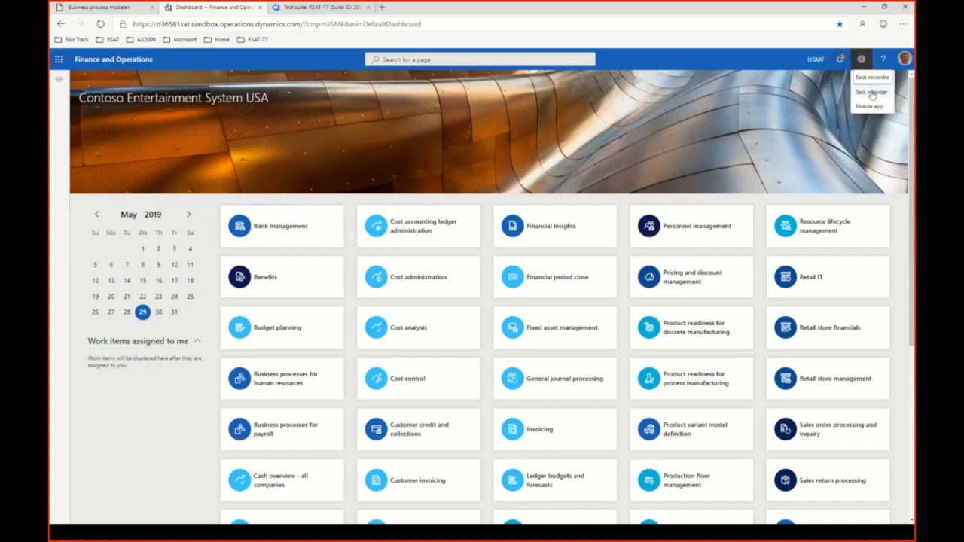
pyautogui.click(869, 93)
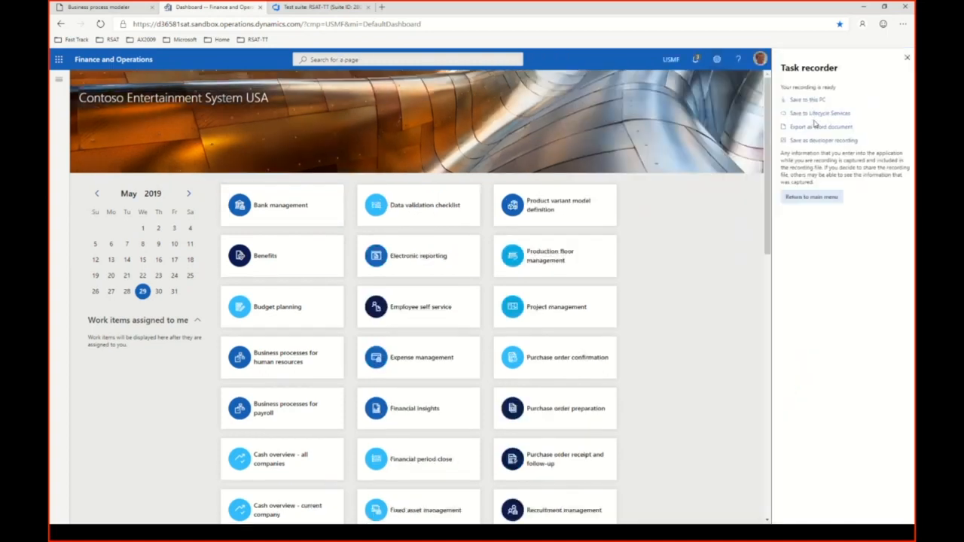
pyautogui.click(811, 197)
pyautogui.click(809, 101)
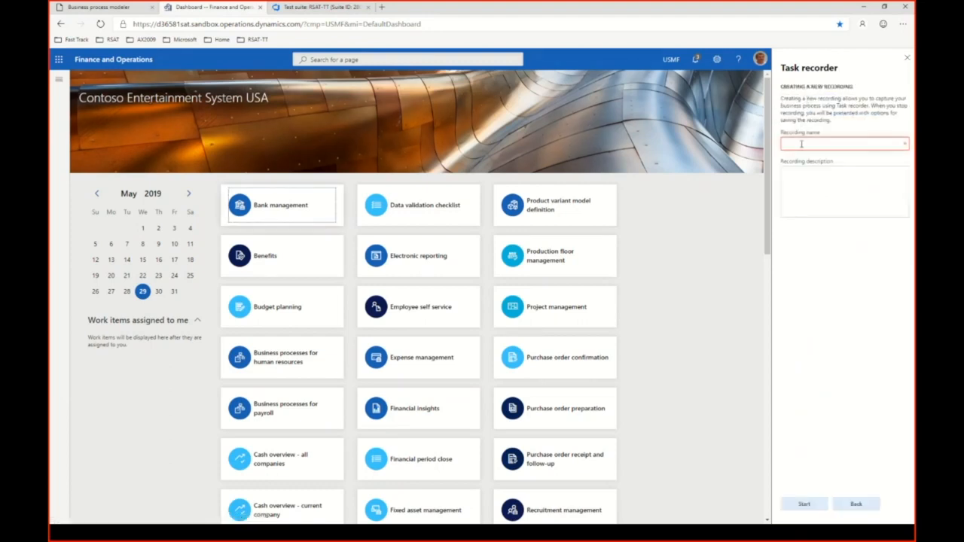
pyautogui.write('TC')
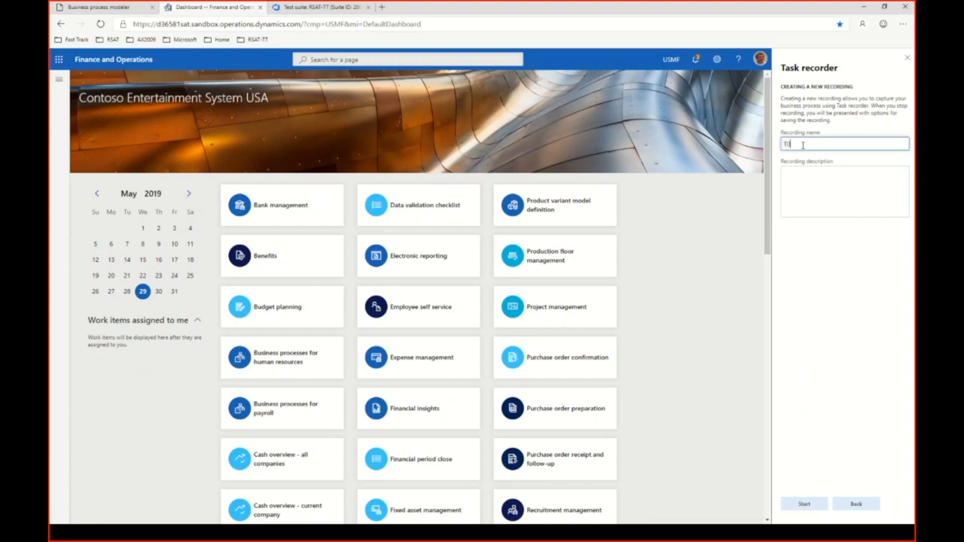
pyautogui.write('201-FinishProductionOrder')
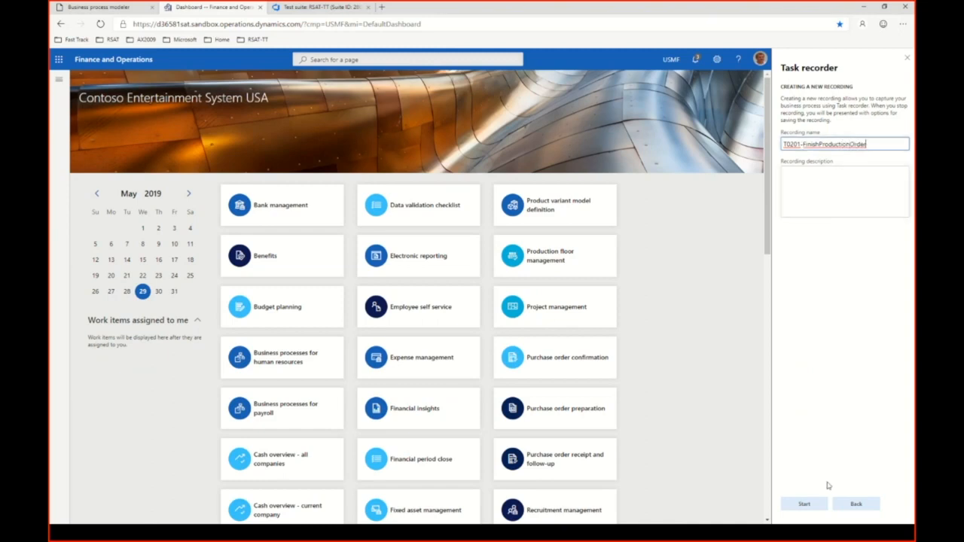
pyautogui.click(818, 506)
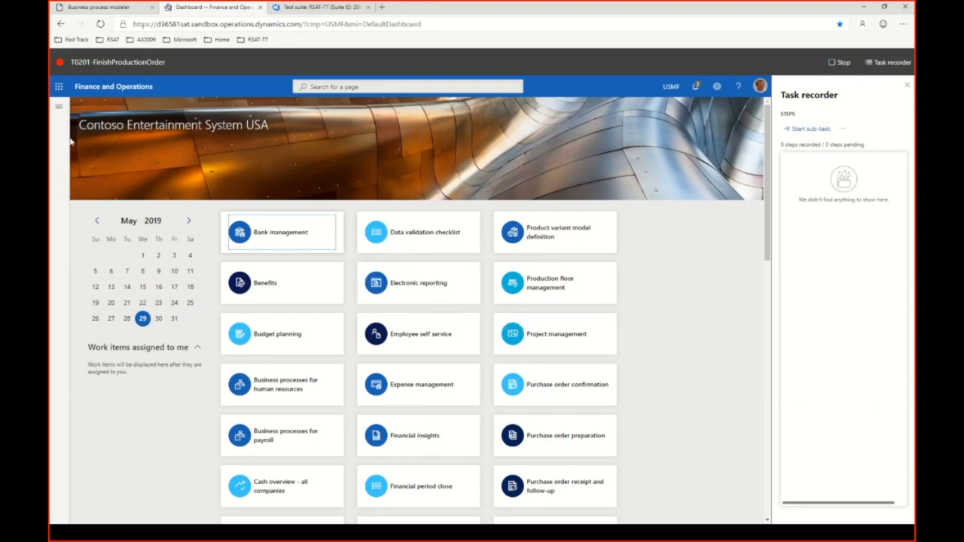
# Open the list of all production orders and filter it by the production number of the newest released order.
pyautogui.click(59, 106)
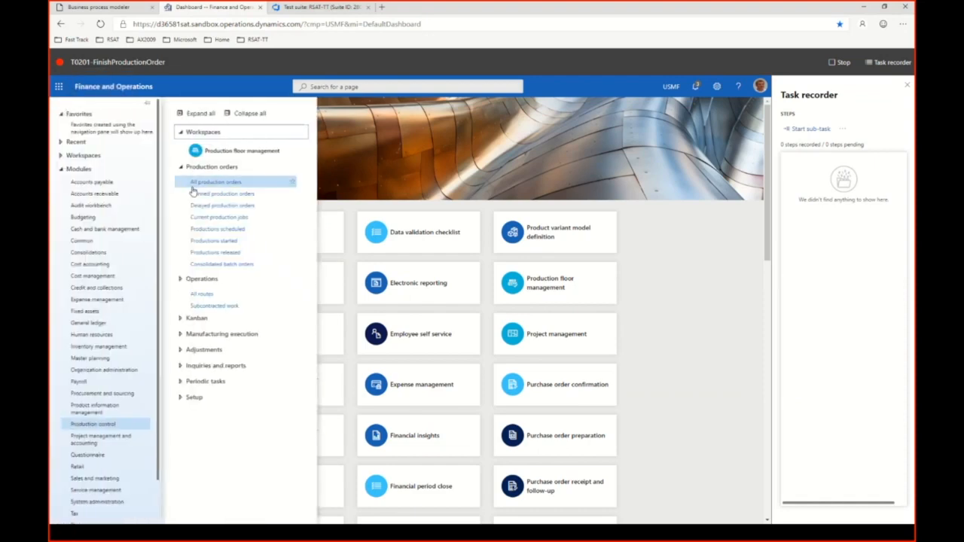
pyautogui.click(194, 184)
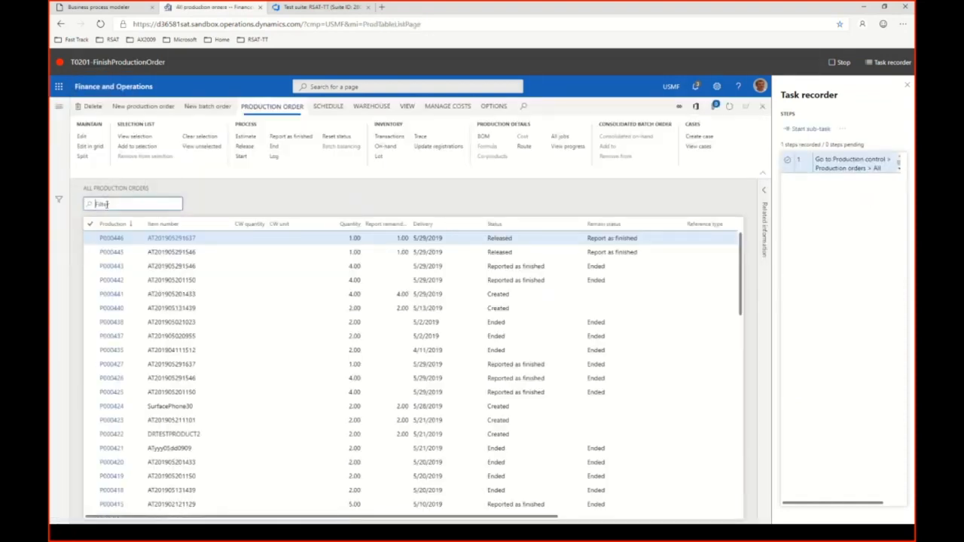
pyautogui.write('P')
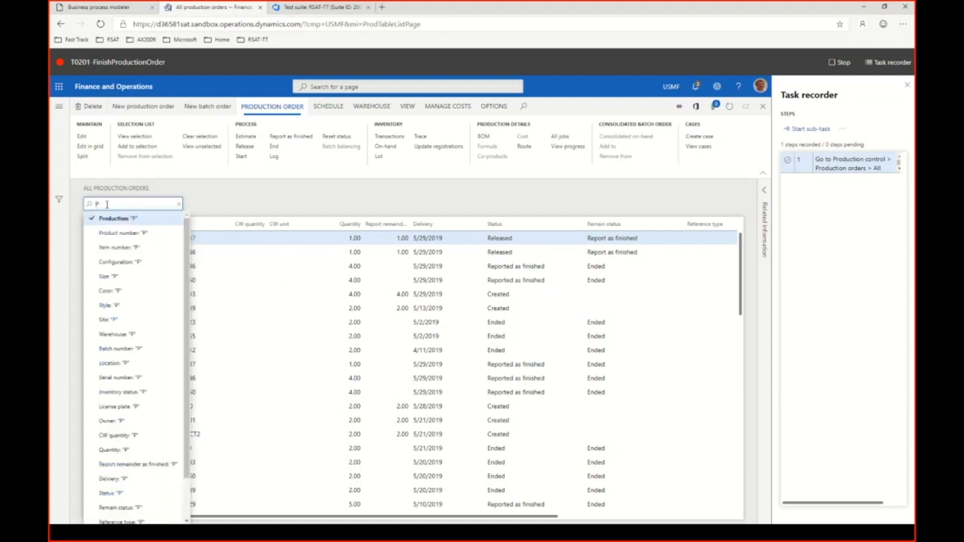
pyautogui.write('00')
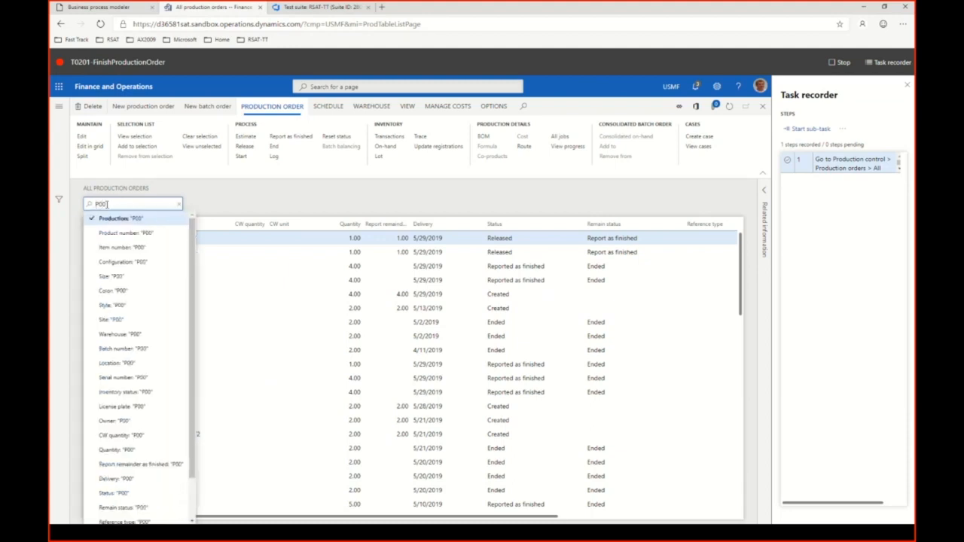
pyautogui.write('0446')
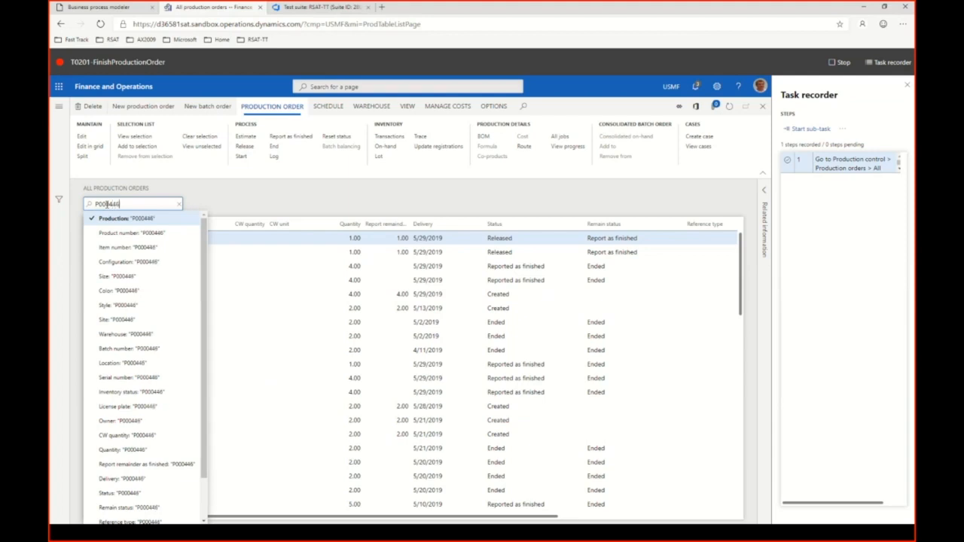
pyautogui.press('Return')
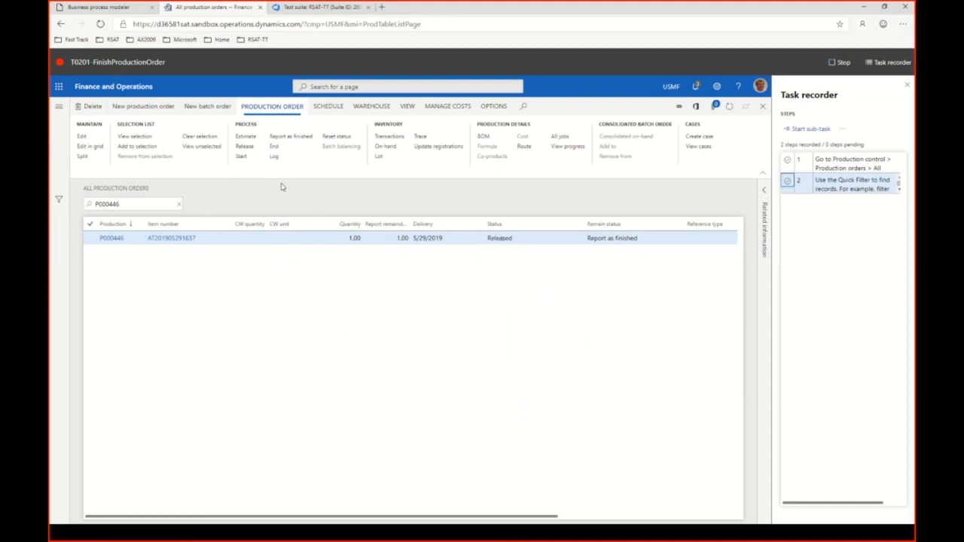
# Start the filtered production order, keeping the default start settings.
pyautogui.click(242, 157)
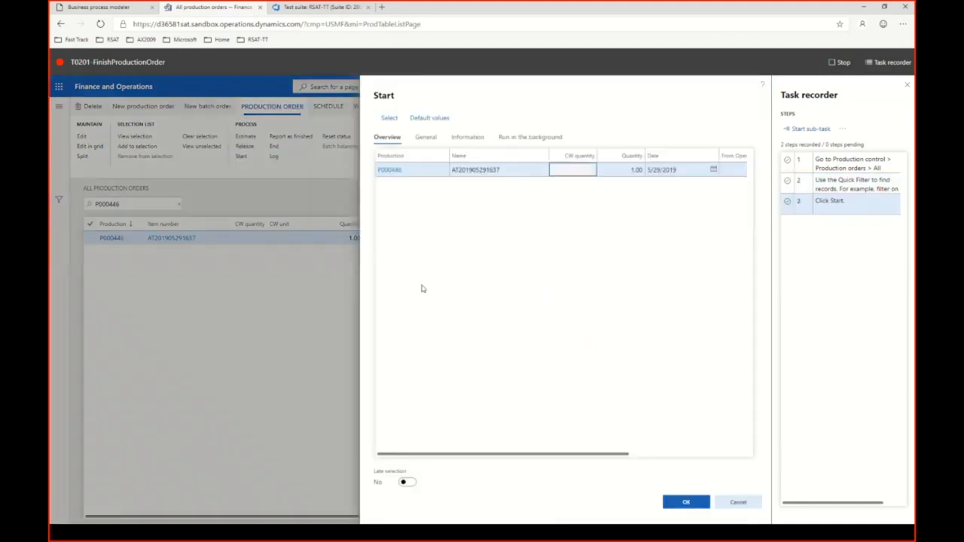
pyautogui.moveTo(625, 454); pyautogui.dragTo(716, 459)
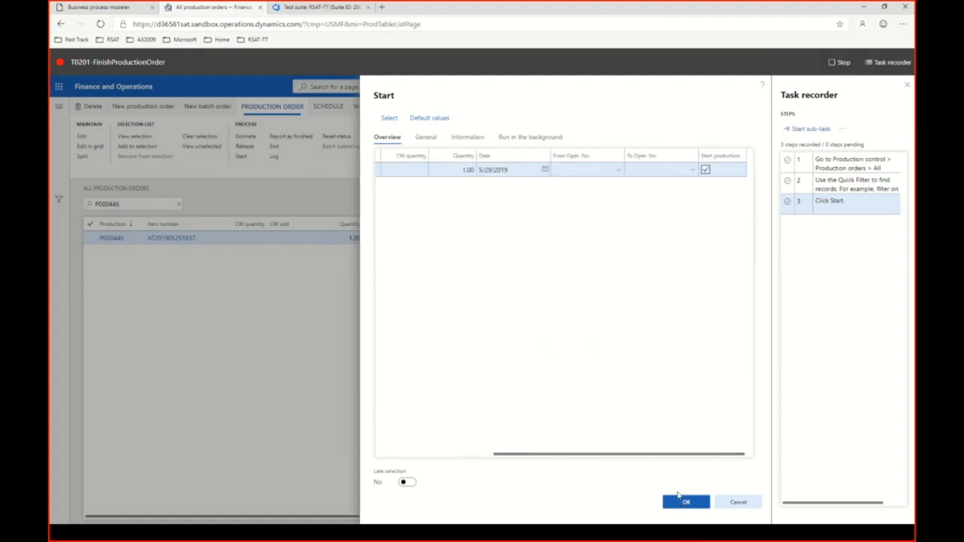
pyautogui.click(682, 500)
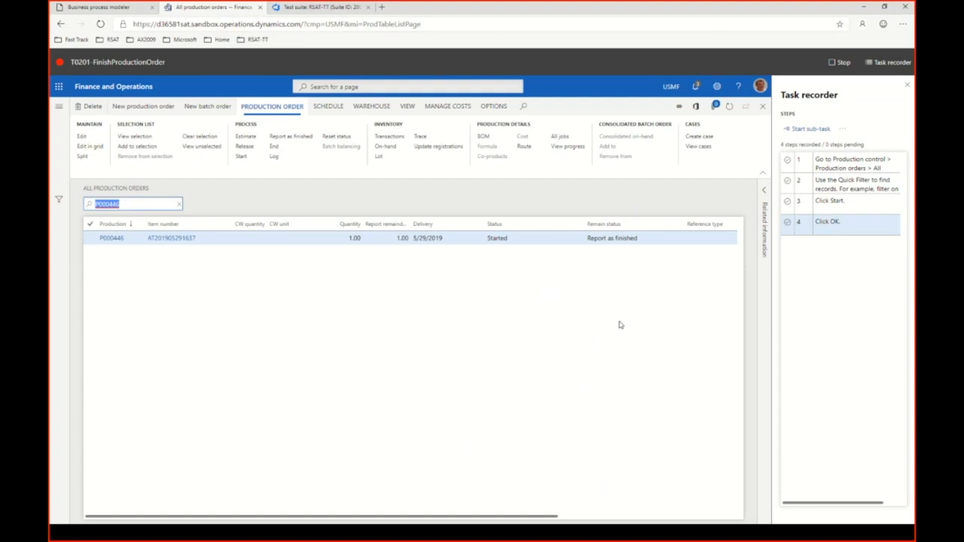
# Report the production order as finished with the default settings, then stop the task recording and return to the Task recorder main menu.
pyautogui.click(291, 137)
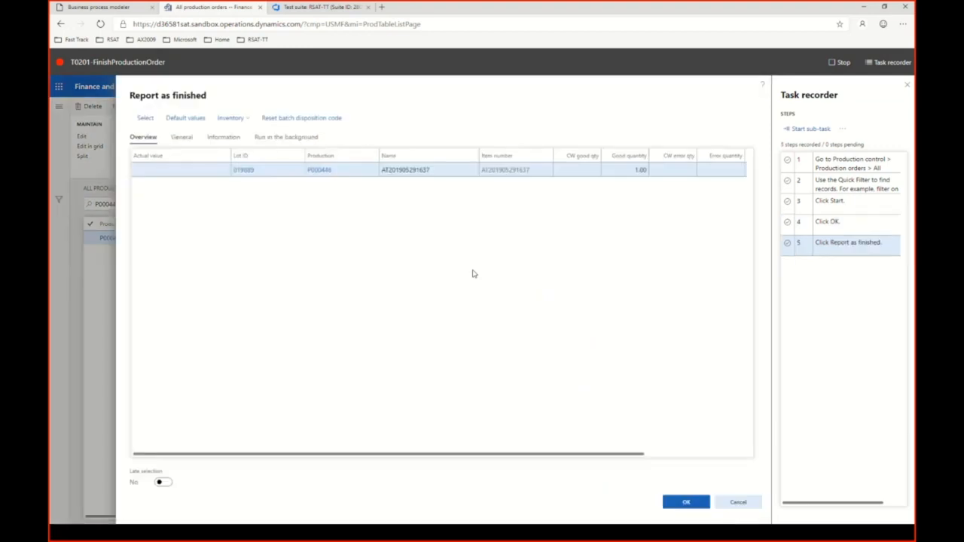
pyautogui.moveTo(564, 455); pyautogui.dragTo(700, 459)
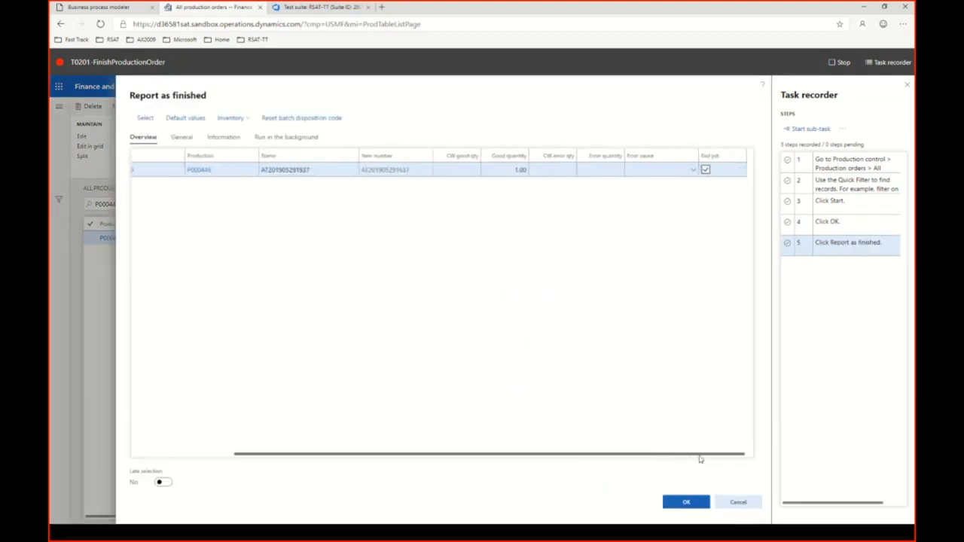
pyautogui.click(686, 504)
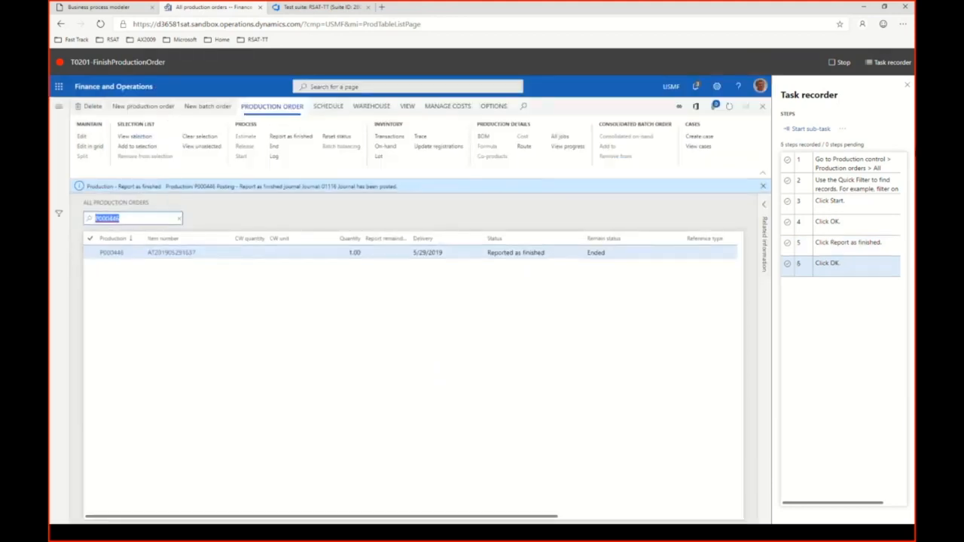
pyautogui.click(839, 63)
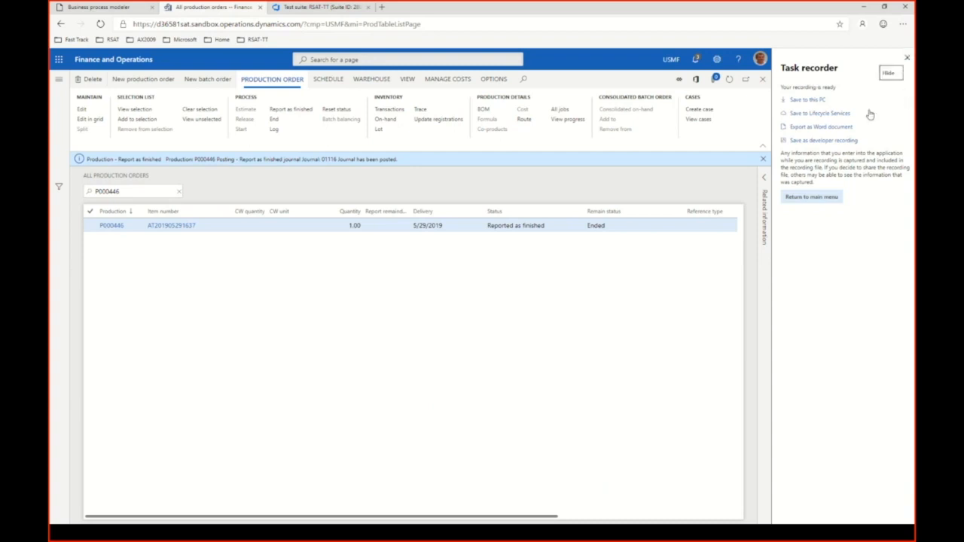
pyautogui.click(823, 198)
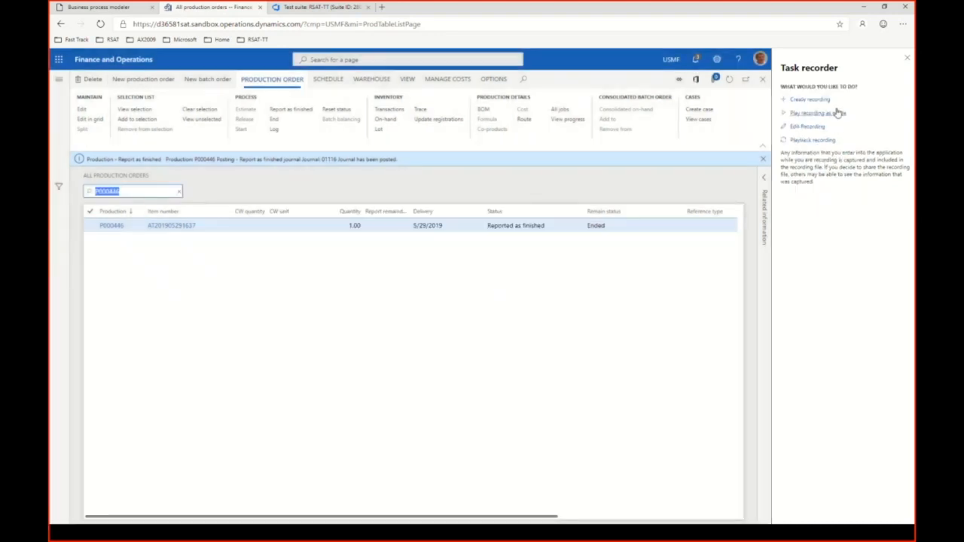
pyautogui.click(806, 101)
pyautogui.click(795, 142)
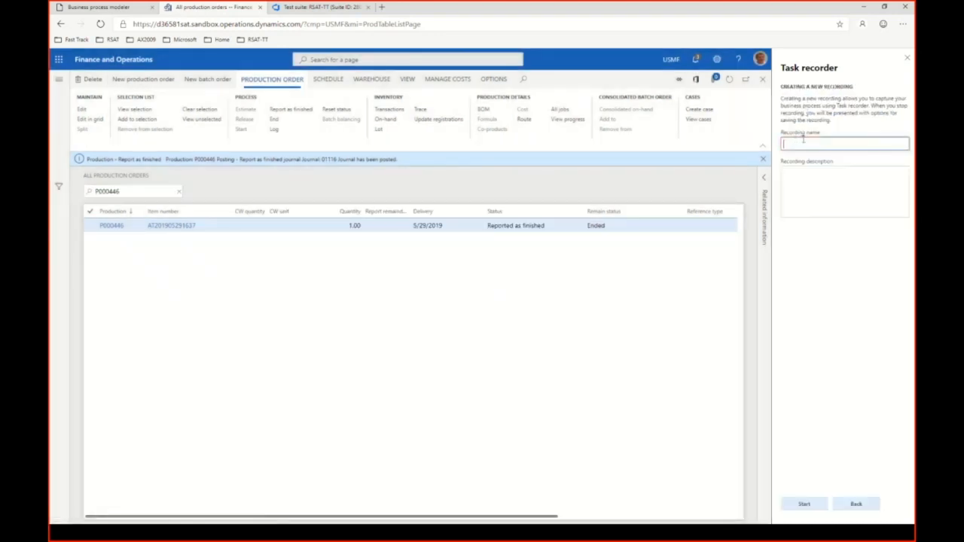
pyautogui.write('T')
pyautogui.write('0302-')
pyautogui.write('T')
pyautogui.write('alidate')
pyautogui.write('Onhand')
pyautogui.write('Quantity')
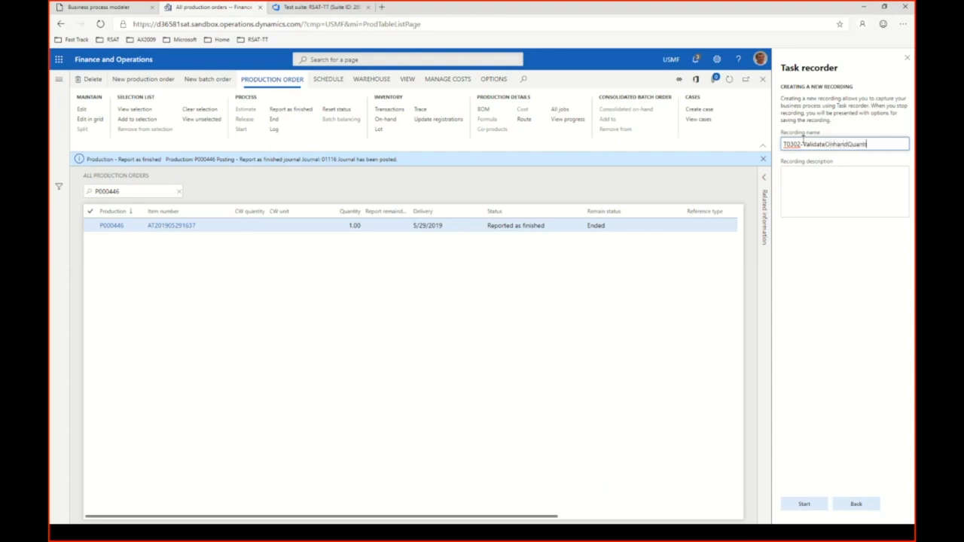
pyautogui.click(805, 505)
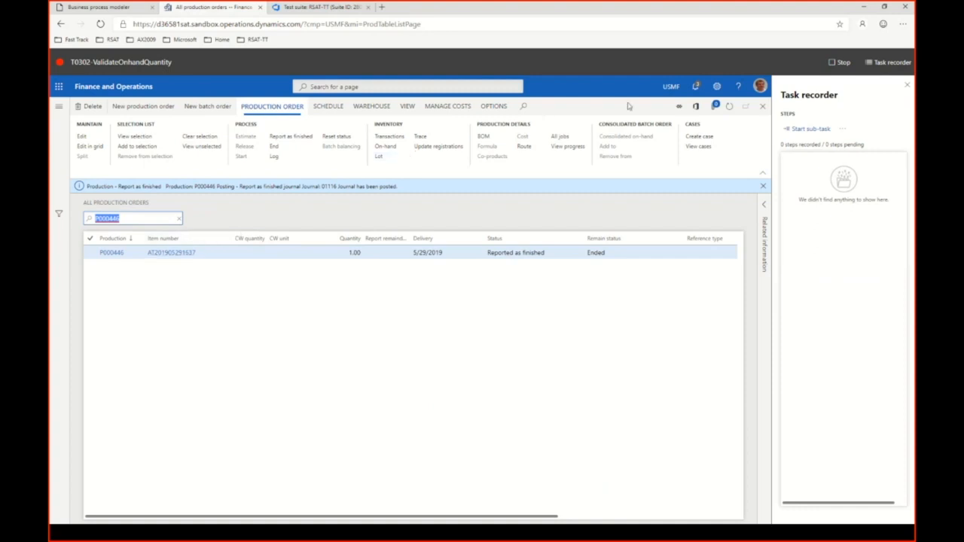
pyautogui.click(837, 63)
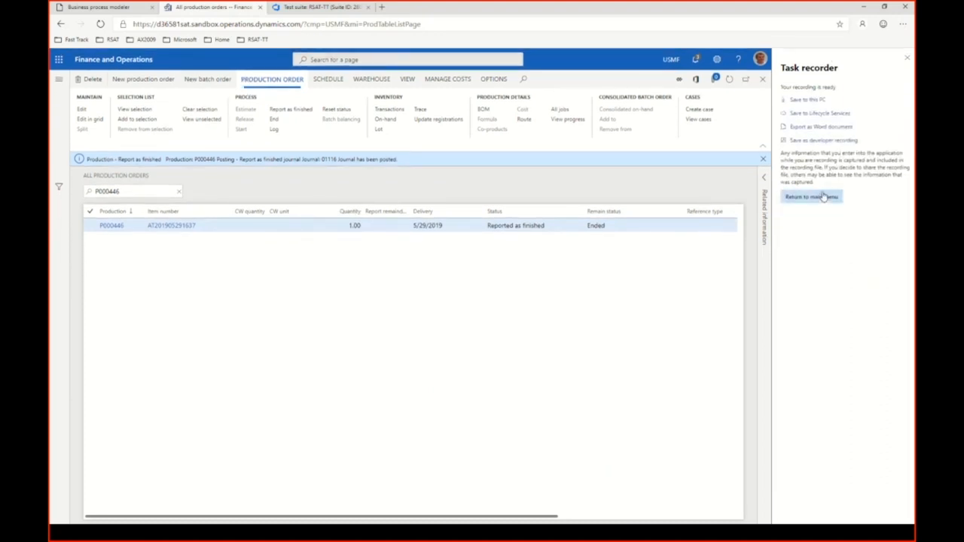
pyautogui.click(821, 199)
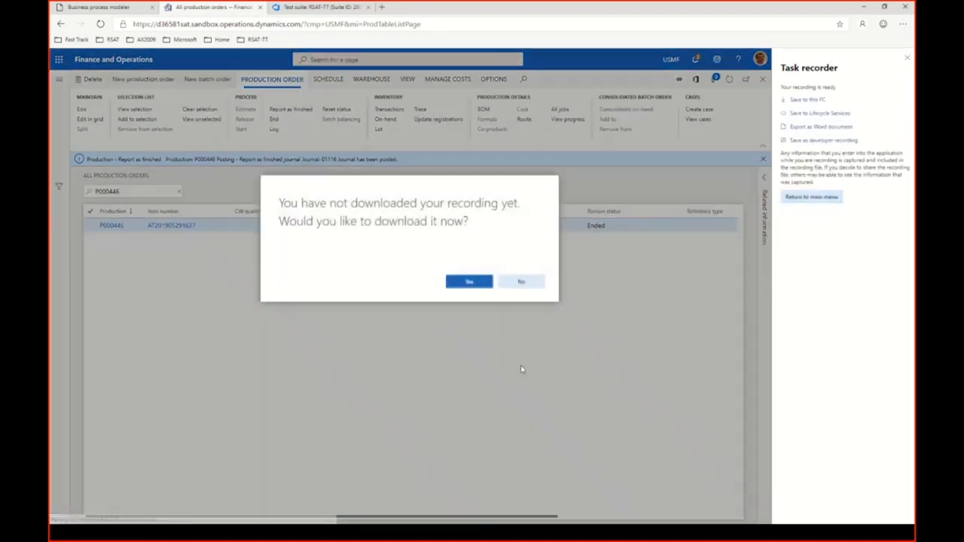
pyautogui.click(520, 281)
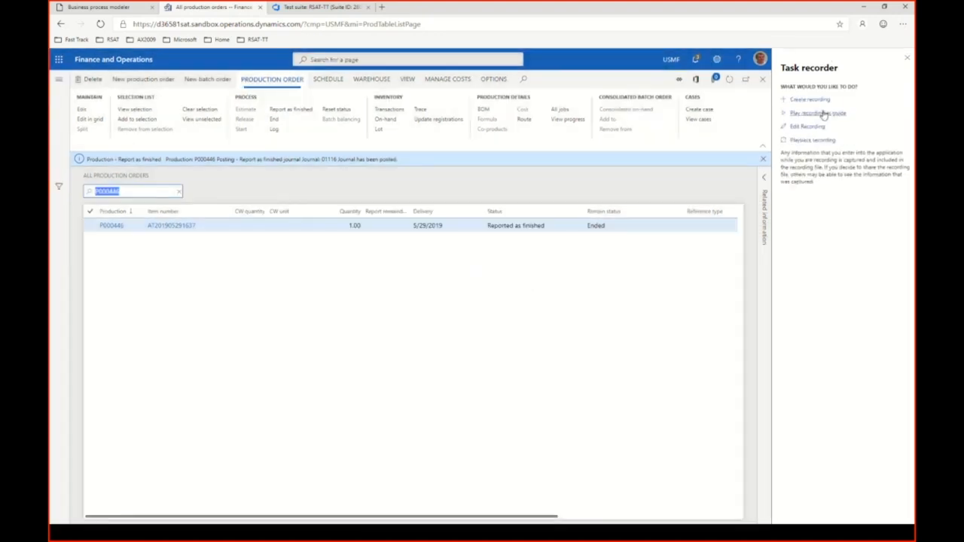
# Go to the dashboard and start a new task recording named T0302-ValidateOnhandQuantity.
pyautogui.click(141, 67)
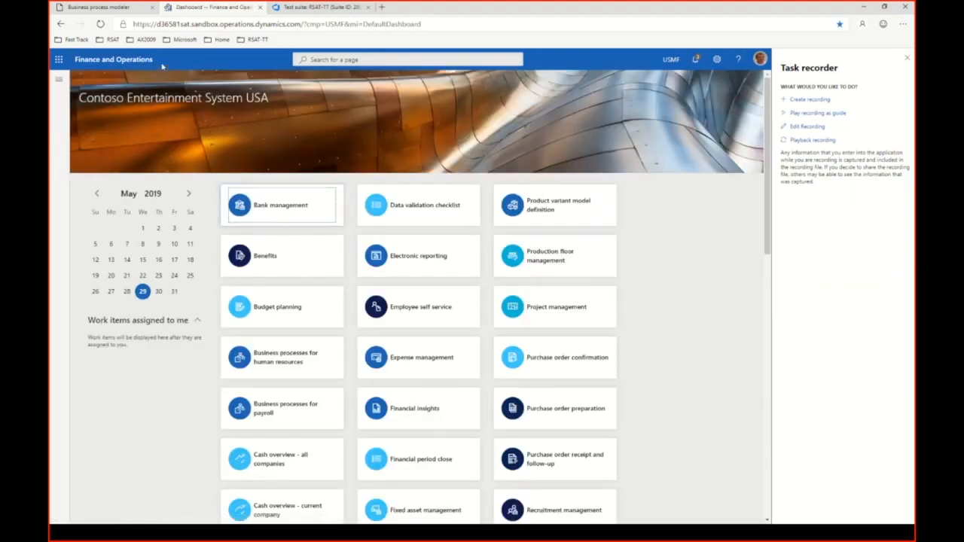
pyautogui.click(812, 100)
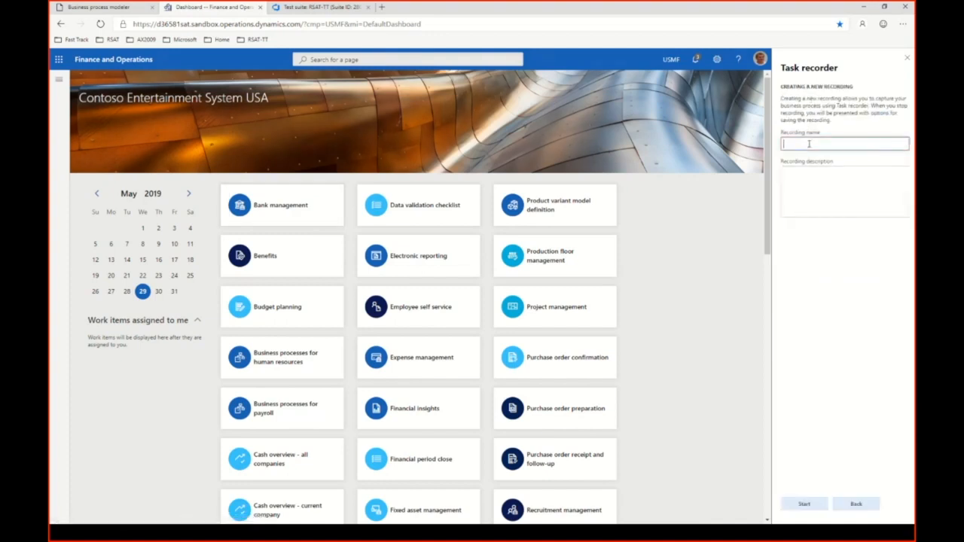
pyautogui.write('T0302-ValidateOnhandQuantity')
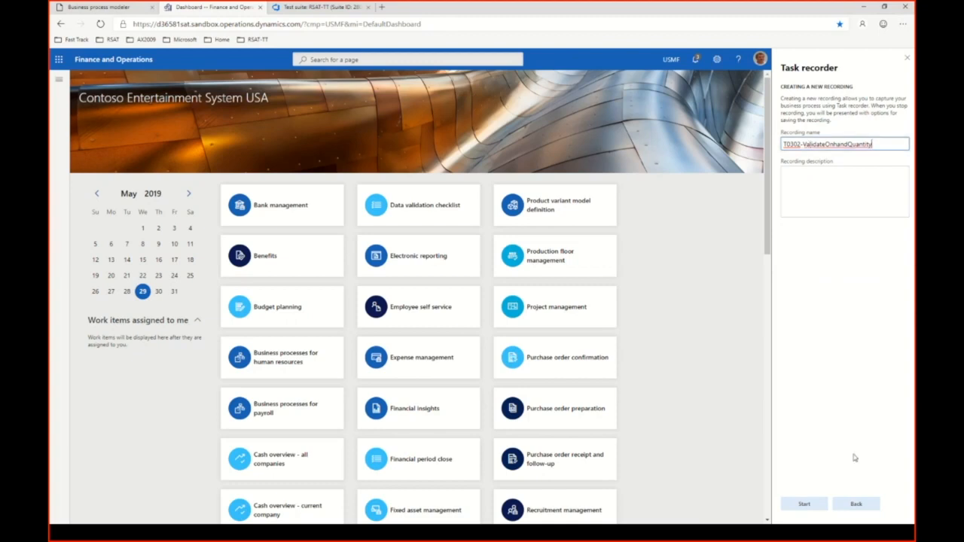
pyautogui.click(805, 504)
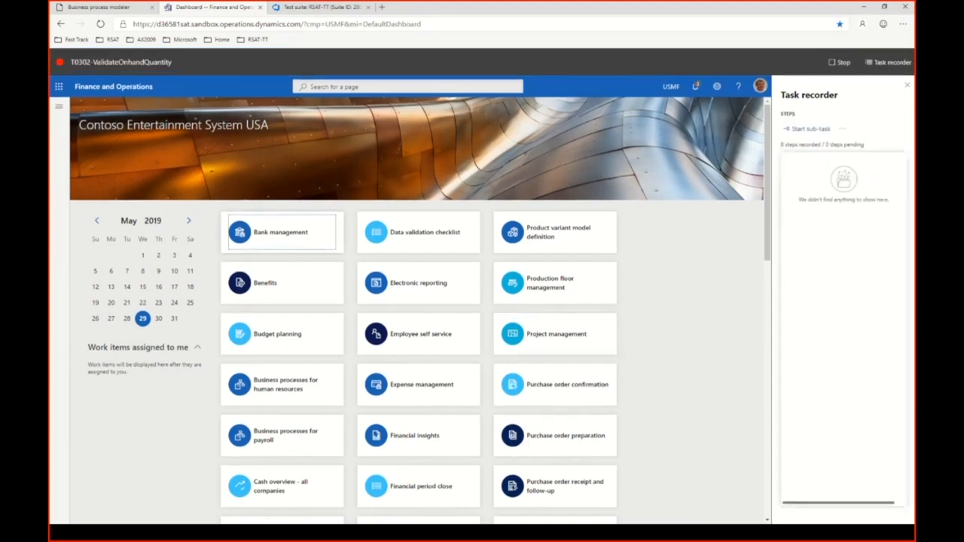
pyautogui.click(63, 110)
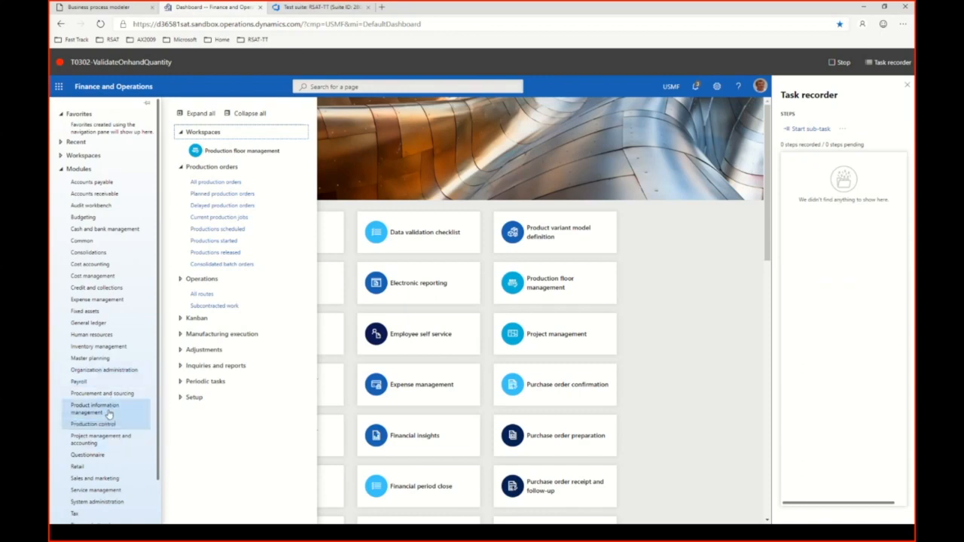
pyautogui.click(111, 413)
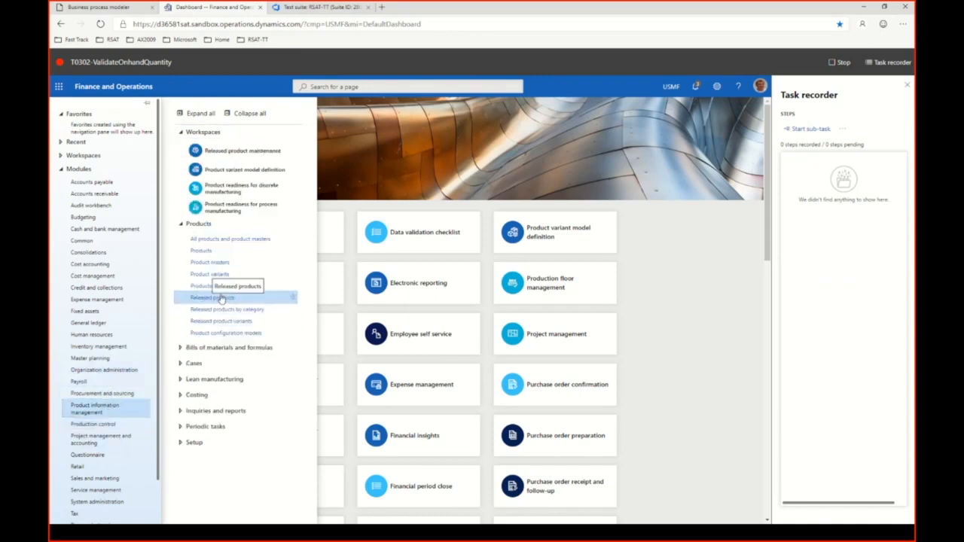
pyautogui.click(212, 298)
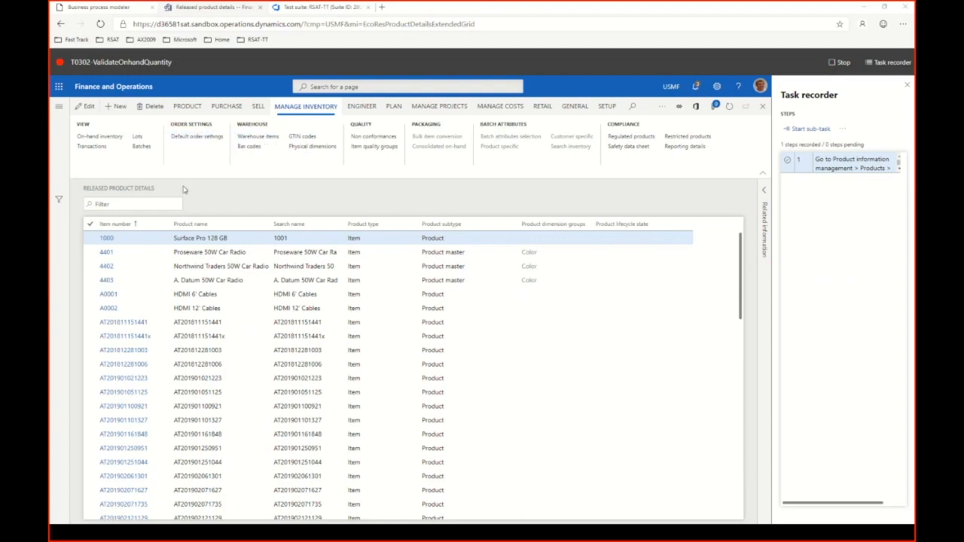
pyautogui.click(140, 203)
pyautogui.hotkey('ctrl', 'v')
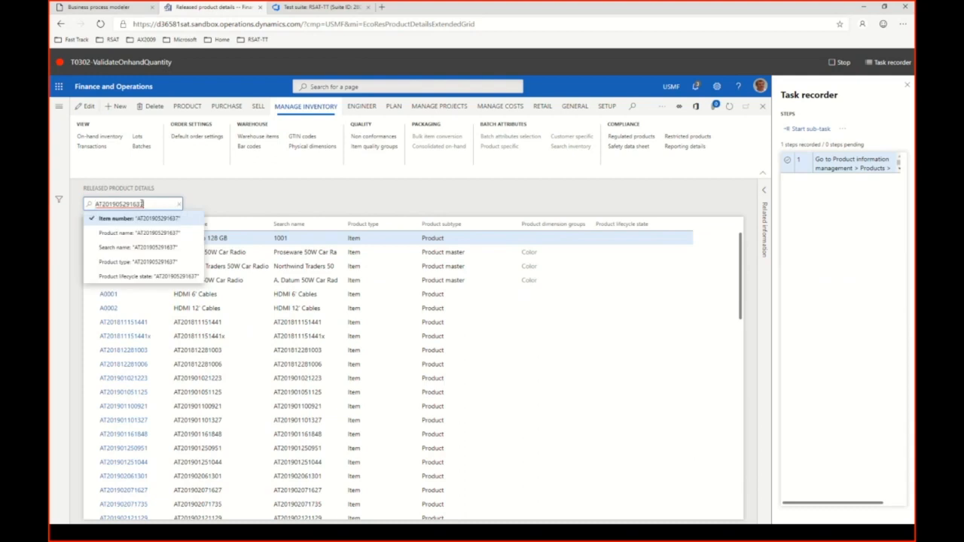
pyautogui.press('Return')
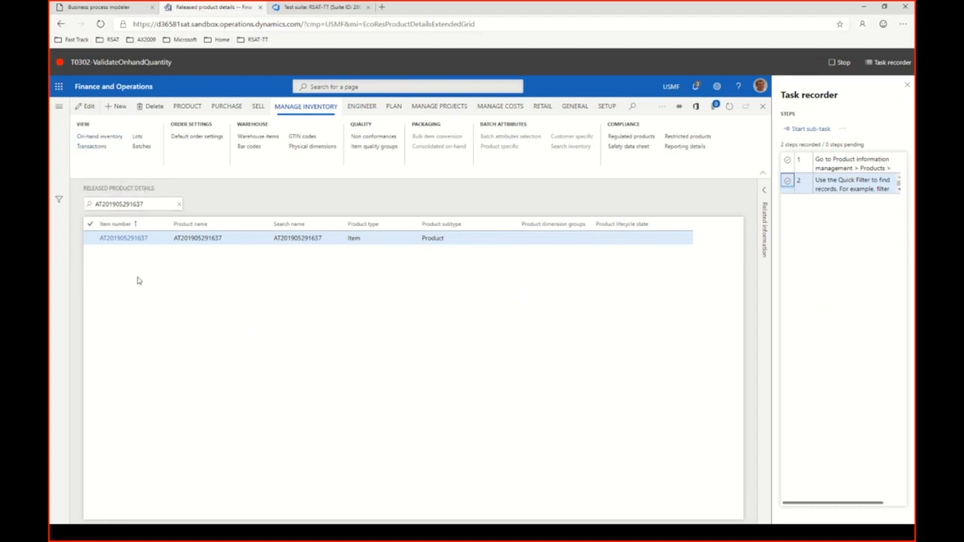
# Record a validation of the current Physical inventory value in the product's on-hand inventory, and stop the task recording.
pyautogui.click(103, 141)
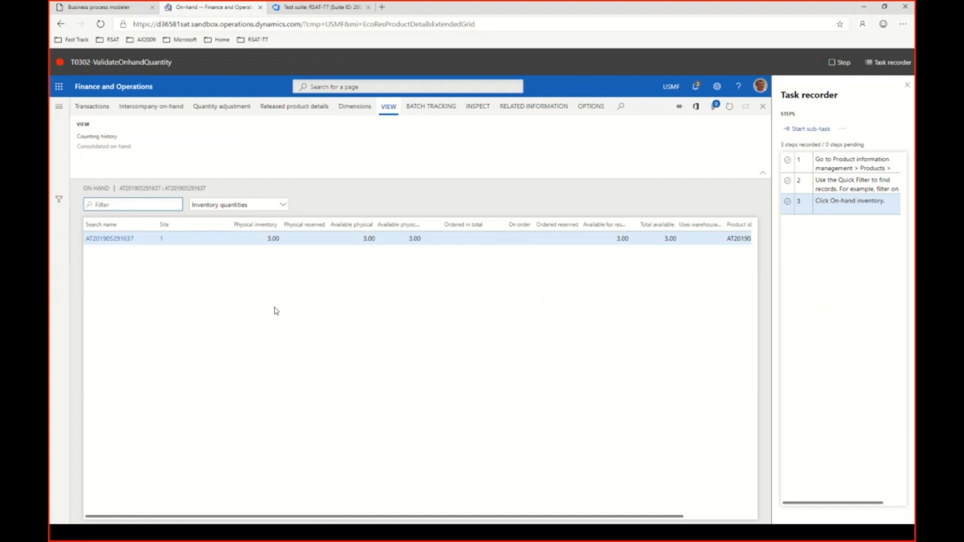
pyautogui.rightClick(273, 238)
pyautogui.moveTo(316, 304)
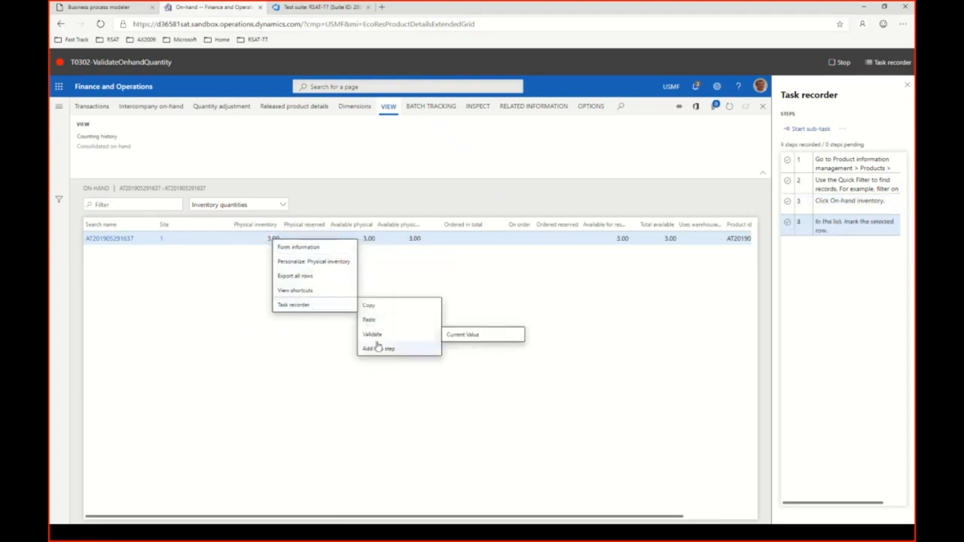
pyautogui.click(461, 335)
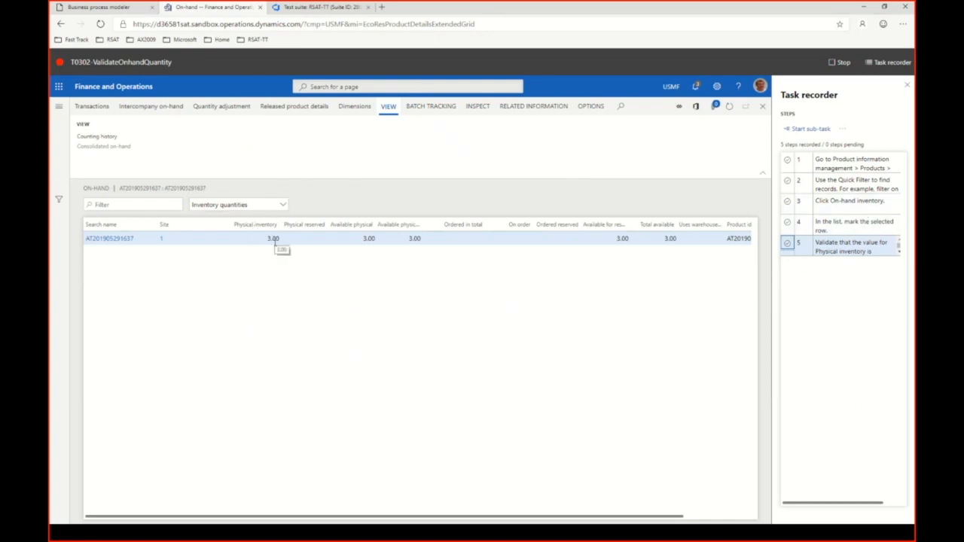
pyautogui.click(833, 64)
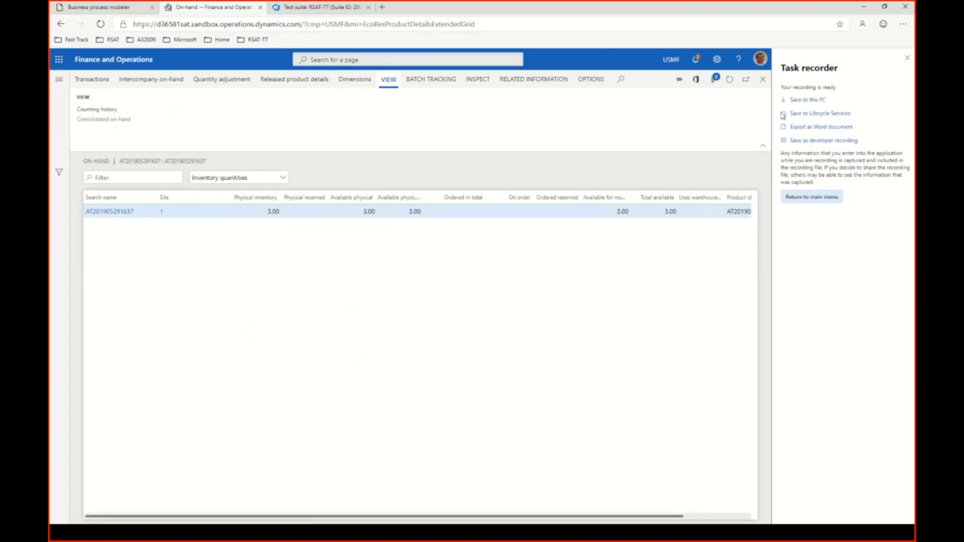
pyautogui.click(864, 6)
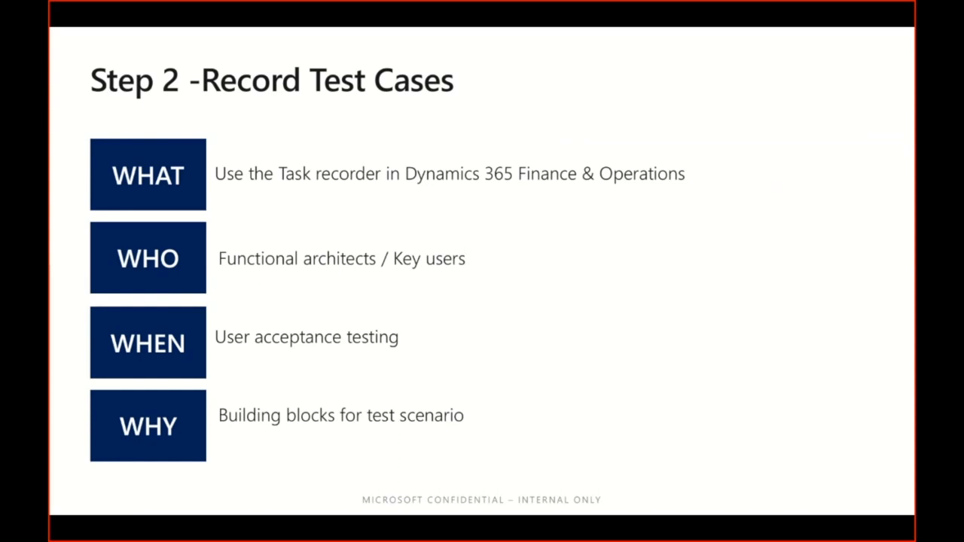
pyautogui.press('Right')
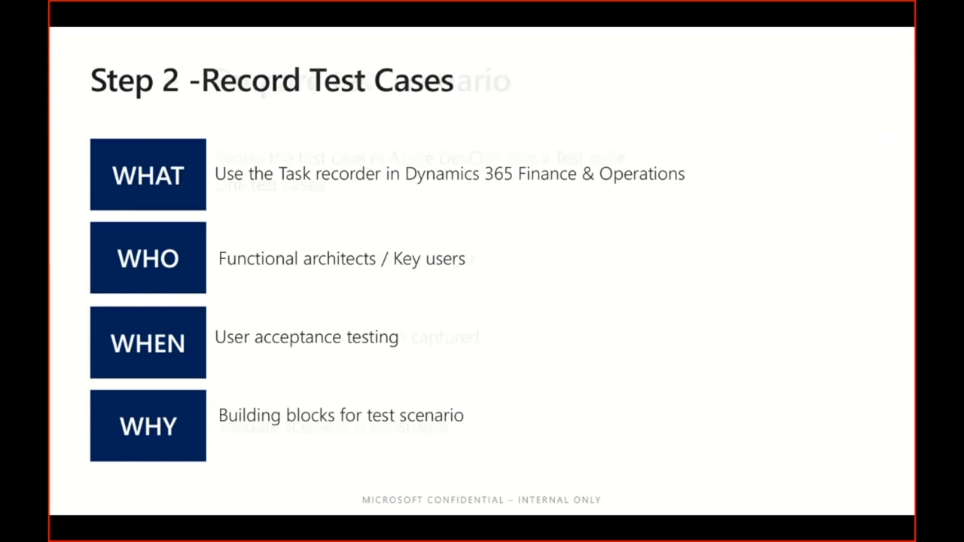
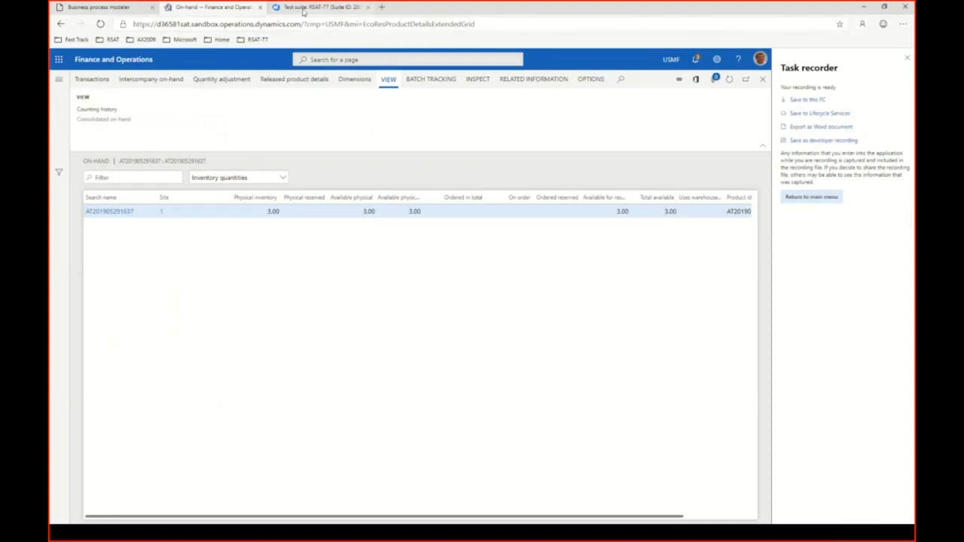
# Open the bookmarked Azure DevOps page with the RSAT-TT test plan in a new browser tab.
pyautogui.click(381, 7)
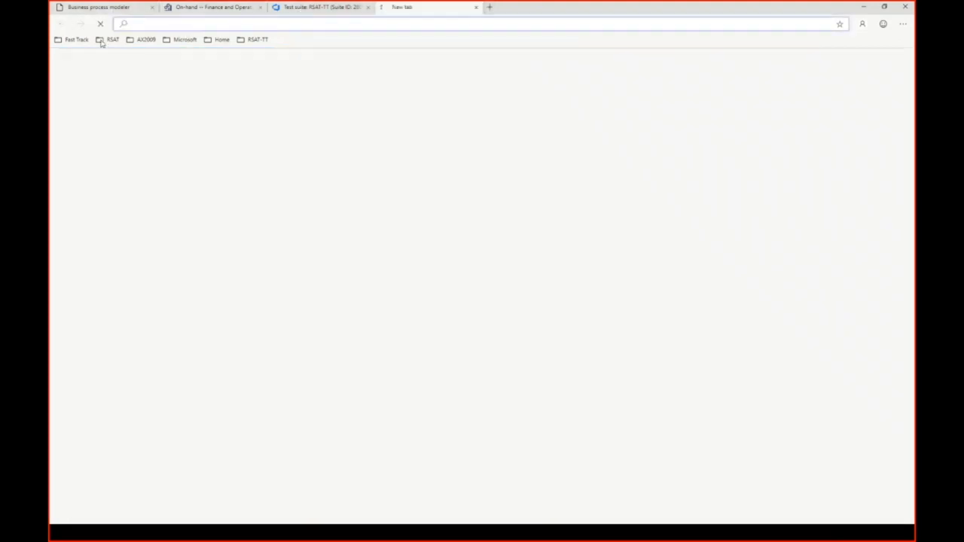
pyautogui.click(257, 39)
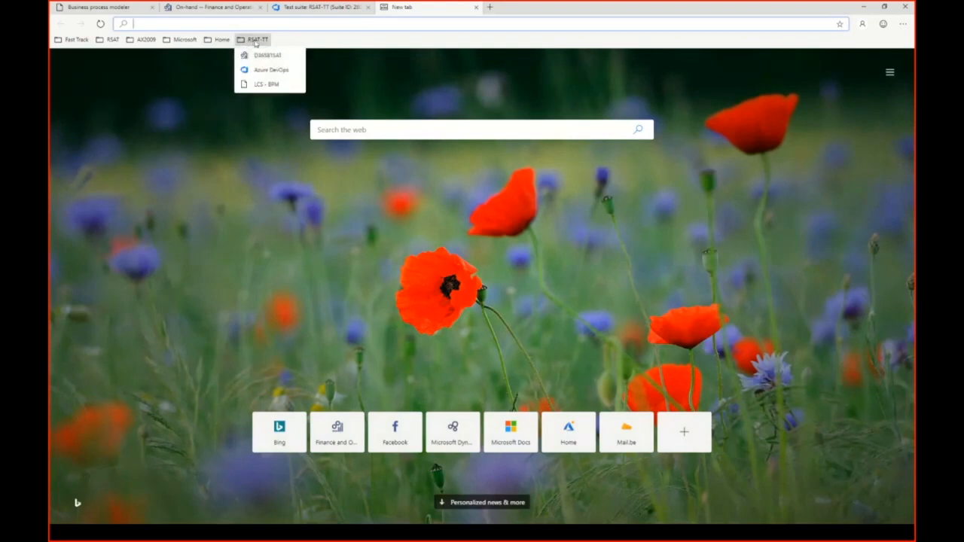
pyautogui.click(273, 69)
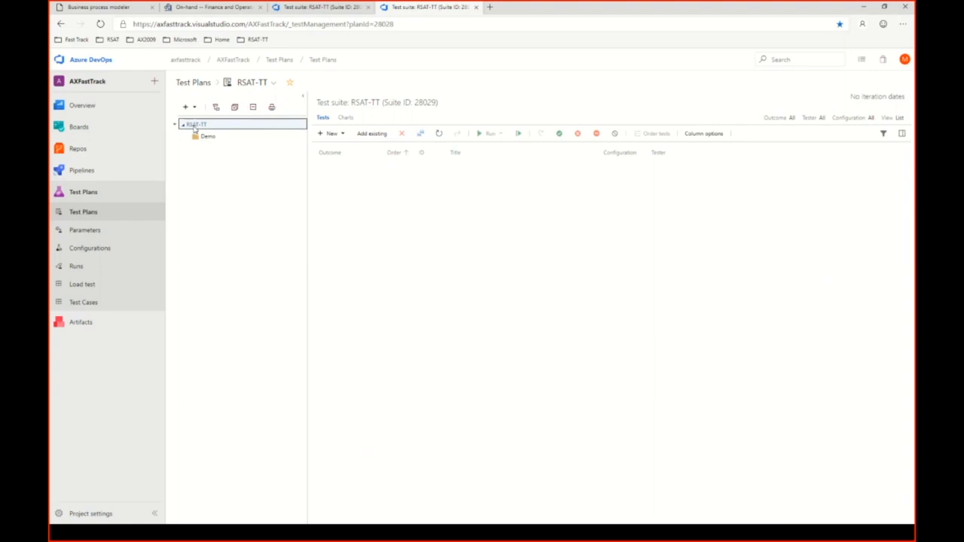
# Create a static test suite named TestScenario1 under the RSAT-TT test plan.
pyautogui.rightClick(194, 128)
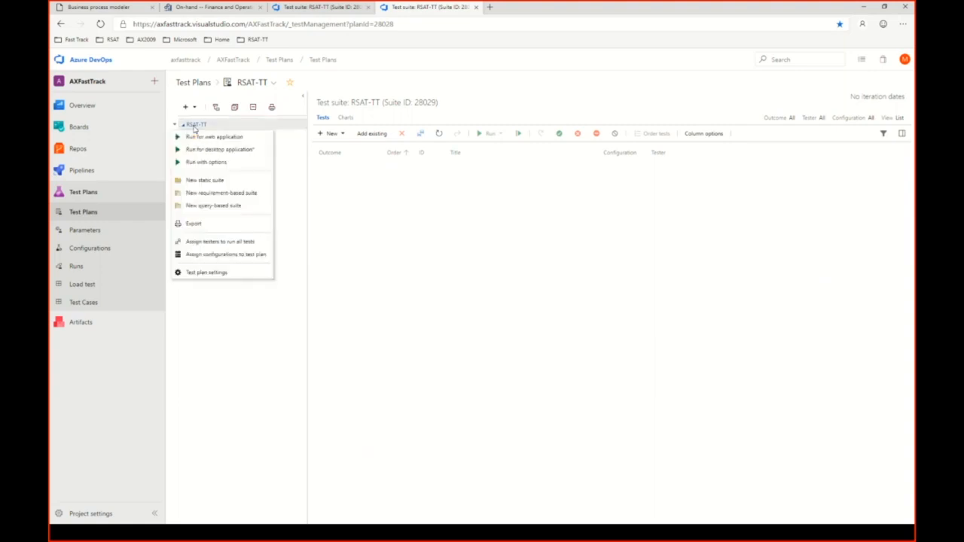
pyautogui.click(211, 182)
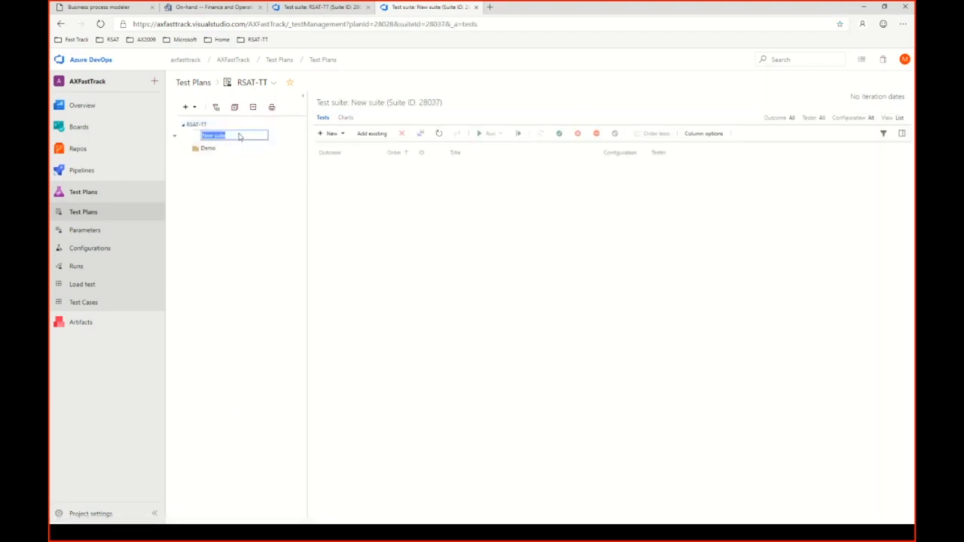
pyautogui.write('TestScenario1')
pyautogui.click(217, 149)
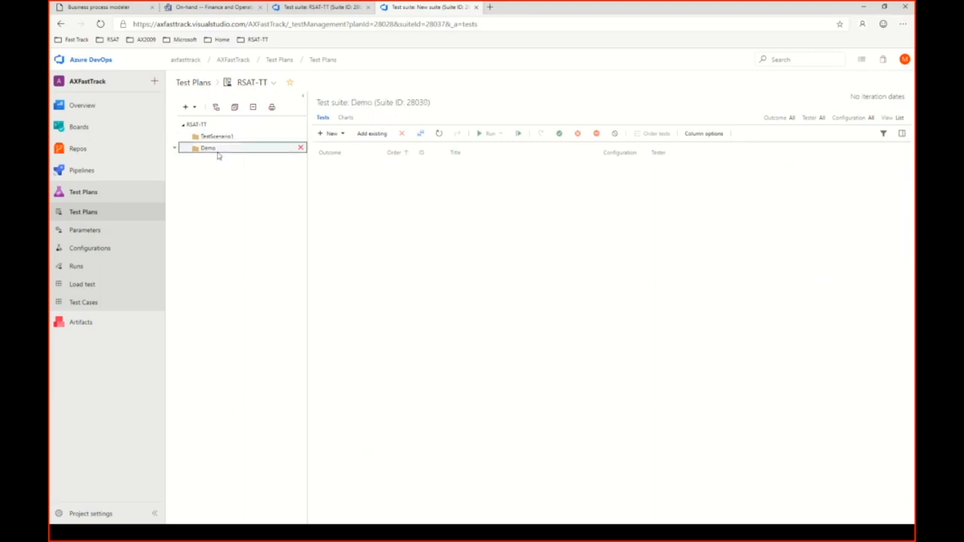
# Add all existing test cases whose title contains the words [RSAT-TT] to the Demo suite.
pyautogui.click(218, 138)
pyautogui.click(210, 150)
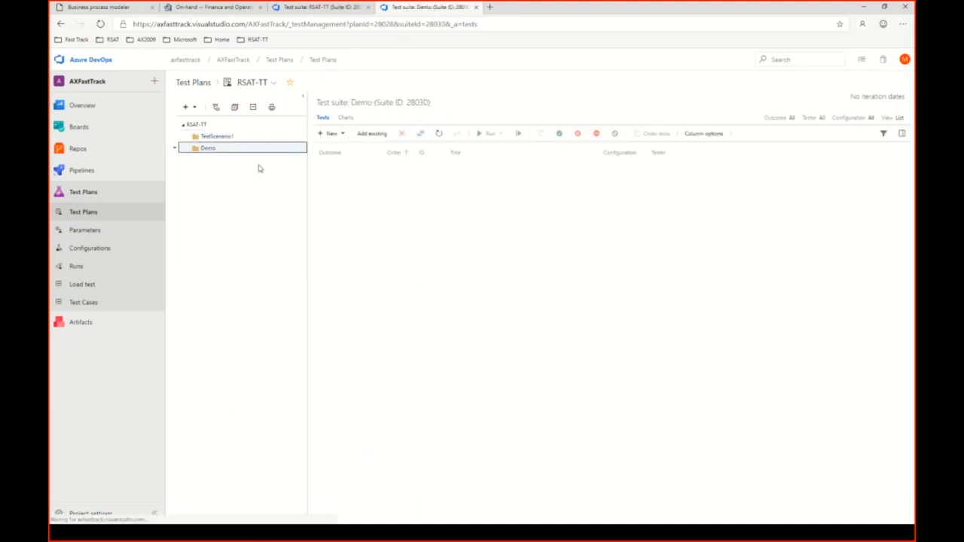
pyautogui.click(371, 134)
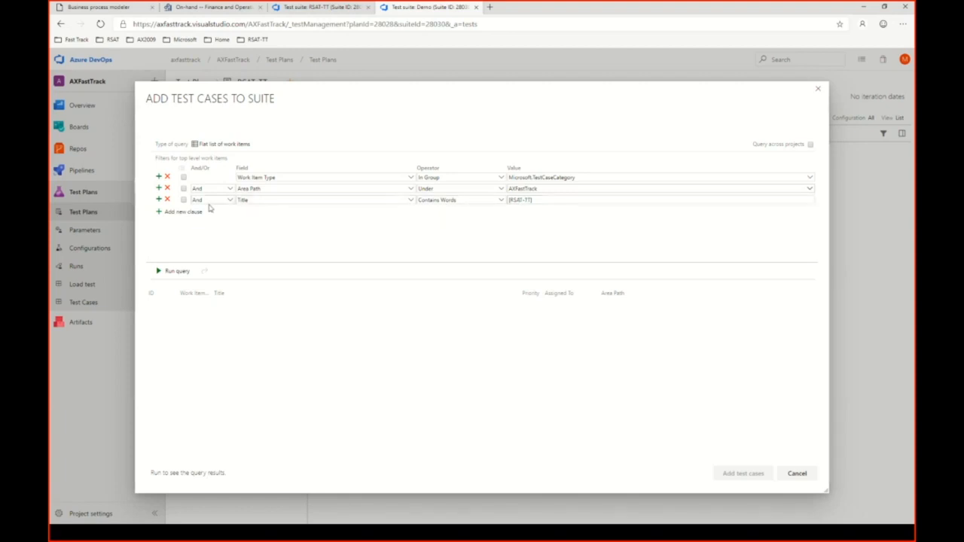
pyautogui.click(184, 275)
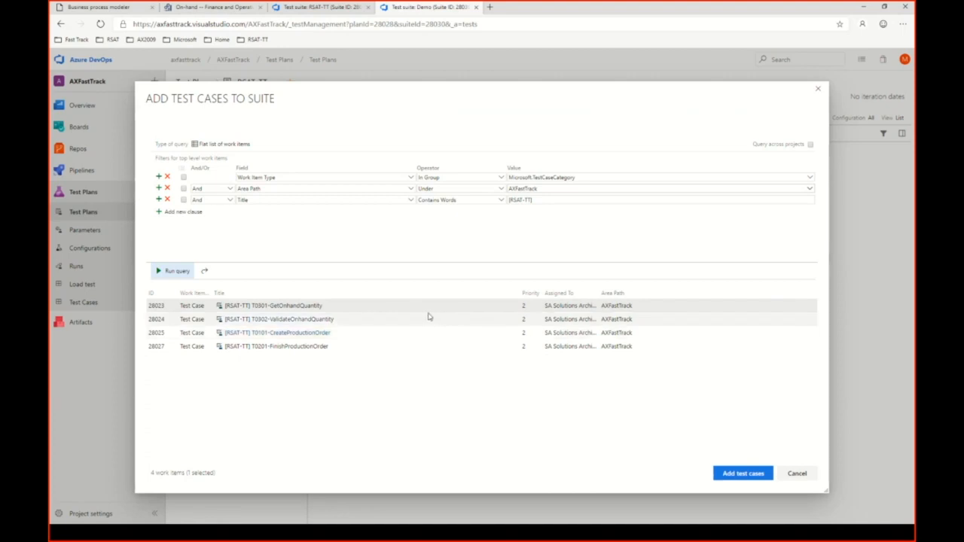
pyautogui.keyDown('shift'); pyautogui.click(571, 348); pyautogui.keyUp('shift')
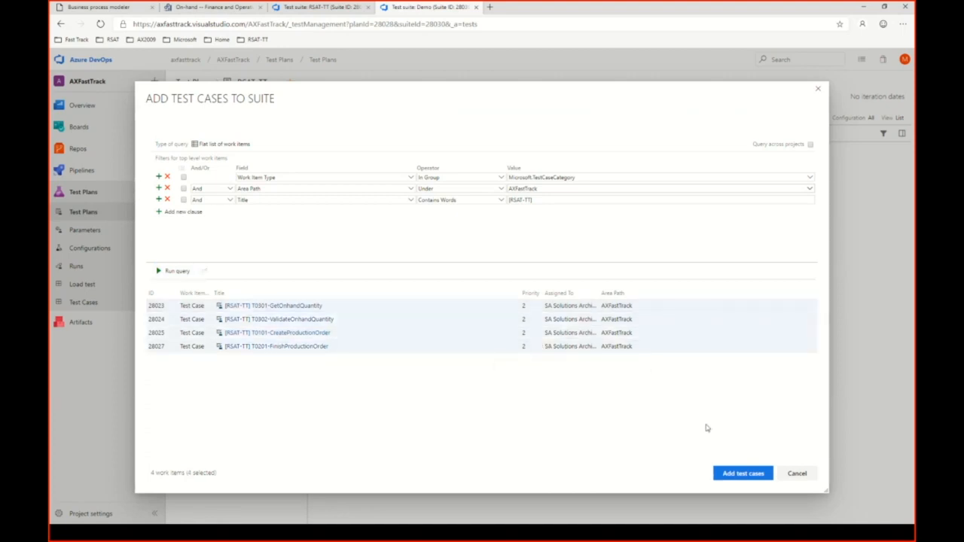
pyautogui.click(740, 476)
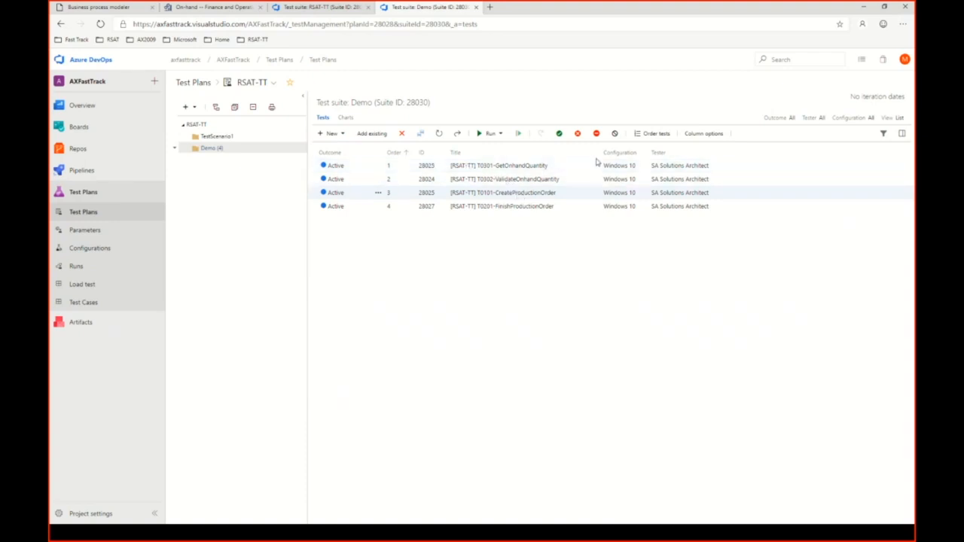
# Try to reorder the Demo suite's tests, placing T0101-CreateProductionOrder second and T0201-FinishProductionOrder third.
pyautogui.click(639, 135)
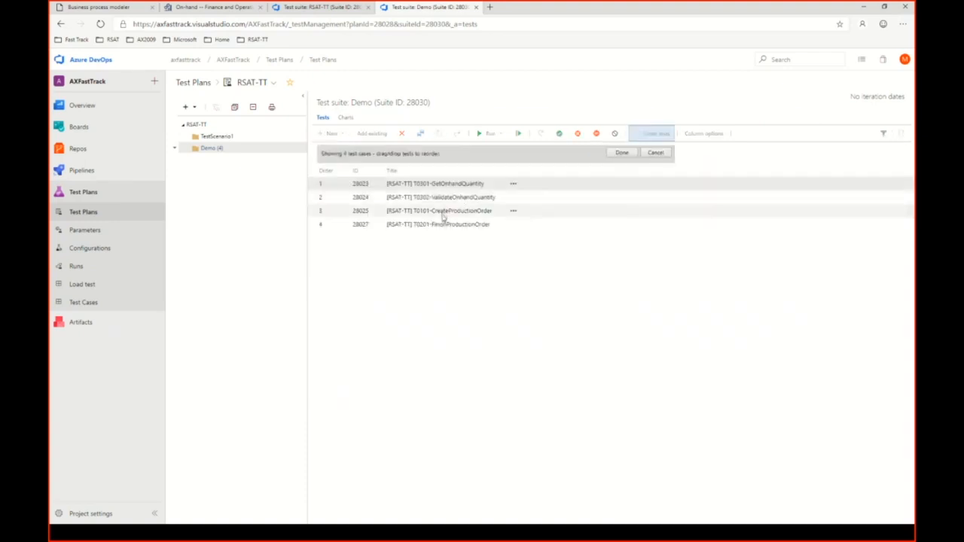
pyautogui.moveTo(446, 210); pyautogui.dragTo(455, 200)
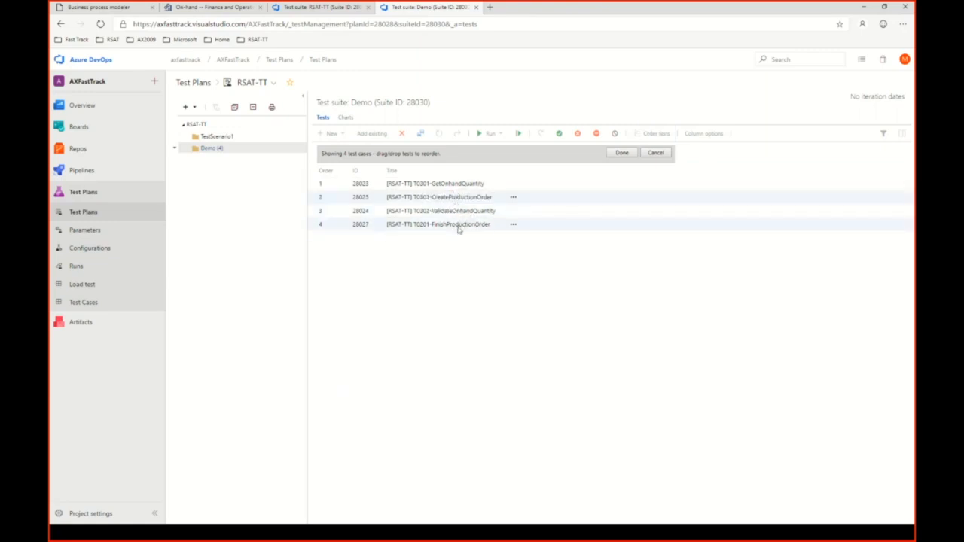
pyautogui.moveTo(458, 225); pyautogui.dragTo(458, 212)
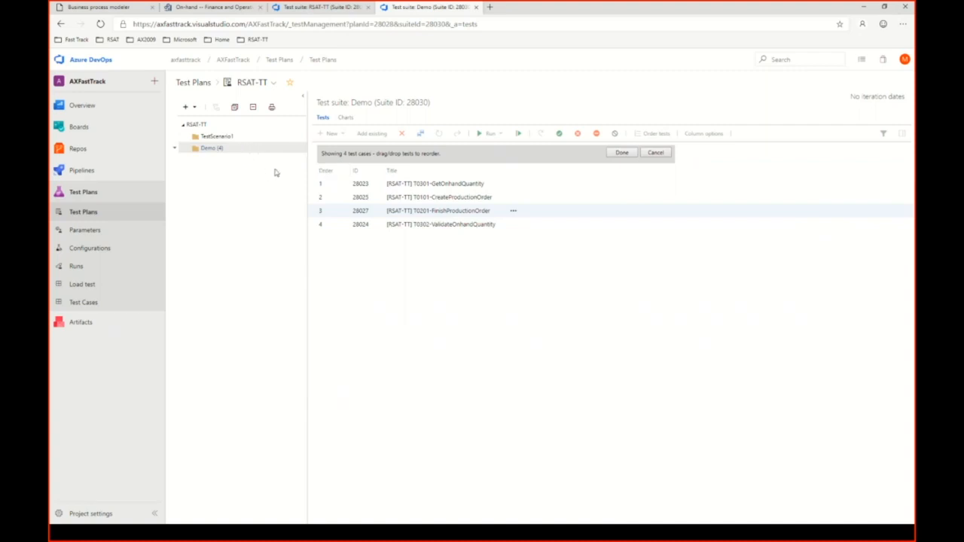
pyautogui.hotkey('ctrl', 's')
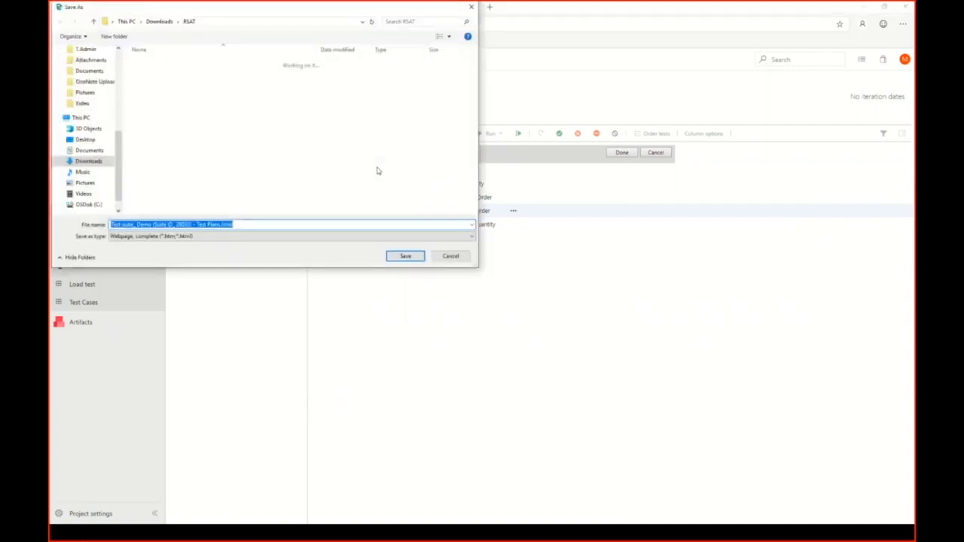
pyautogui.click(451, 256)
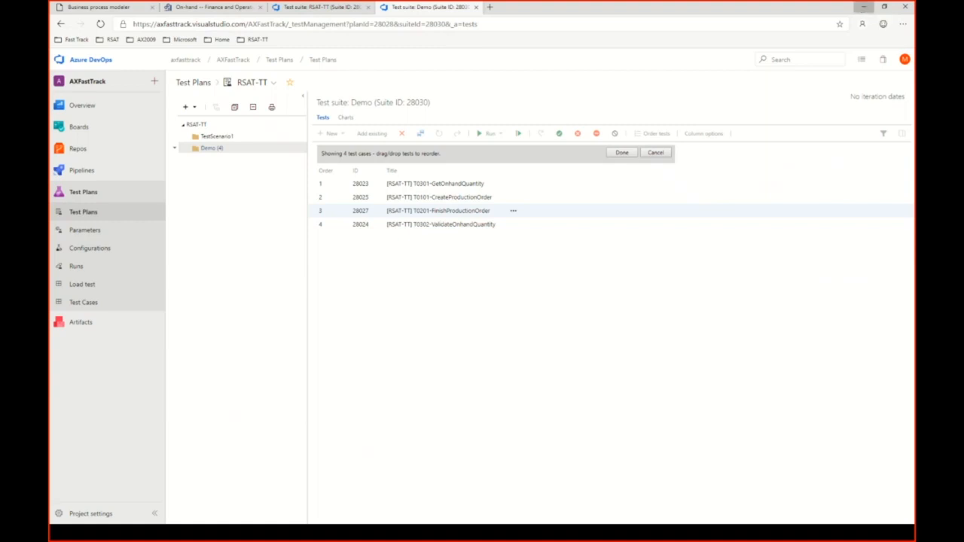
# Switch to the Regression Suite Automation Tool, reload the RSAT-TT test plan and expand its suites.
pyautogui.click(862, 8)
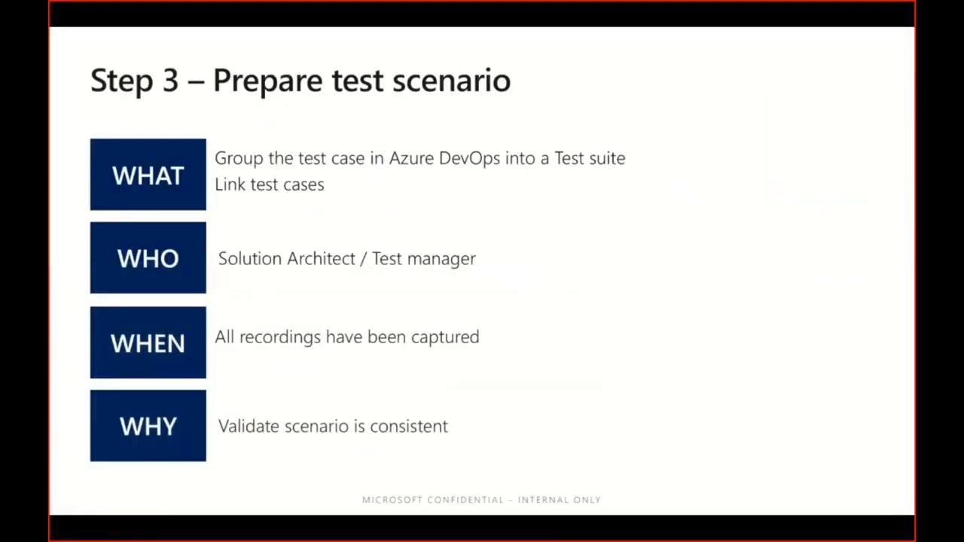
pyautogui.hotkey('alt', 'Tab')
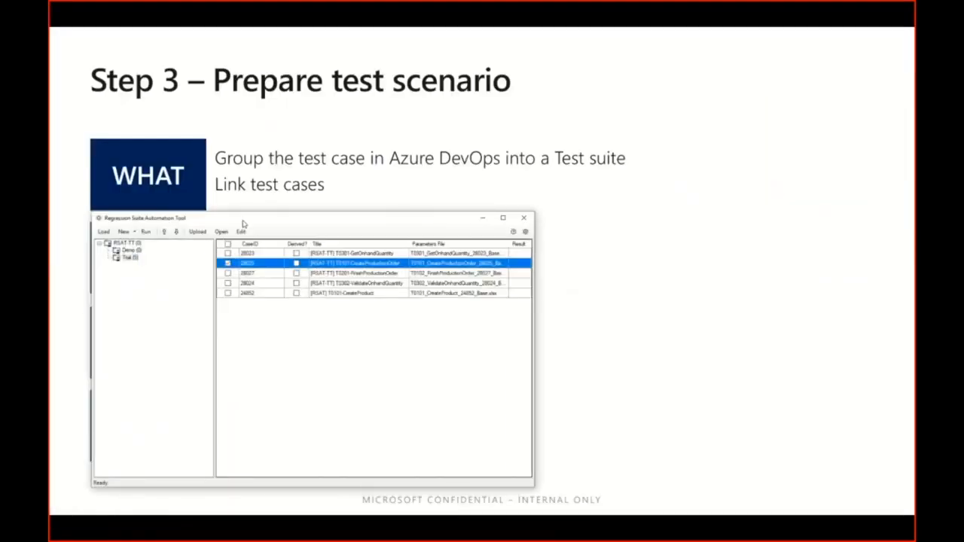
pyautogui.moveTo(244, 219); pyautogui.dragTo(327, 102)
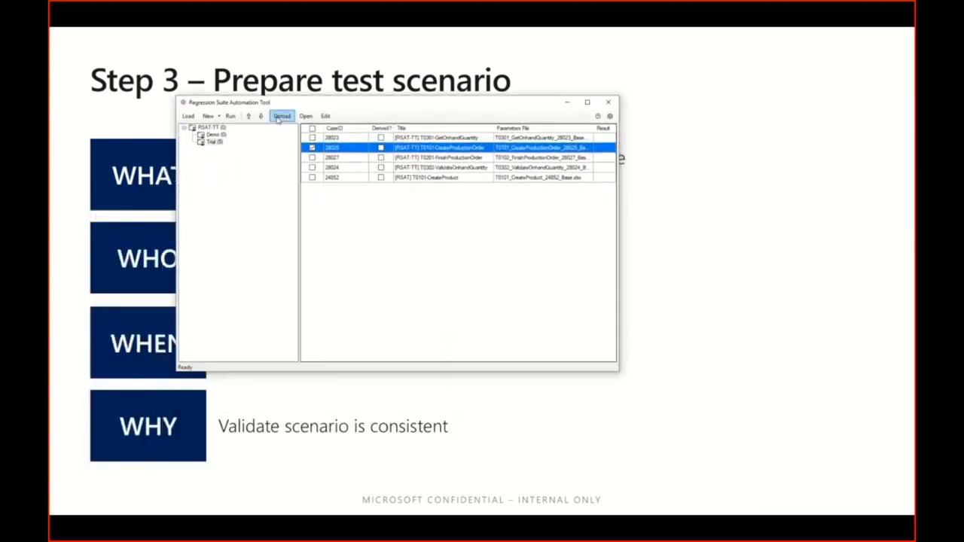
pyautogui.click(209, 128)
pyautogui.click(189, 116)
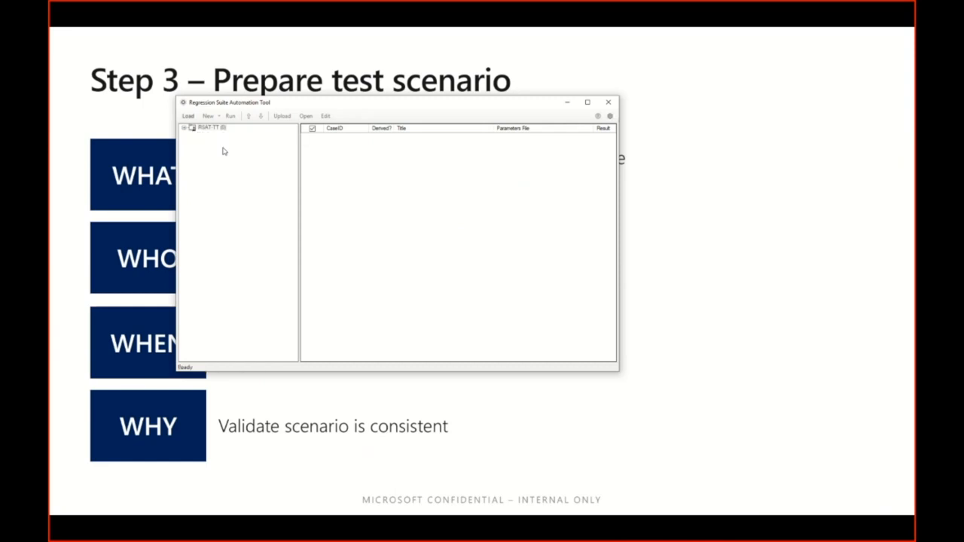
pyautogui.click(184, 128)
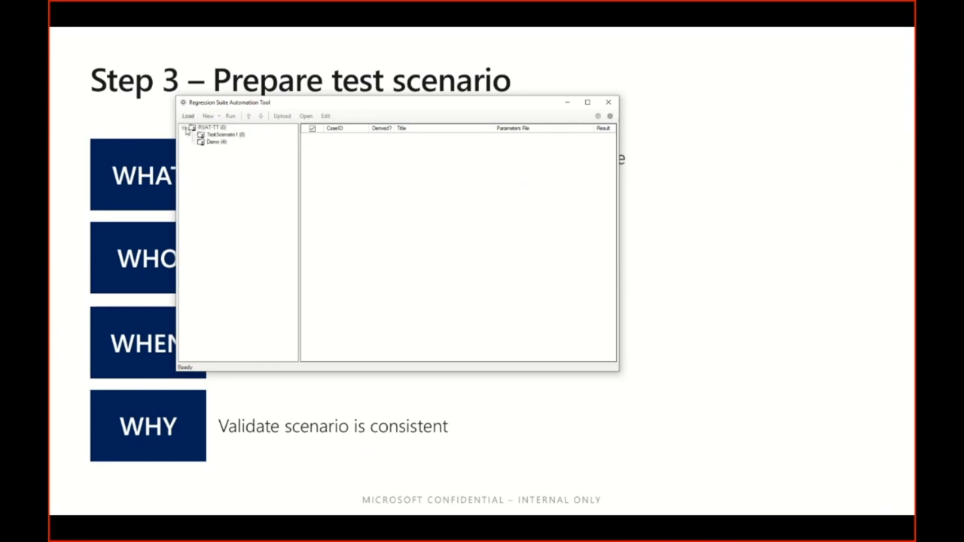
# Reload the test plan from Azure DevOps once more and select the TestScenario1 suite.
pyautogui.click(220, 137)
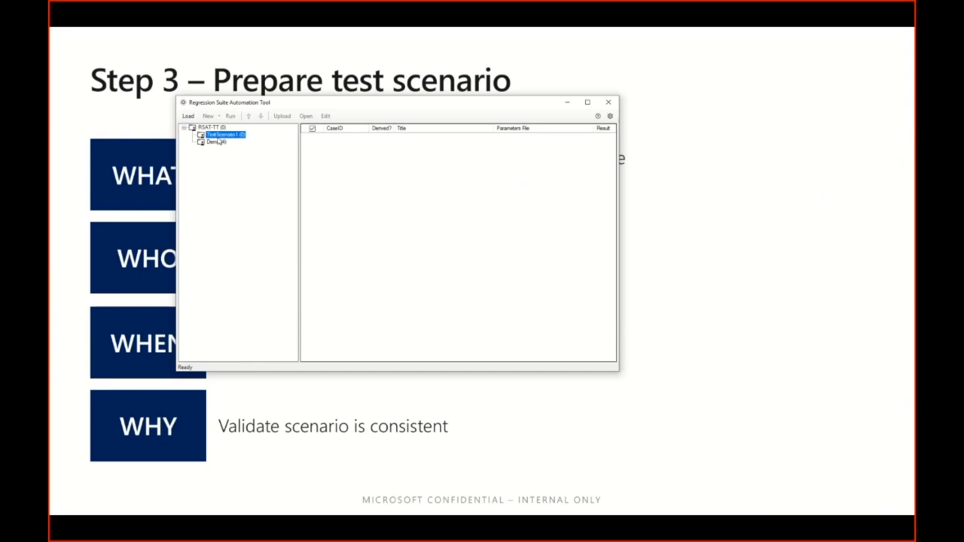
pyautogui.click(190, 116)
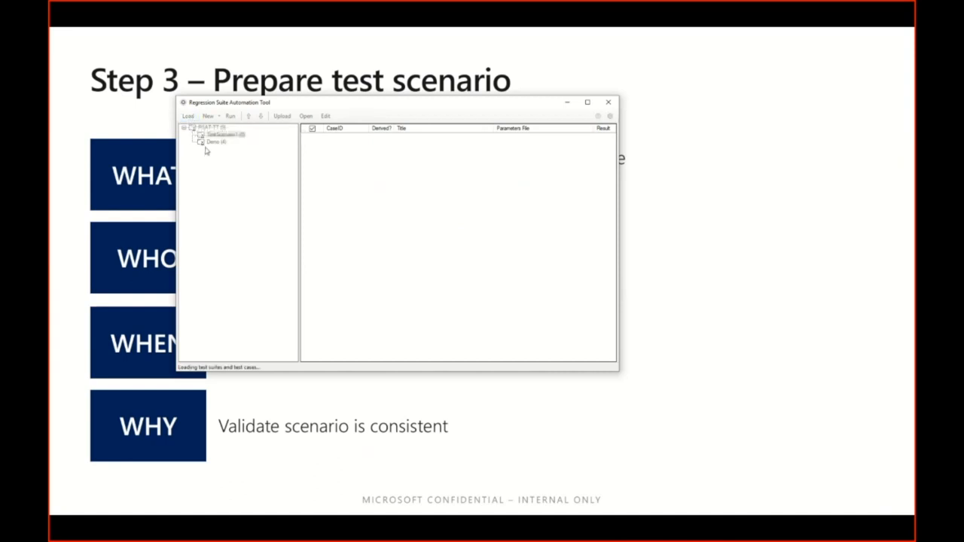
pyautogui.click(182, 129)
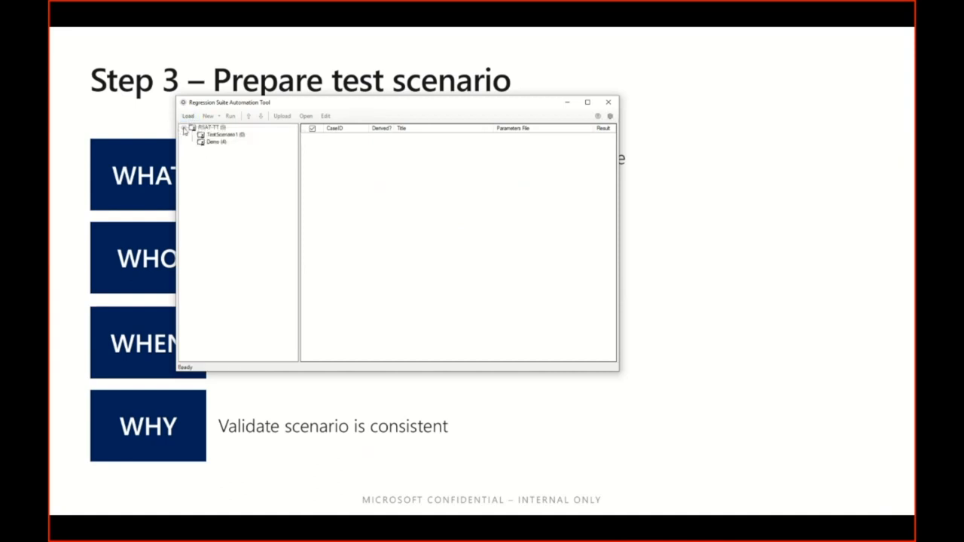
pyautogui.click(212, 135)
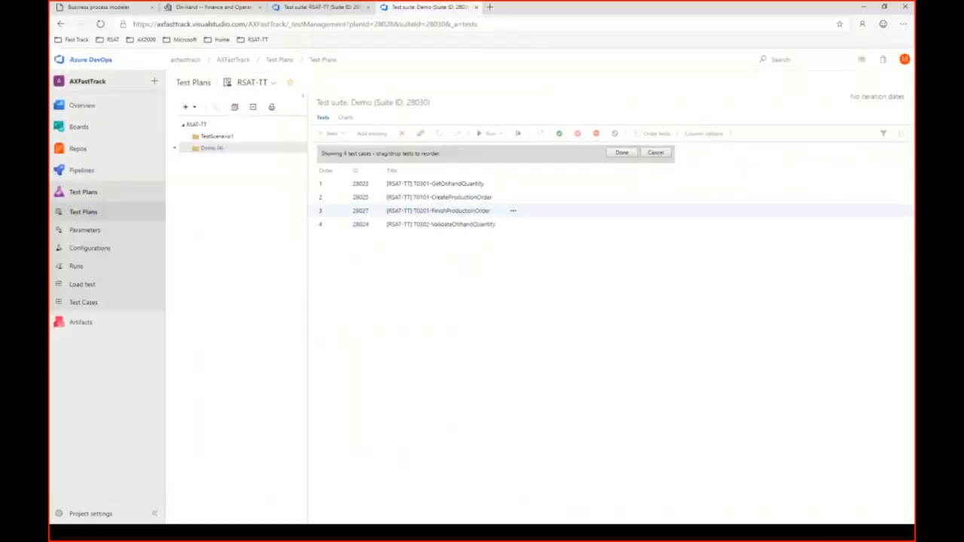
# Leave the test plan in Azure DevOps without saving, then reopen RSAT-TT from all test plans and view the Demo suite.
pyautogui.click(216, 147)
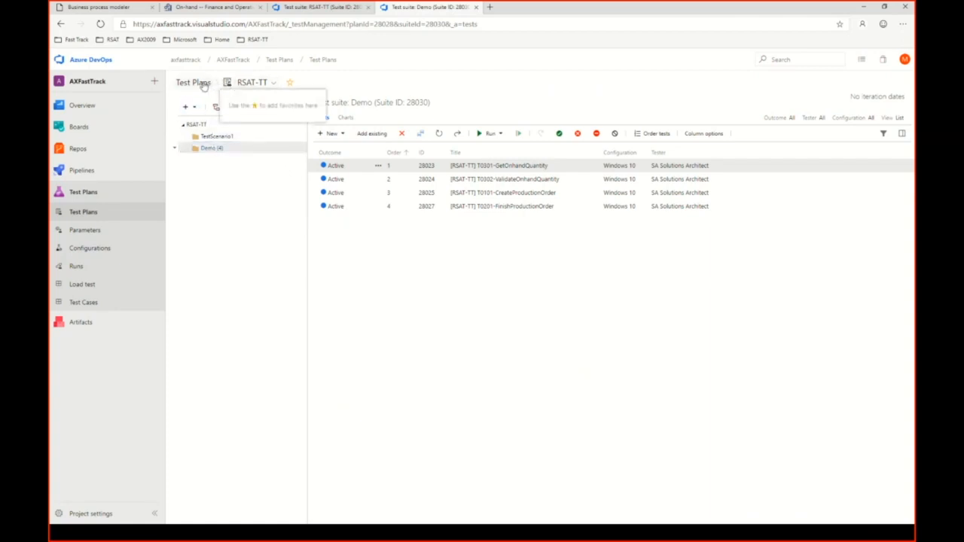
pyautogui.click(198, 83)
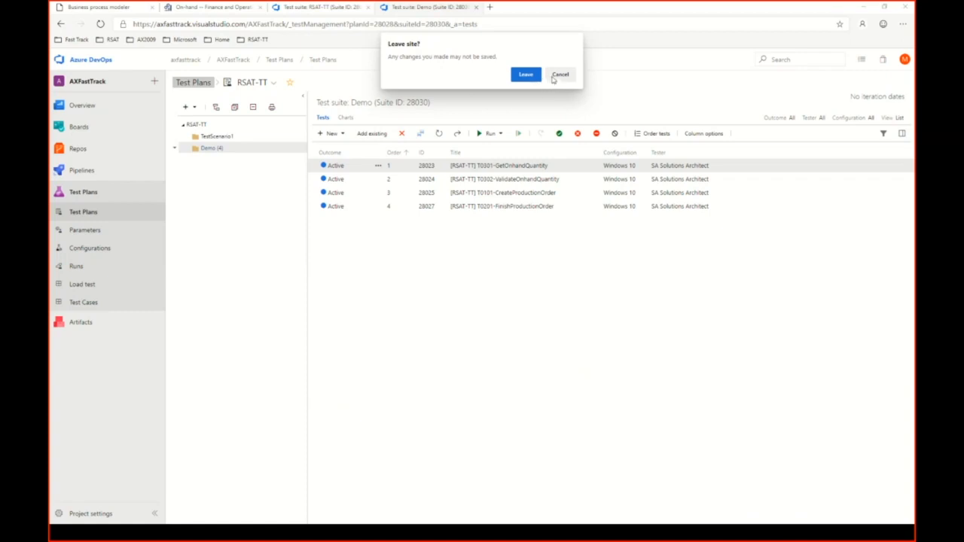
pyautogui.click(530, 75)
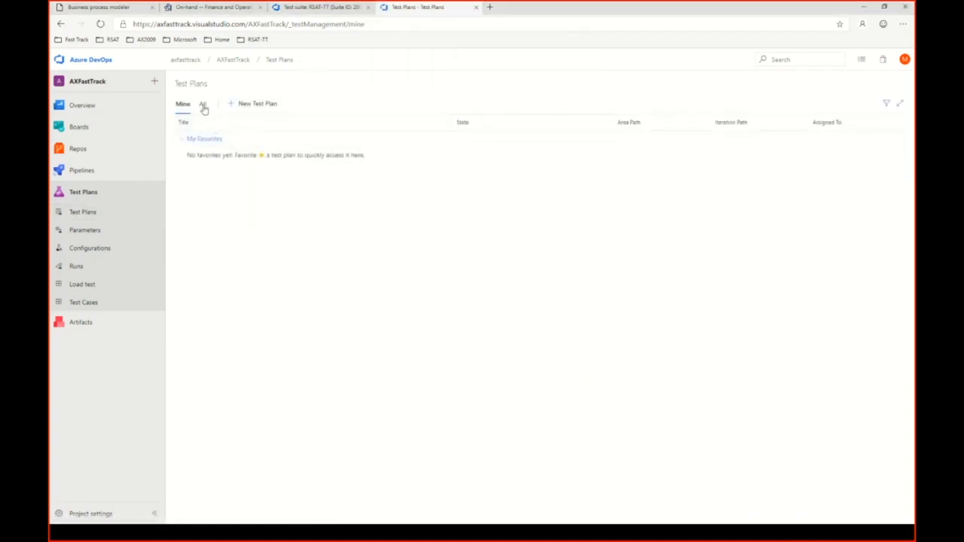
pyautogui.click(204, 104)
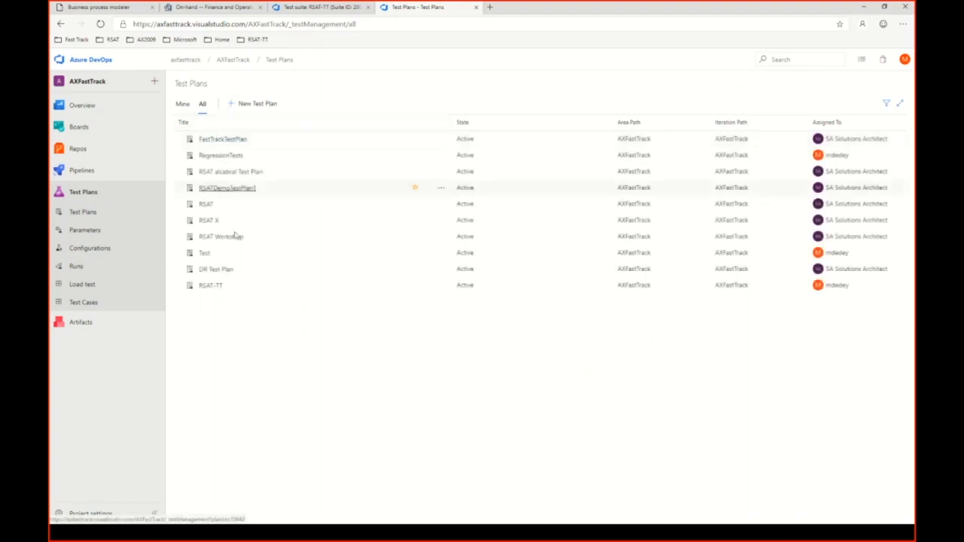
pyautogui.click(214, 290)
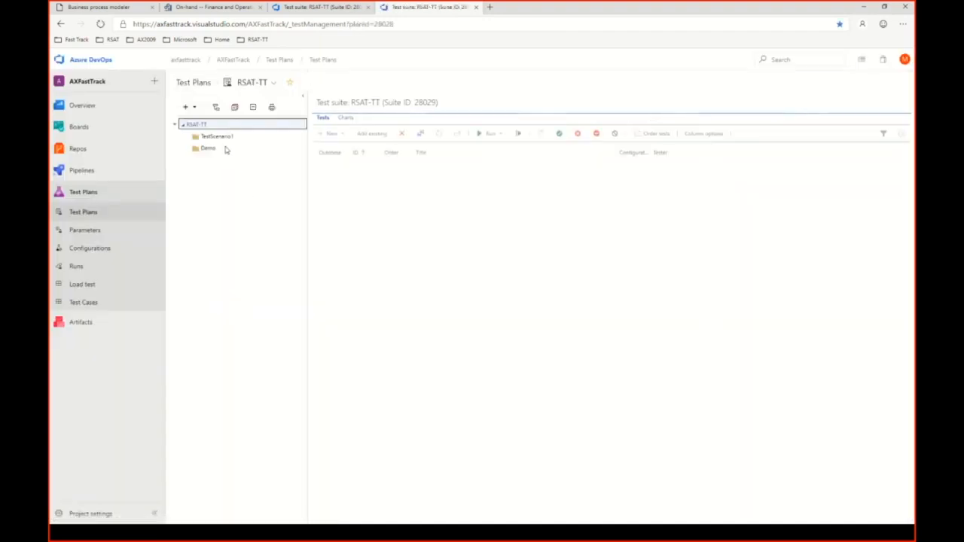
pyautogui.click(214, 148)
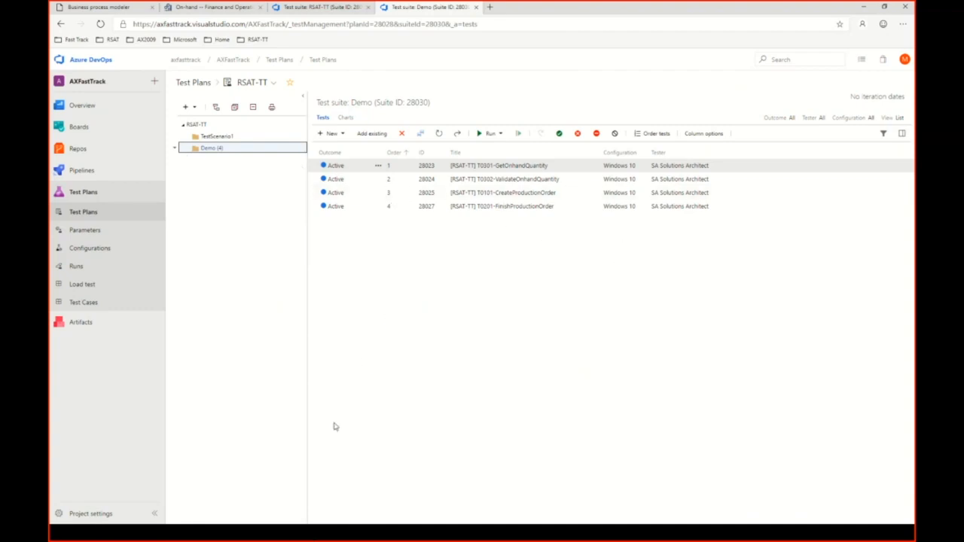
# Switch back to the Regression Suite Automation Tool, reload the RSAT-TT test plan and open the Demo suite's test cases.
pyautogui.press('super+Tab')
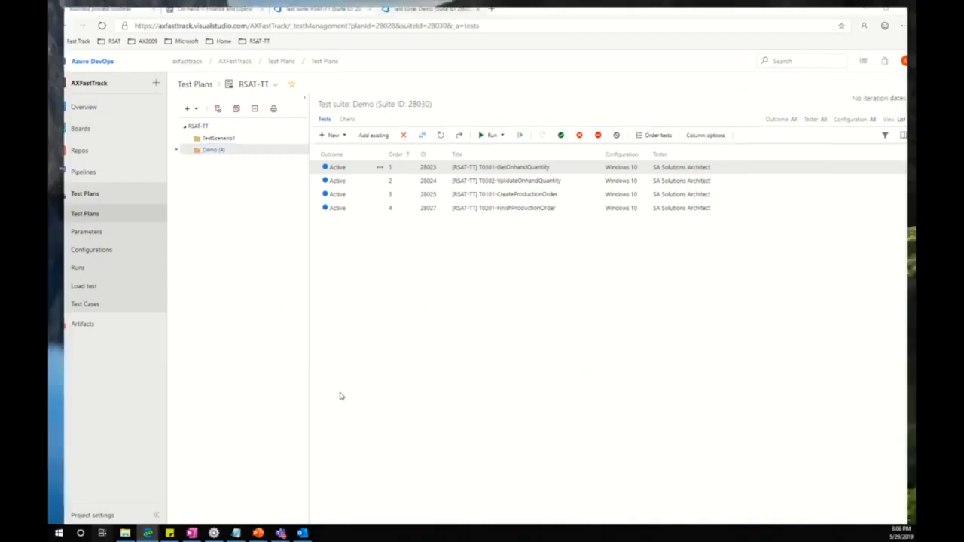
pyautogui.click(221, 316)
pyautogui.click(189, 116)
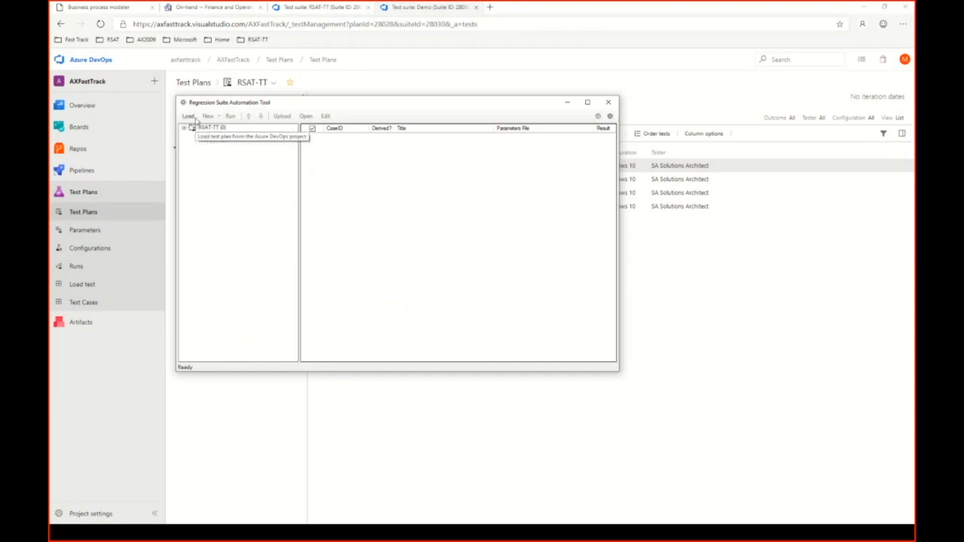
pyautogui.click(184, 129)
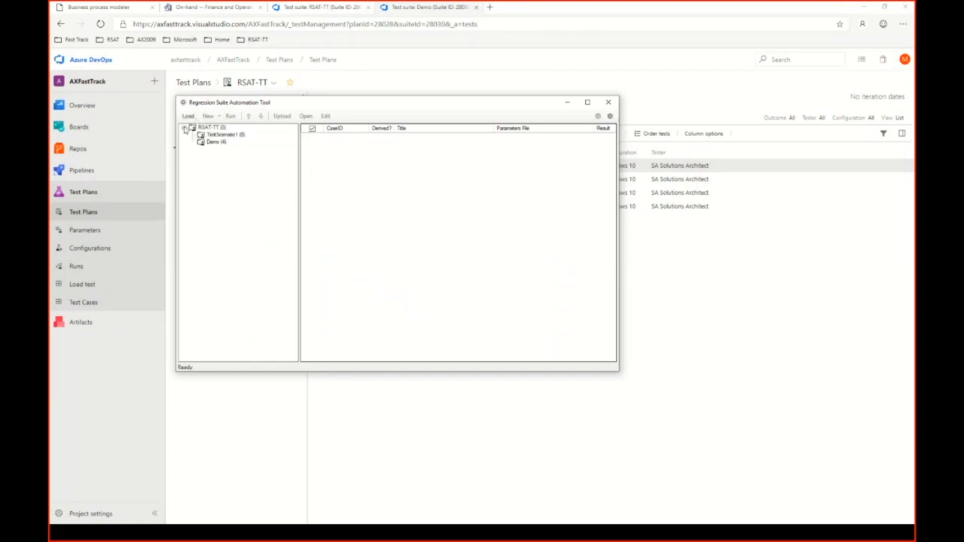
pyautogui.click(215, 143)
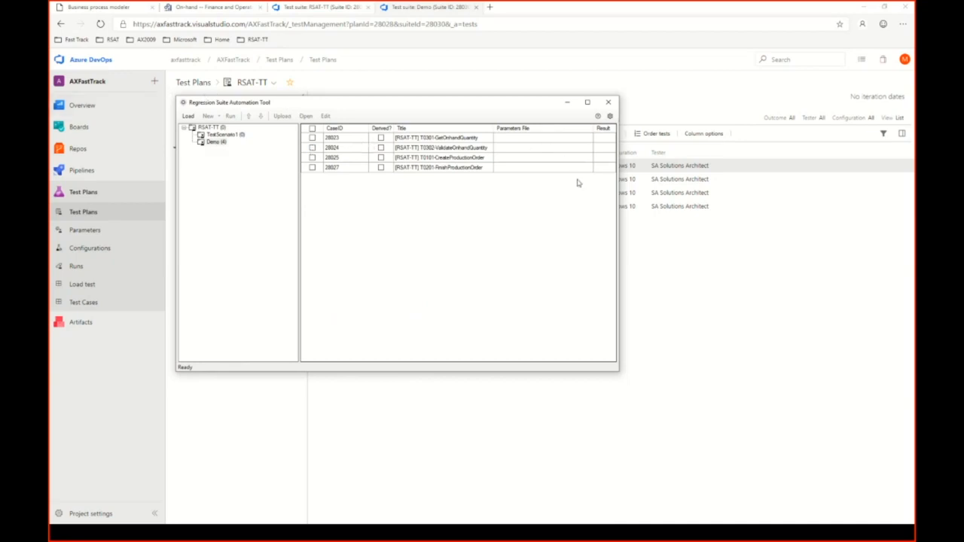
# Switch to Azure DevOps and reorder the Demo suite's tests so T0302-ValidateOnhandQuantity comes last, after T0201-FinishProductionOrder.
pyautogui.moveTo(379, 104); pyautogui.dragTo(640, 149)
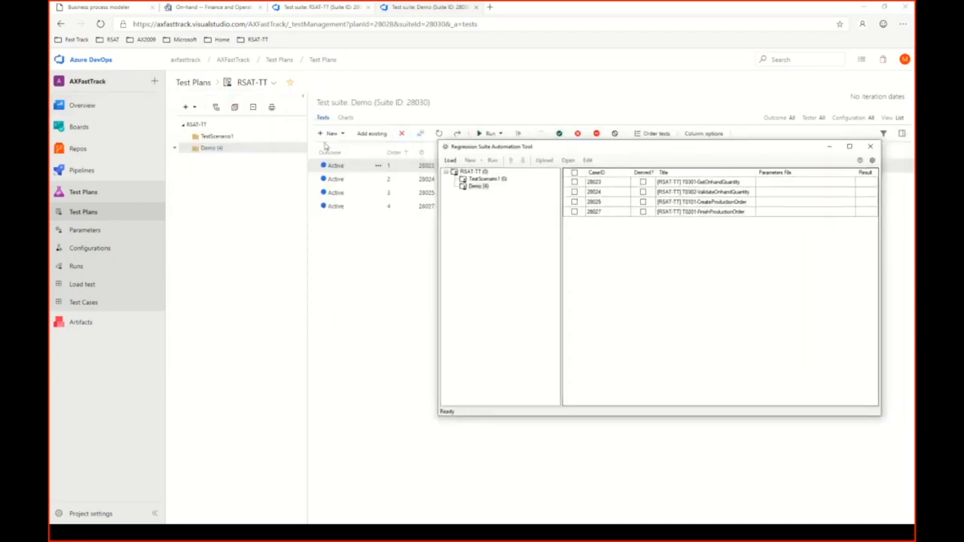
pyautogui.moveTo(569, 147); pyautogui.dragTo(510, 227)
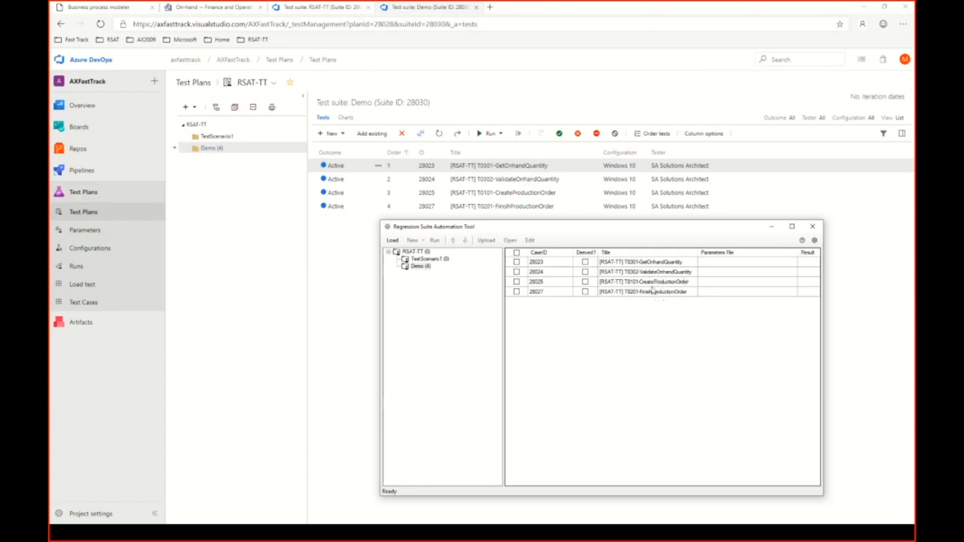
pyautogui.click(536, 184)
pyautogui.click(653, 133)
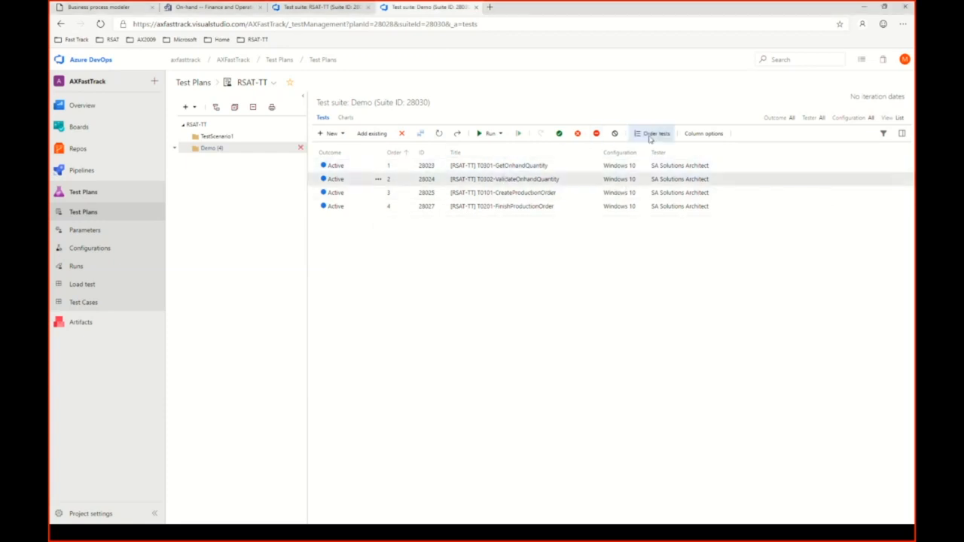
pyautogui.moveTo(451, 196); pyautogui.dragTo(443, 239)
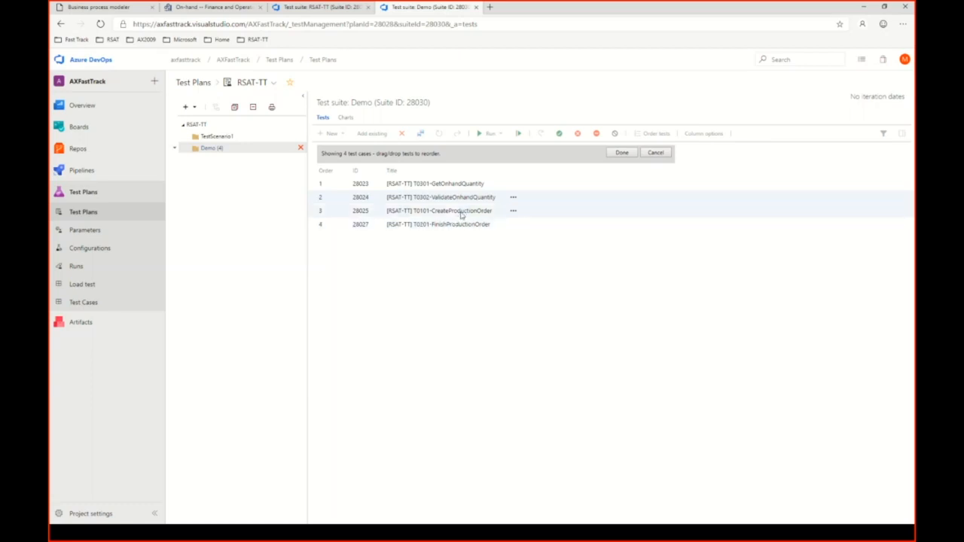
pyautogui.moveTo(461, 197); pyautogui.dragTo(455, 230)
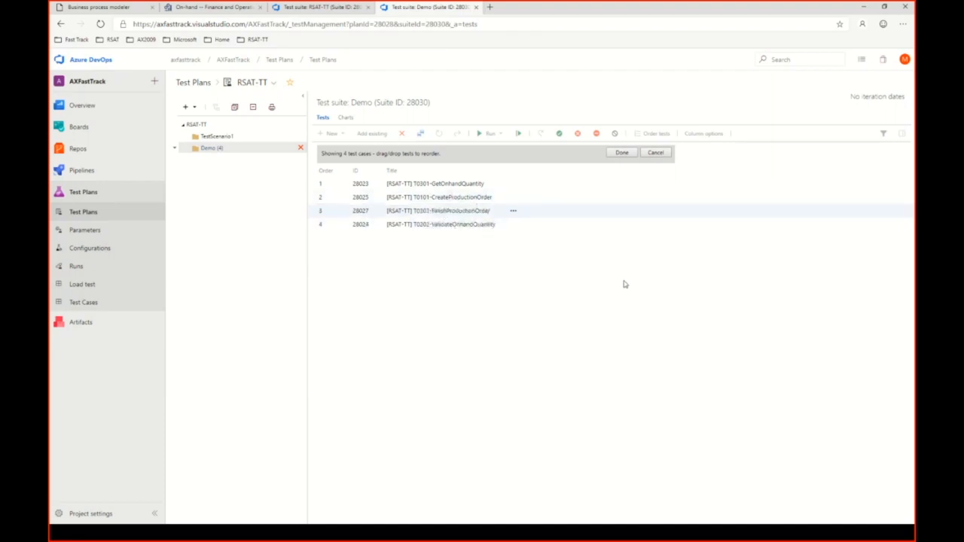
pyautogui.click(620, 154)
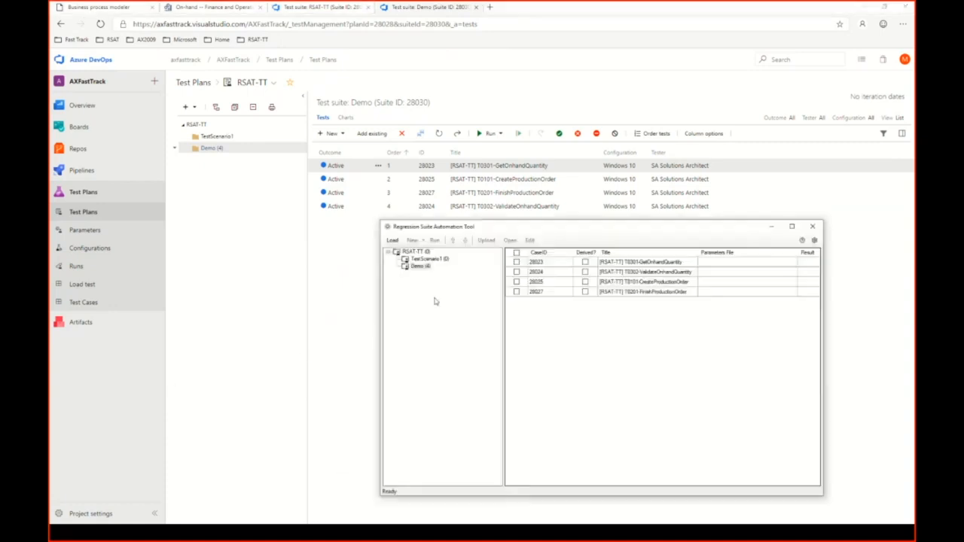
# Reload the RSAT-TT test plan in the Regression Suite Automation Tool and show the Demo suite's test cases in their new order.
pyautogui.click(392, 241)
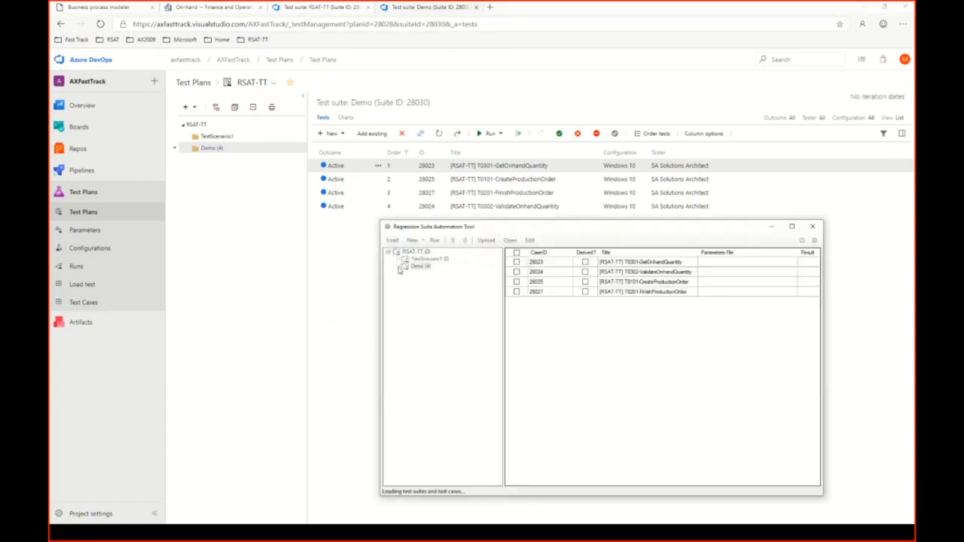
pyautogui.click(389, 254)
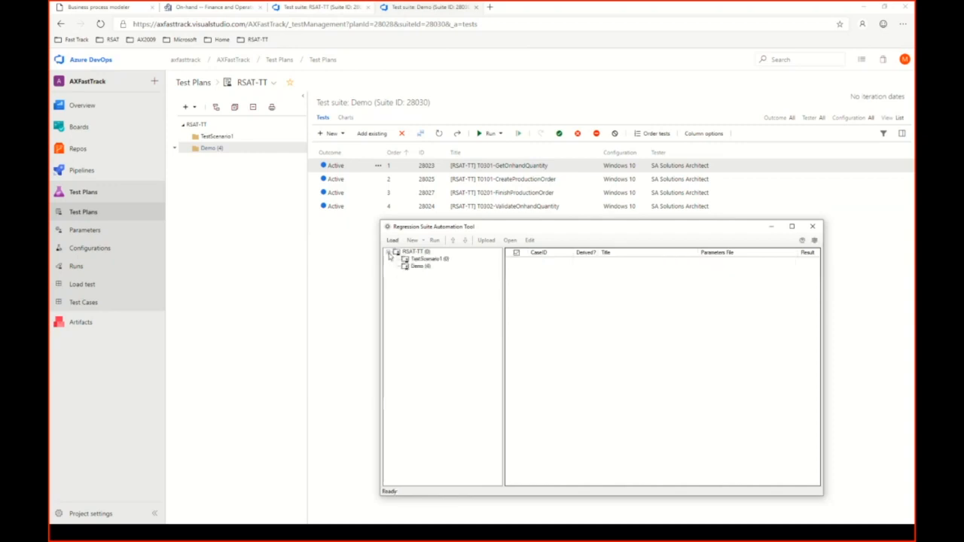
pyautogui.click(426, 268)
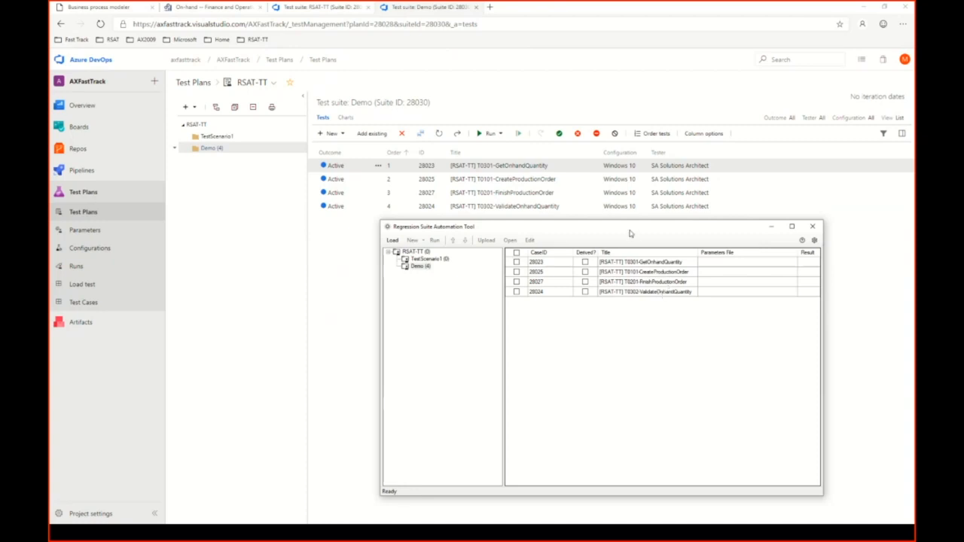
# Generate the test execution and parameter files for all Demo test cases and widen the window to show the full file names.
pyautogui.moveTo(631, 230); pyautogui.dragTo(473, 125)
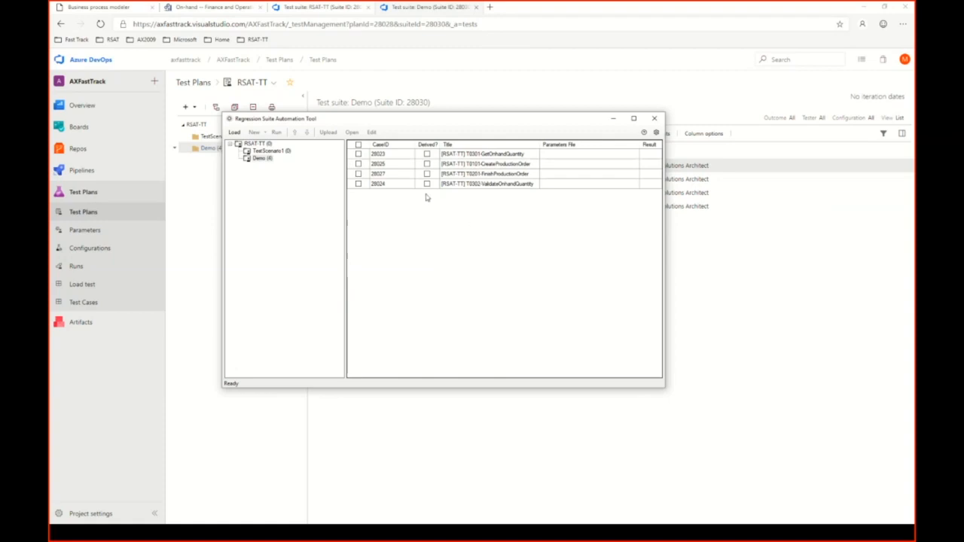
pyautogui.click(359, 145)
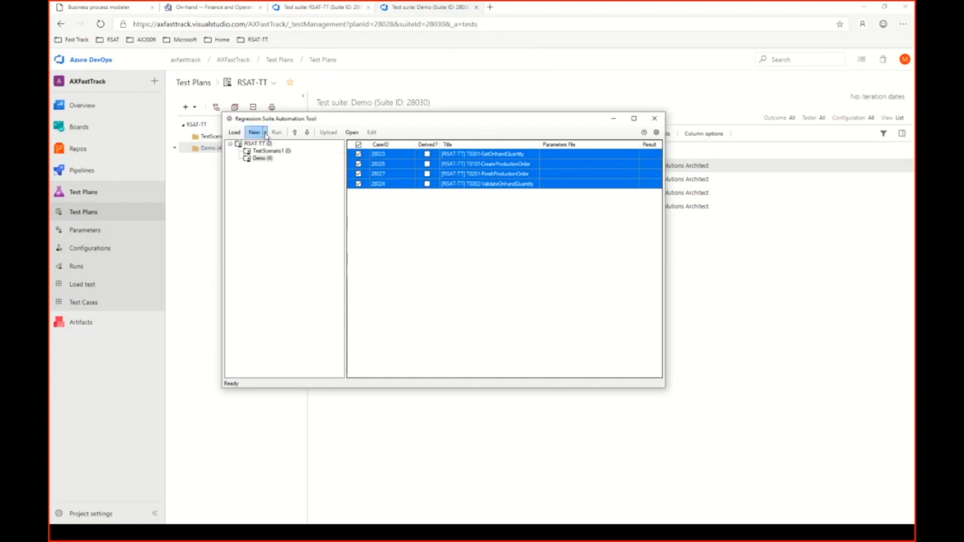
pyautogui.click(263, 133)
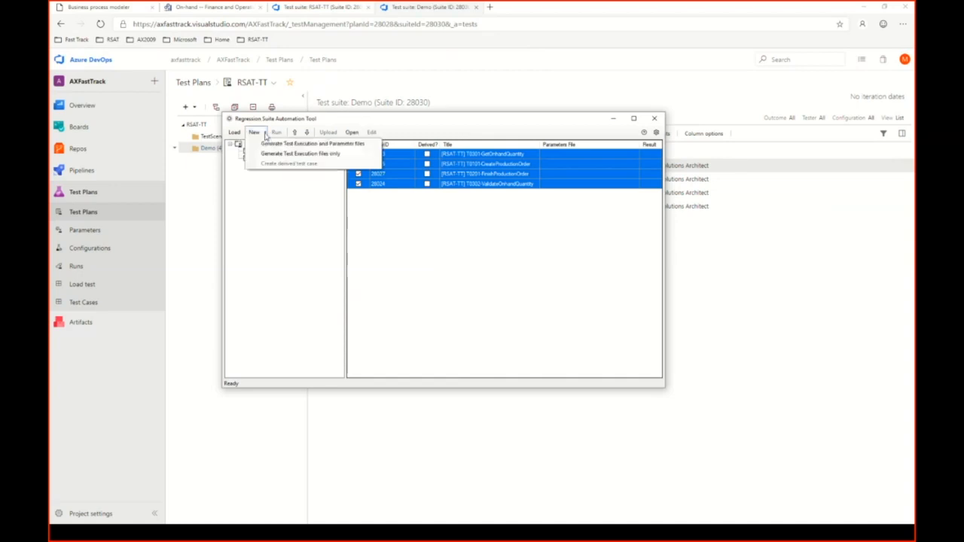
pyautogui.click(294, 144)
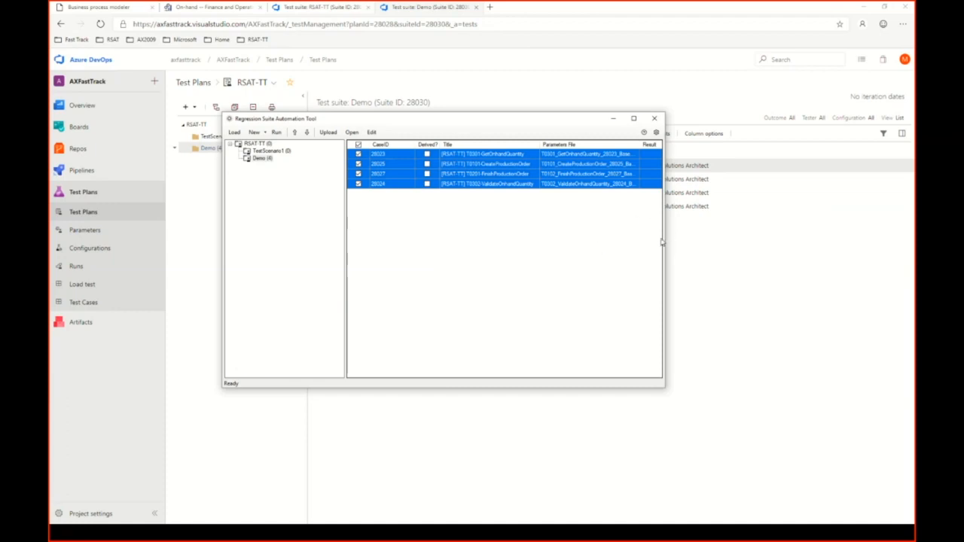
pyautogui.moveTo(665, 238); pyautogui.dragTo(868, 259)
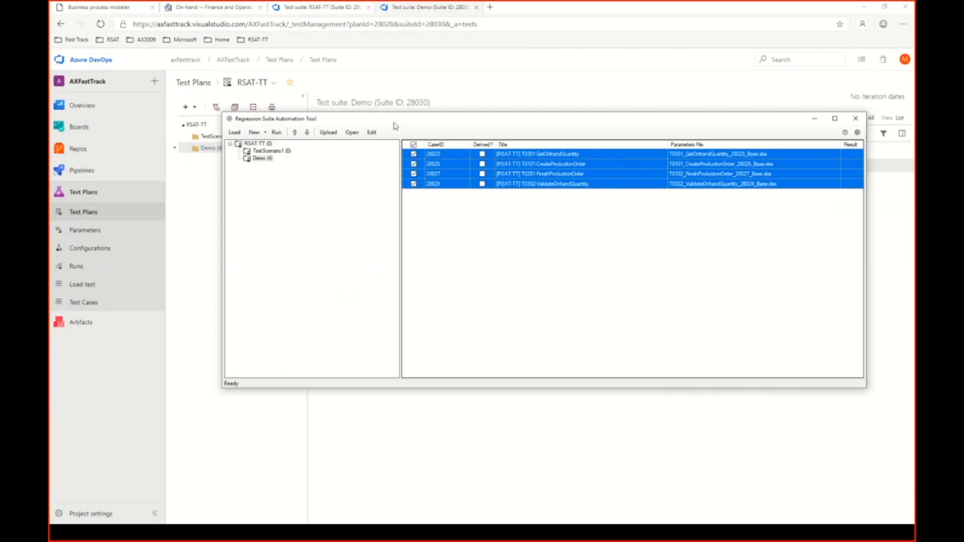
pyautogui.moveTo(396, 123); pyautogui.dragTo(317, 143)
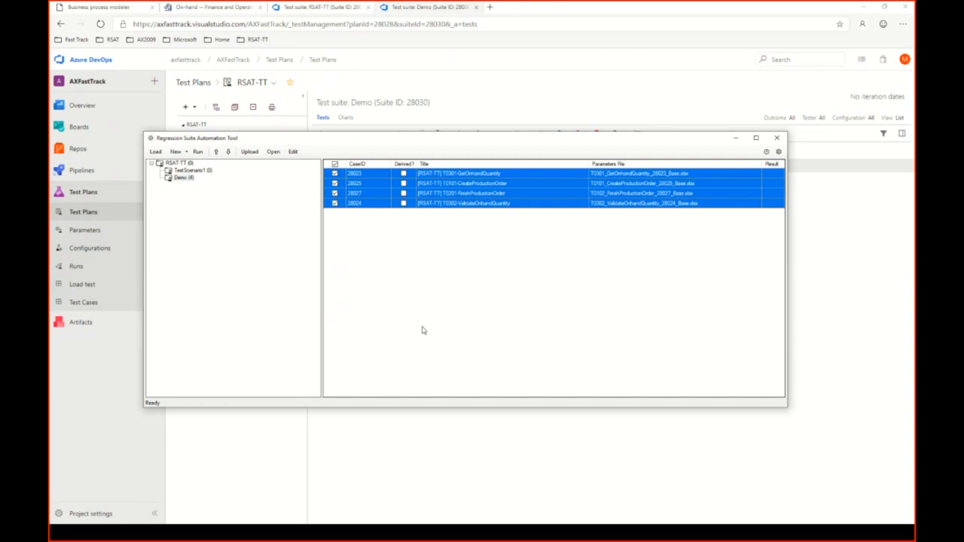
# Leave only T0301-GetOnhandQuantity selected and open its Excel parameter file for editing.
pyautogui.click(334, 183)
pyautogui.click(334, 193)
pyautogui.click(335, 203)
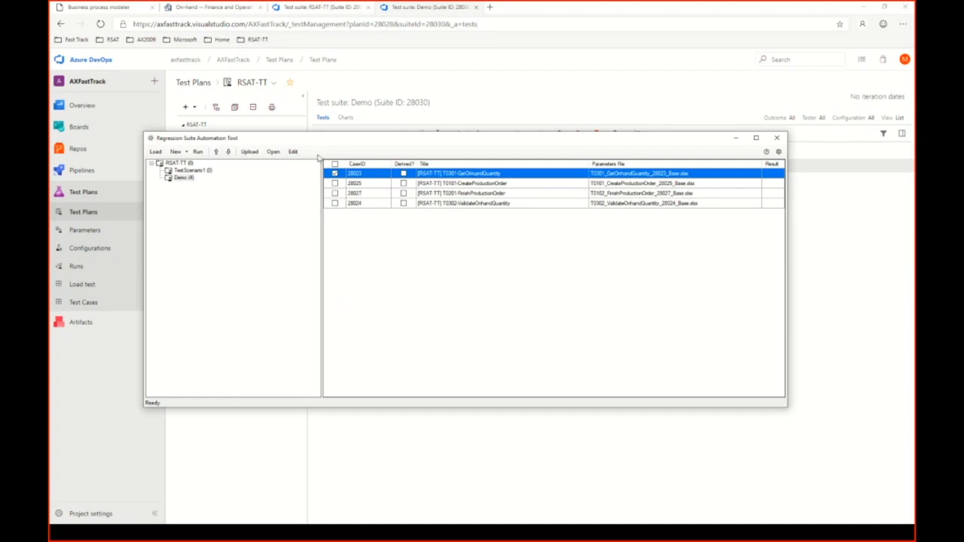
pyautogui.click(294, 151)
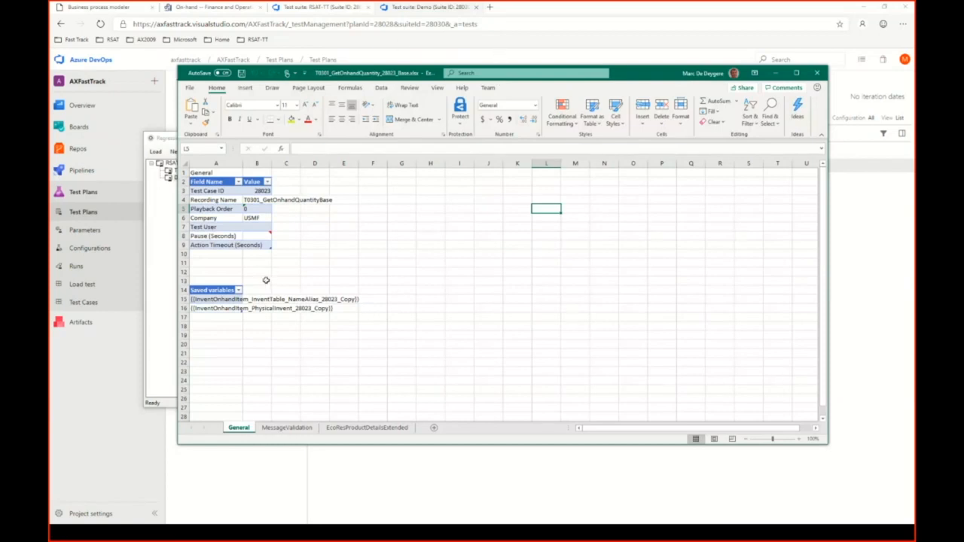
# Try demf as the Company value on the General sheet and restore it to USMF.
pyautogui.click(215, 218)
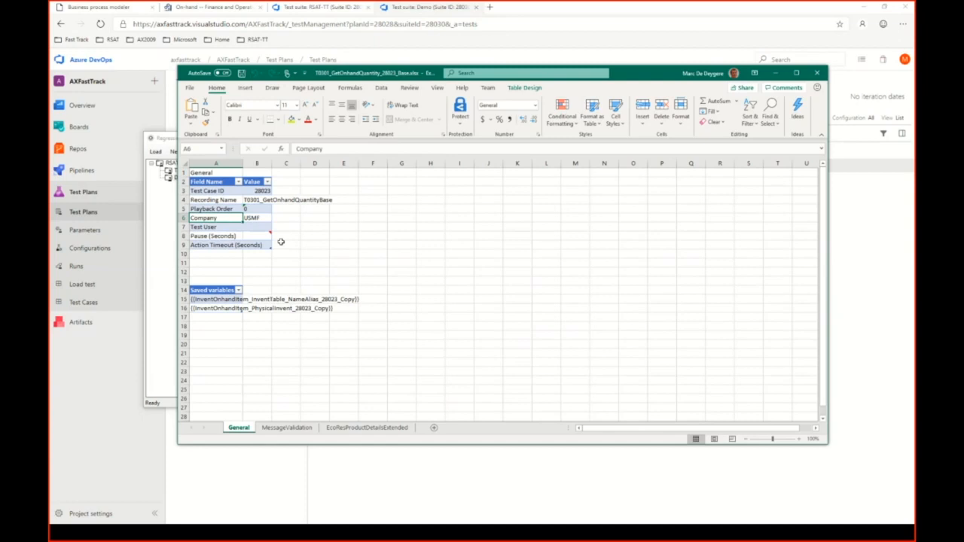
pyautogui.click(265, 219)
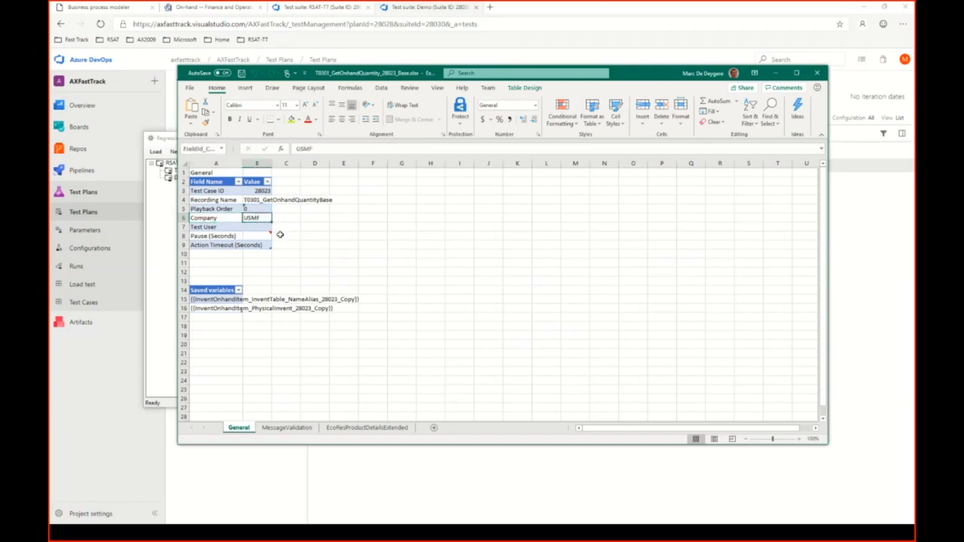
pyautogui.write('demf')
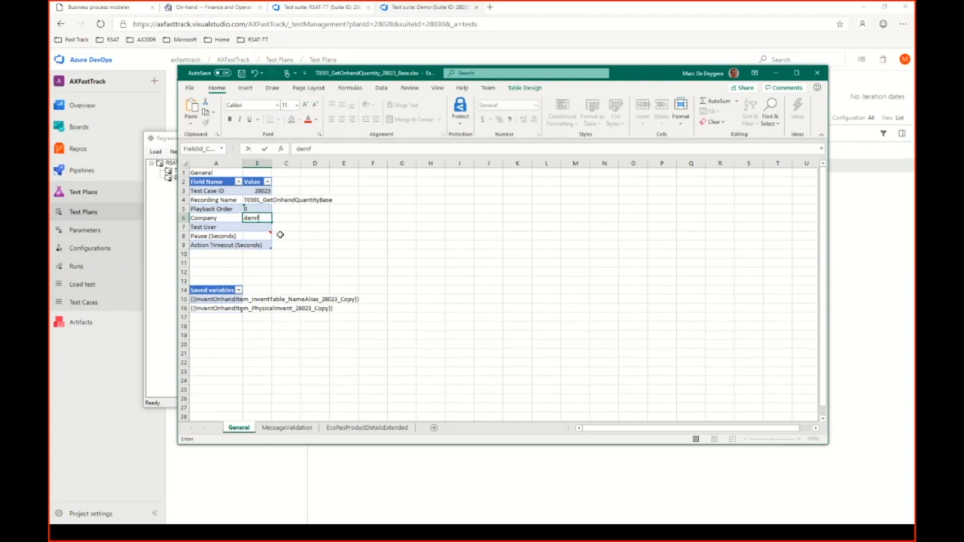
pyautogui.press('BackSpace')
pyautogui.press('BackSpace')
pyautogui.press('BackSpace')
pyautogui.write('DEM')
pyautogui.press('BackSpace')
pyautogui.press('BackSpace')
pyautogui.press('BackSpace')
pyautogui.write('USM')
pyautogui.click(292, 228)
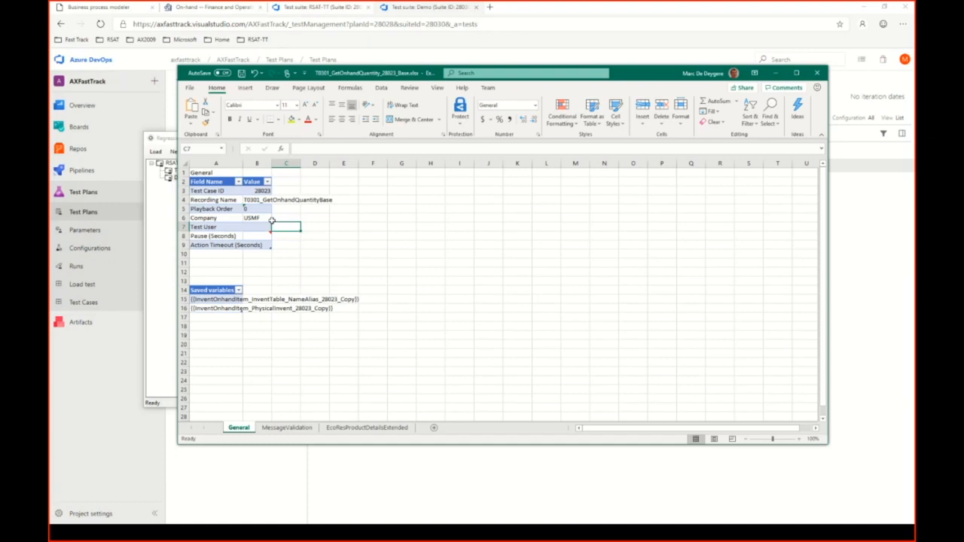
# Enter the test user's e-mail as the Test User value and fit the Value column to its contents.
pyautogui.click(249, 227)
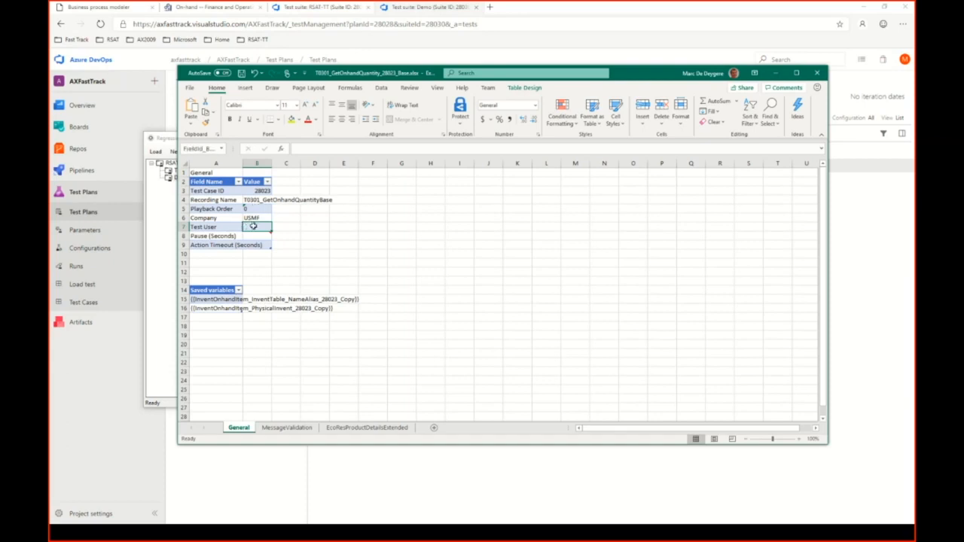
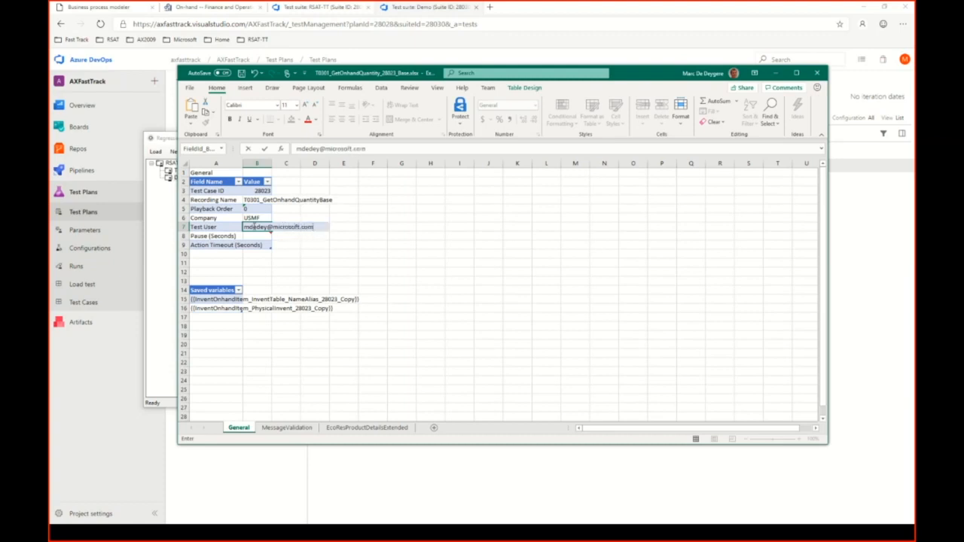
pyautogui.click(257, 163)
pyautogui.doubleClick(271, 163)
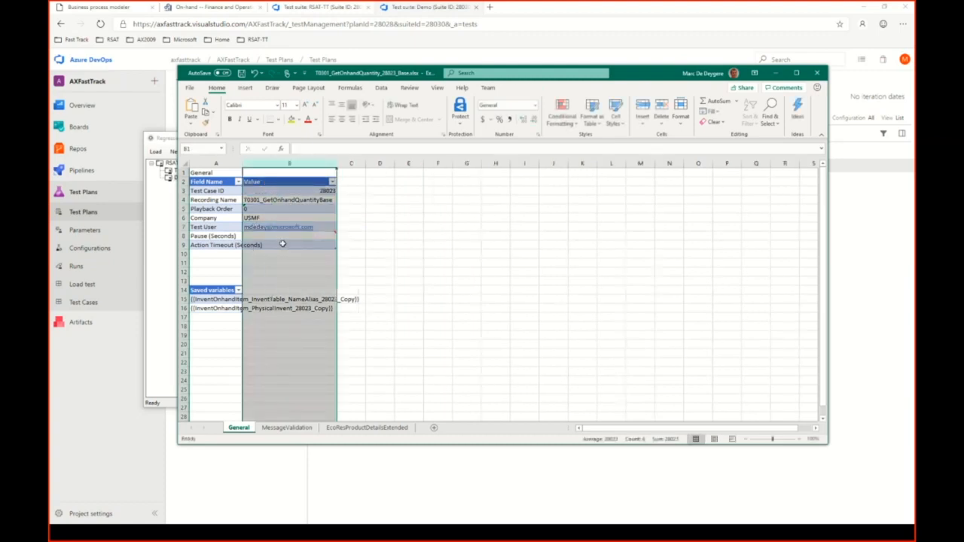
pyautogui.click(283, 243)
# Clear the Test User value and check the note attached to the Pause (Seconds) value.
pyautogui.click(325, 226)
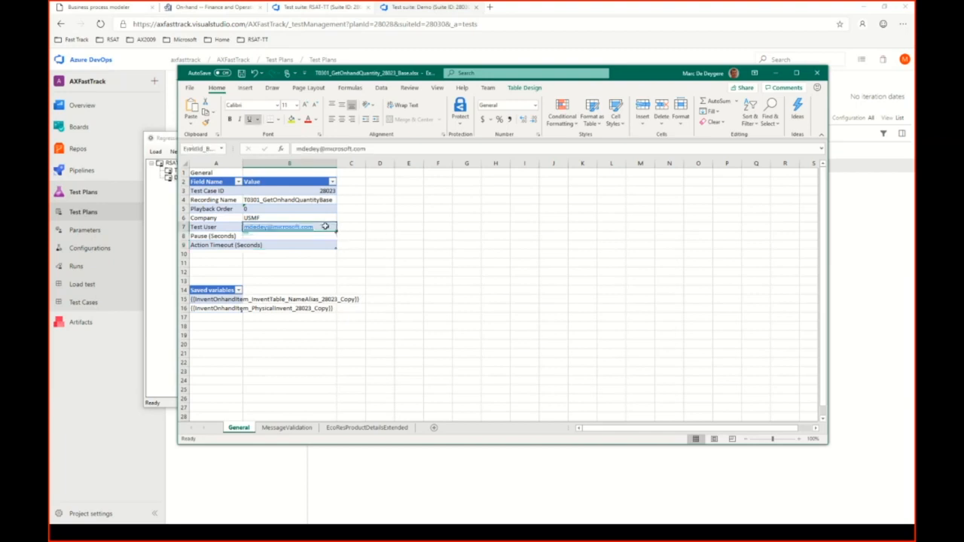
pyautogui.press('Delete')
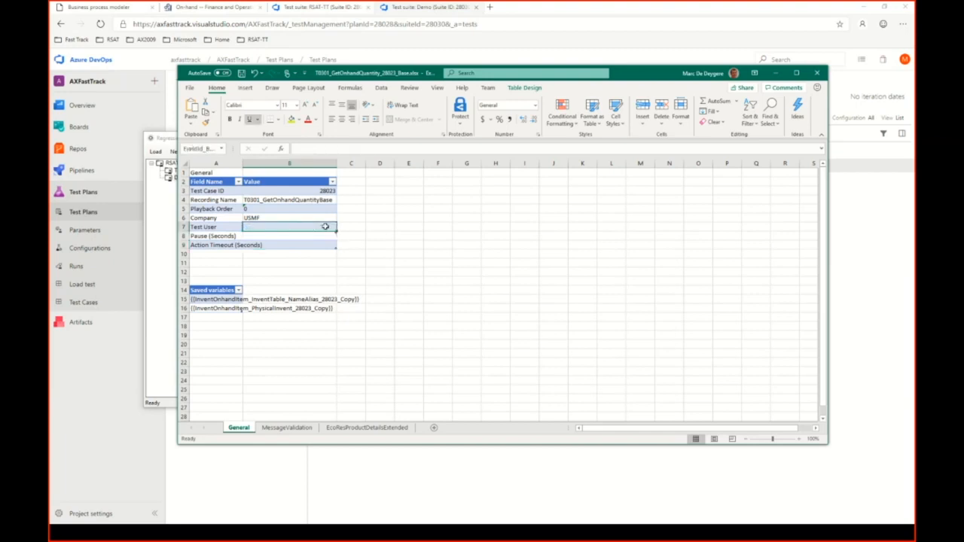
pyautogui.click(327, 235)
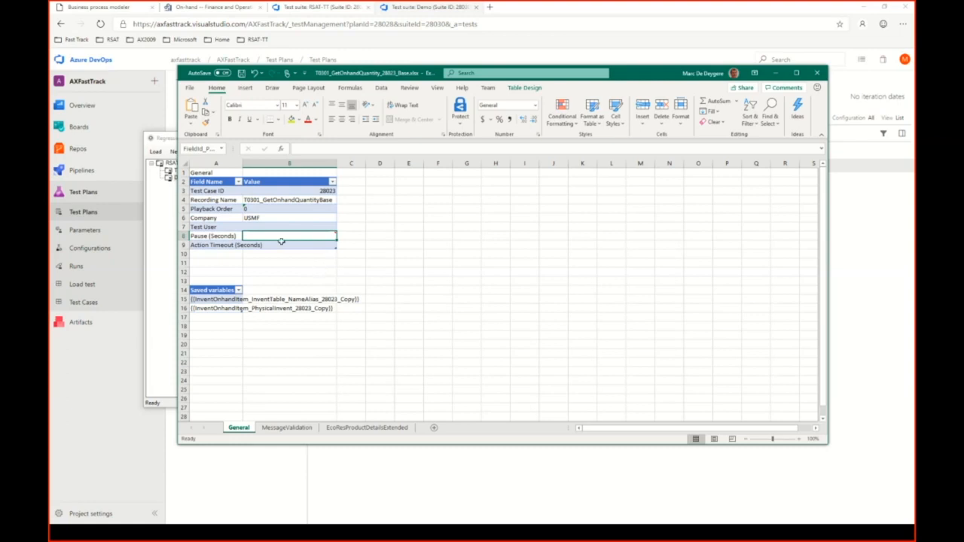
pyautogui.moveTo(275, 238)
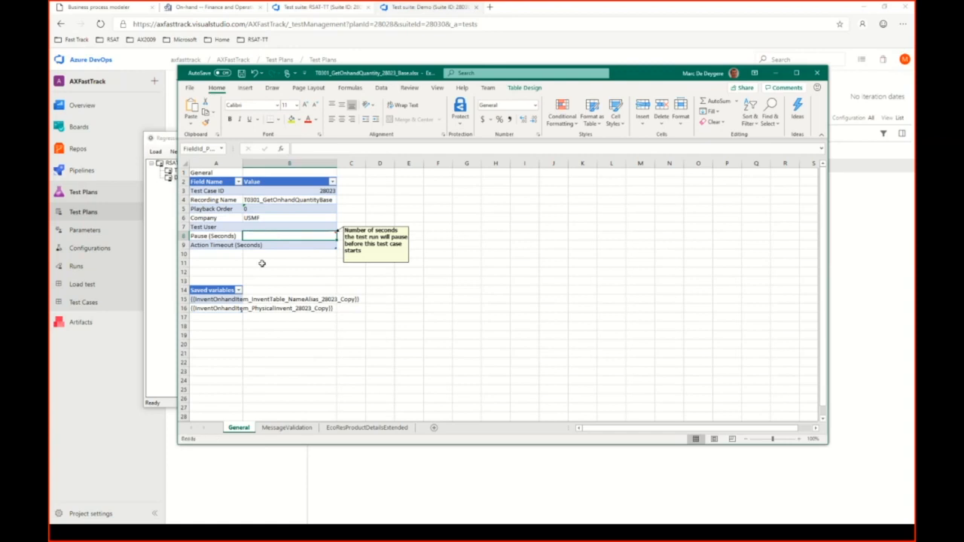
# Widen the Field Name column to fit the Action Timeout (Seconds) label and select that field's value cell.
pyautogui.click(262, 264)
pyautogui.moveTo(242, 163); pyautogui.dragTo(256, 163)
pyautogui.click(278, 246)
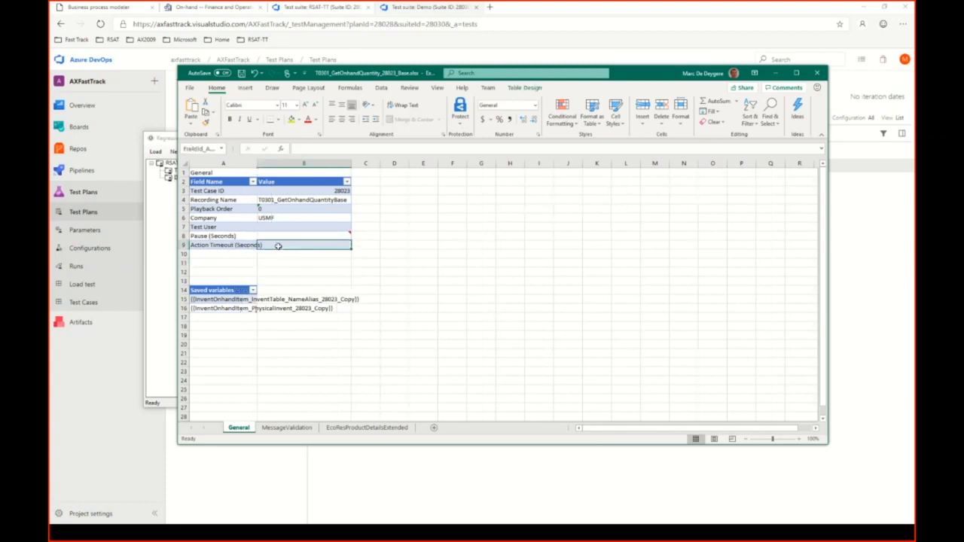
pyautogui.moveTo(256, 163); pyautogui.dragTo(284, 165)
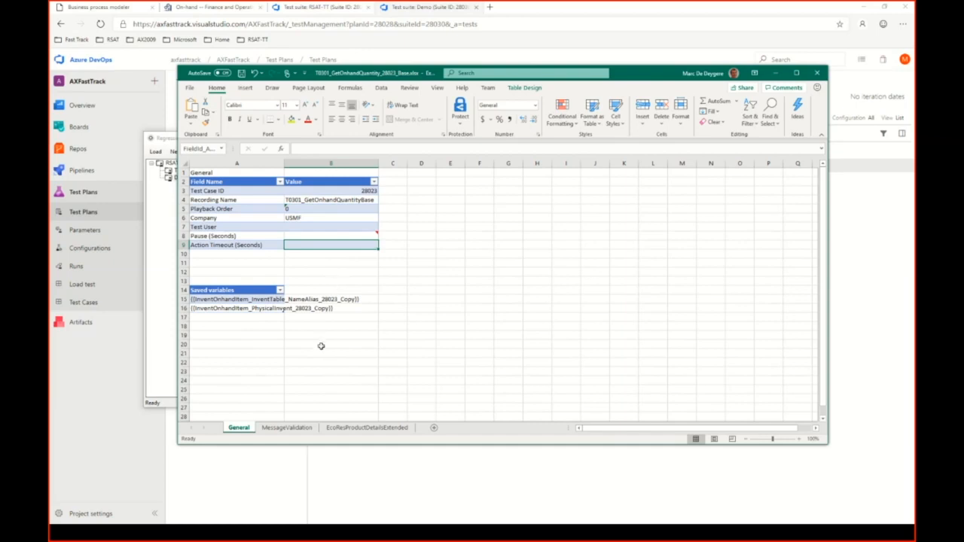
# Inspect the InventTable_NameAlias and PhysicalInvent entries in the Saved variables table and select both.
pyautogui.click(251, 300)
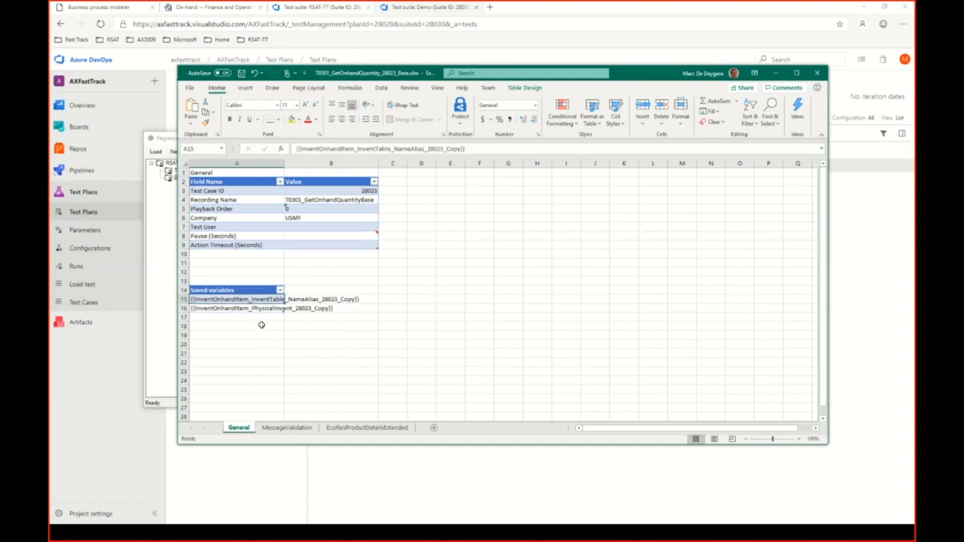
pyautogui.click(298, 300)
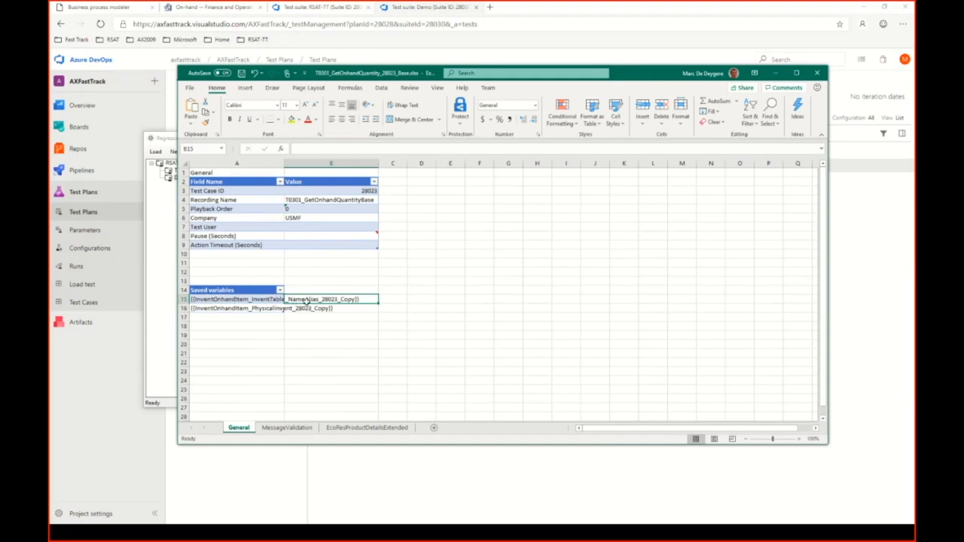
pyautogui.click(249, 309)
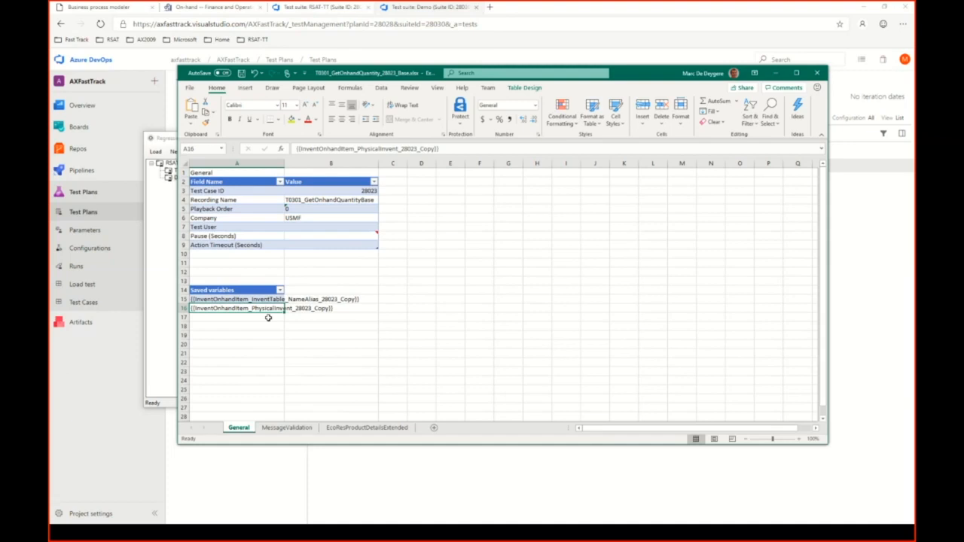
pyautogui.click(332, 299)
pyautogui.moveTo(270, 300); pyautogui.dragTo(265, 309)
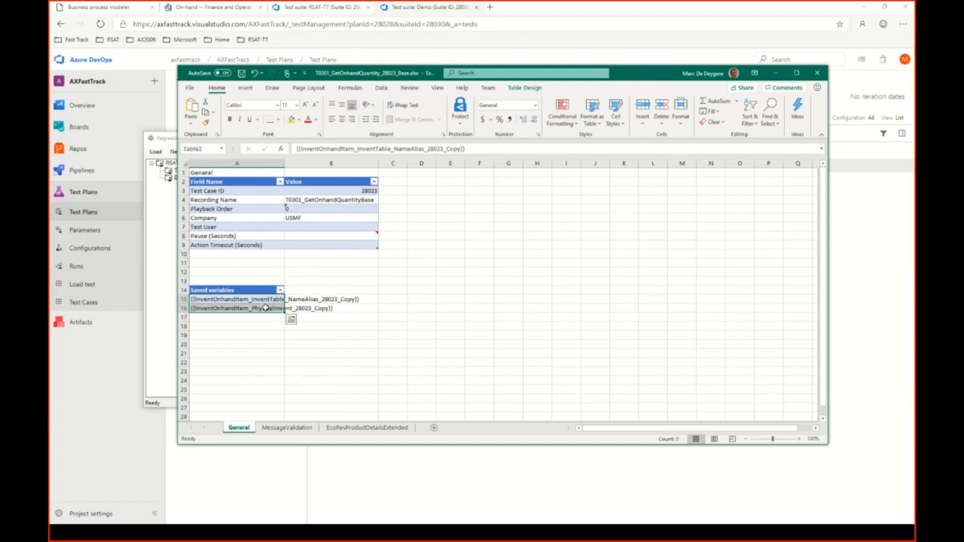
# Check the InventTable_NameAlias saved variable, the EcoResProductDetailsExtended sheet, and the empty Messages entry on the MessageValidation sheet.
pyautogui.click(302, 308)
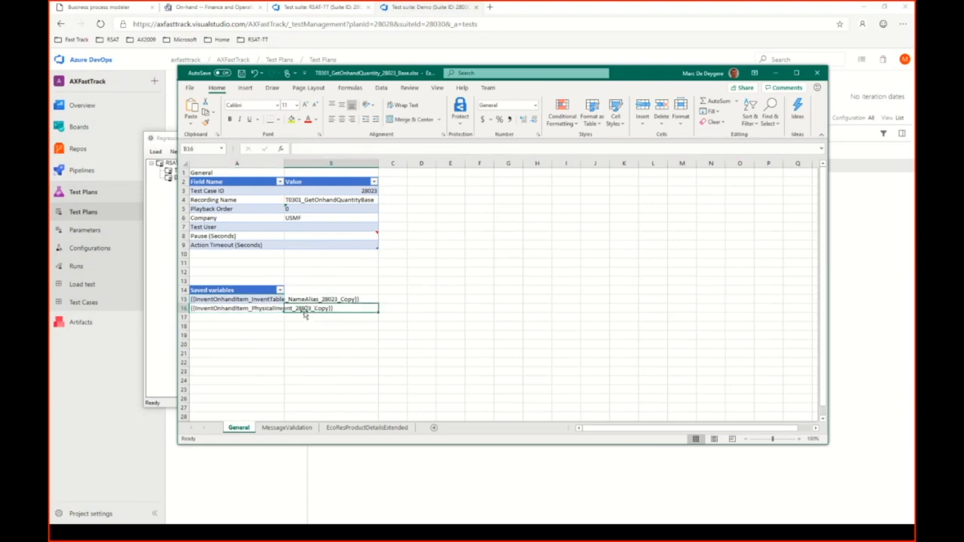
pyautogui.click(239, 301)
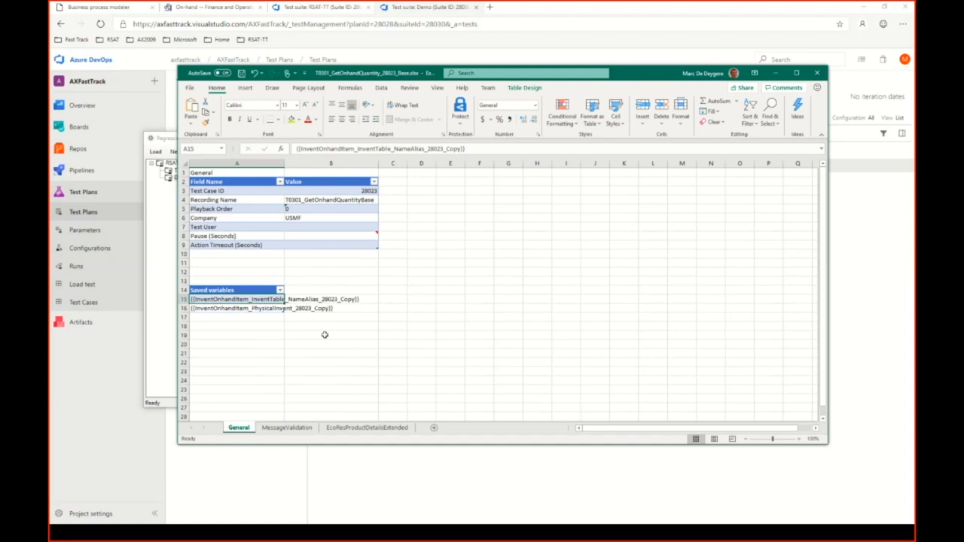
pyautogui.click(361, 428)
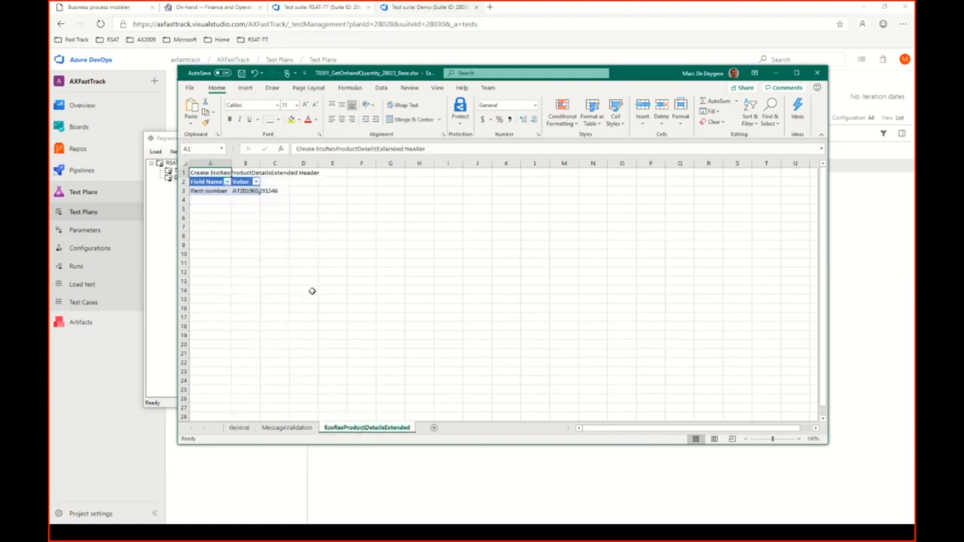
pyautogui.click(290, 428)
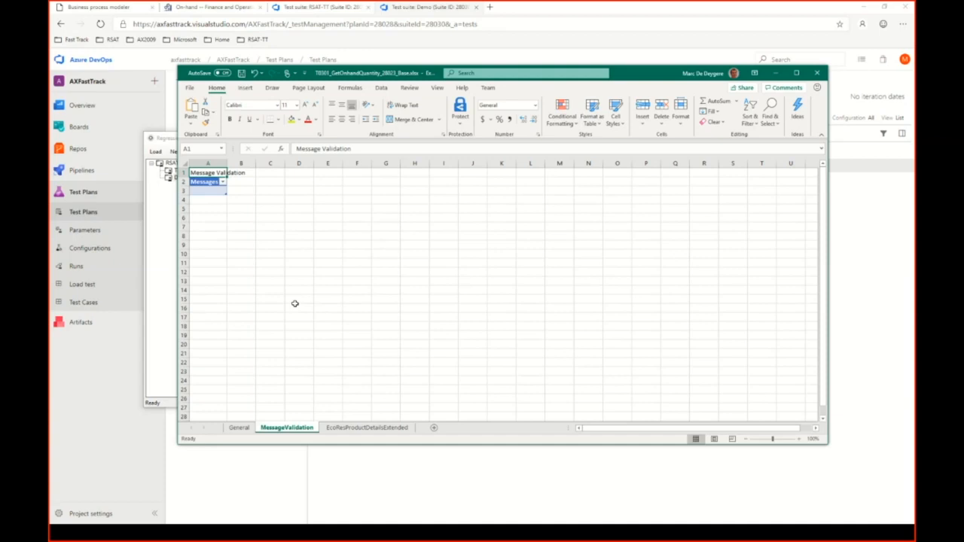
pyautogui.click(204, 191)
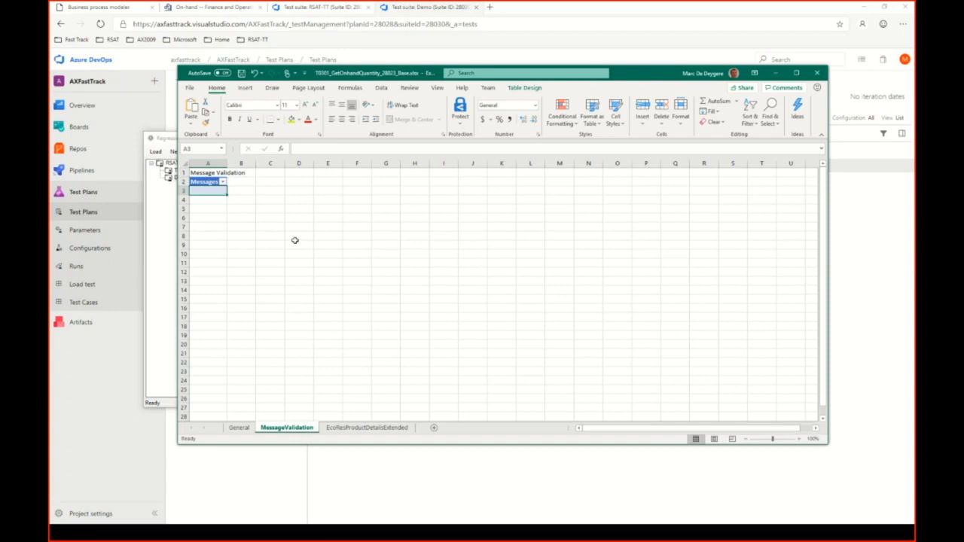
# Widen the Field Name and Value columns on the EcoResProductDetailsExtended sheet and select the Item number value.
pyautogui.click(366, 428)
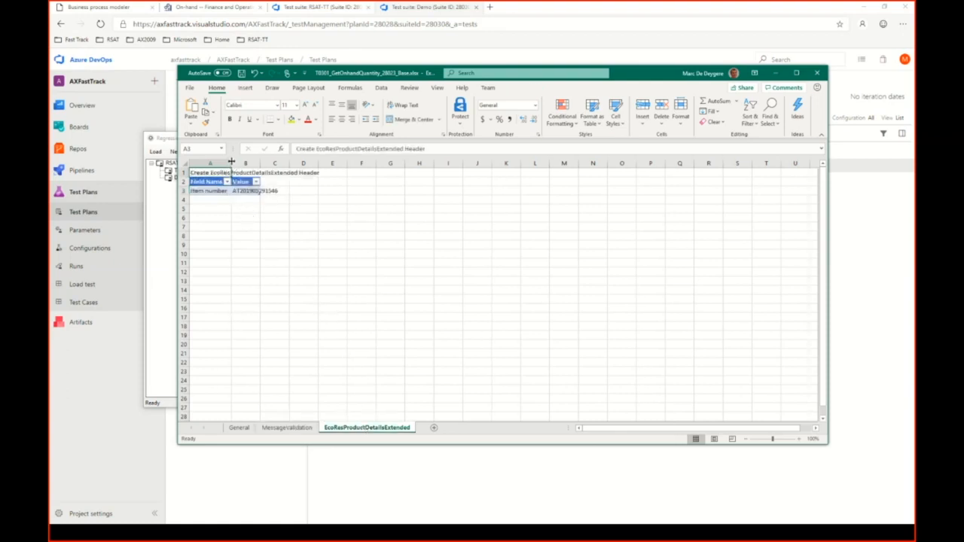
pyautogui.moveTo(231, 162); pyautogui.dragTo(281, 162)
pyautogui.click(248, 232)
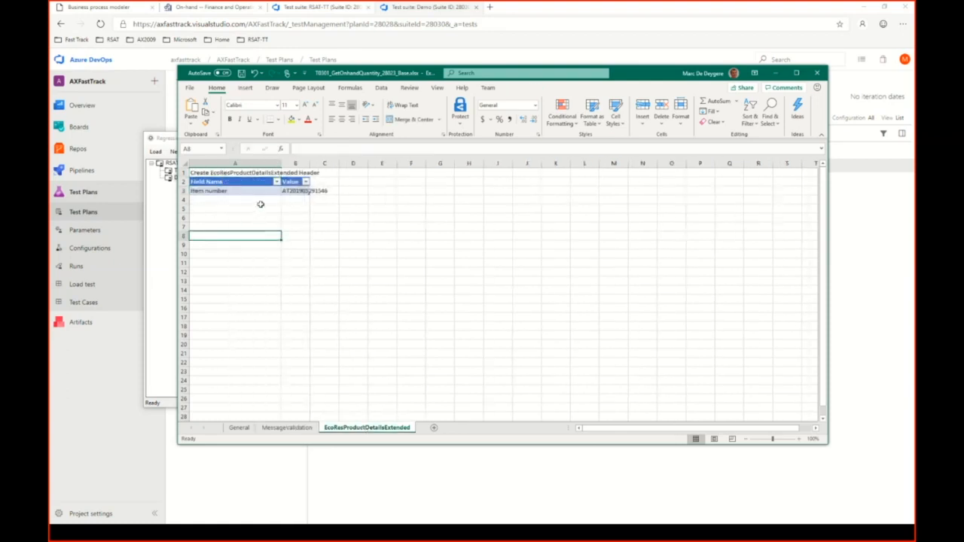
pyautogui.click(297, 192)
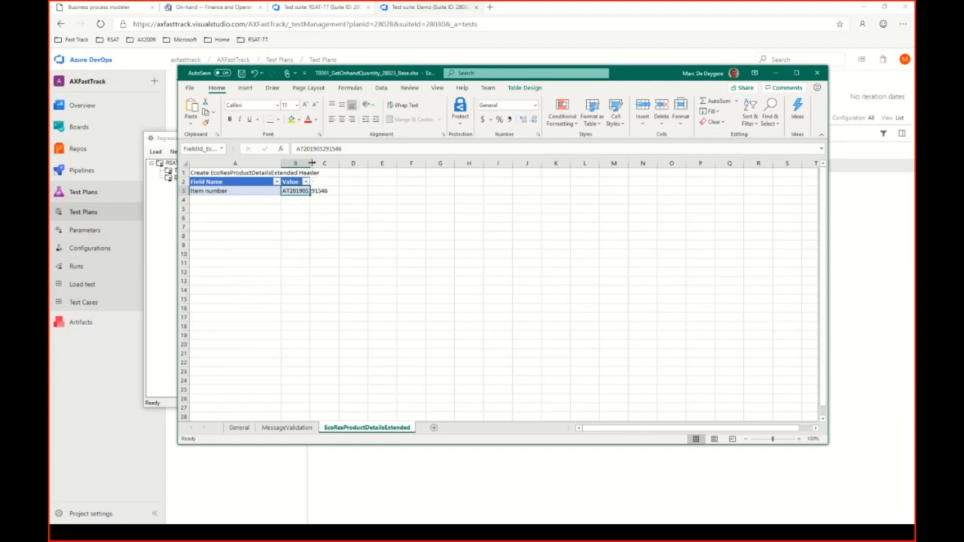
pyautogui.moveTo(312, 163); pyautogui.dragTo(362, 163)
pyautogui.click(334, 207)
pyautogui.click(330, 193)
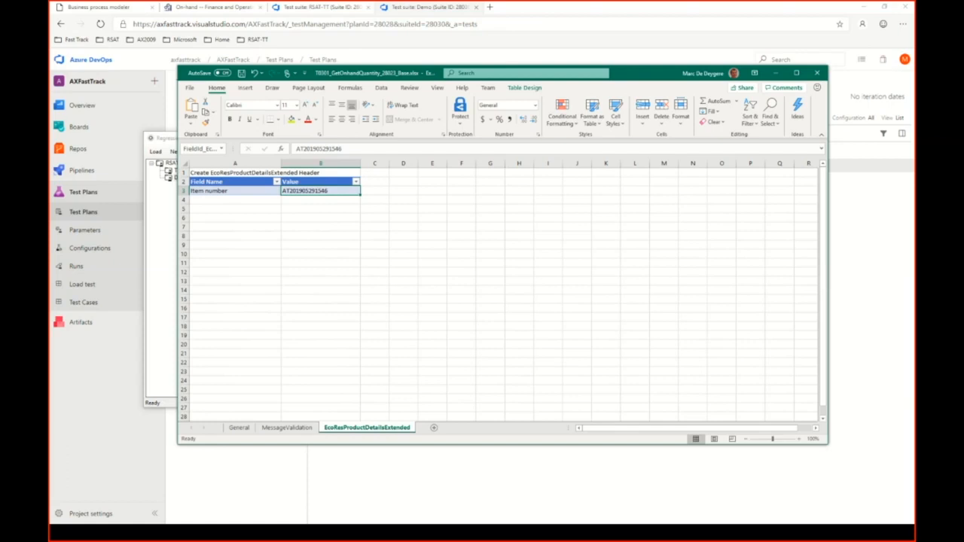
# Paste the copied item number as the Item number value, save the workbook, and close it from the General sheet.
pyautogui.hotkey('alt', 'Tab')
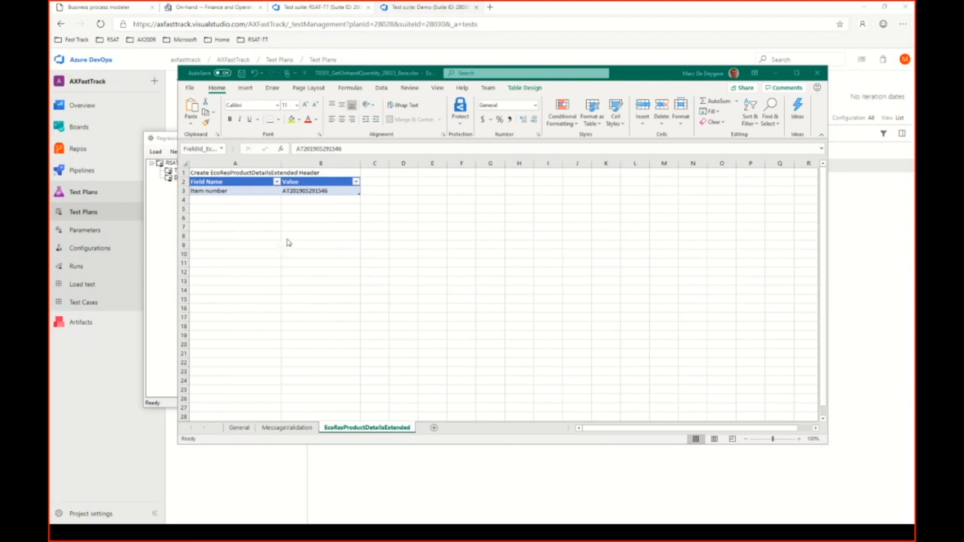
pyautogui.click(307, 192)
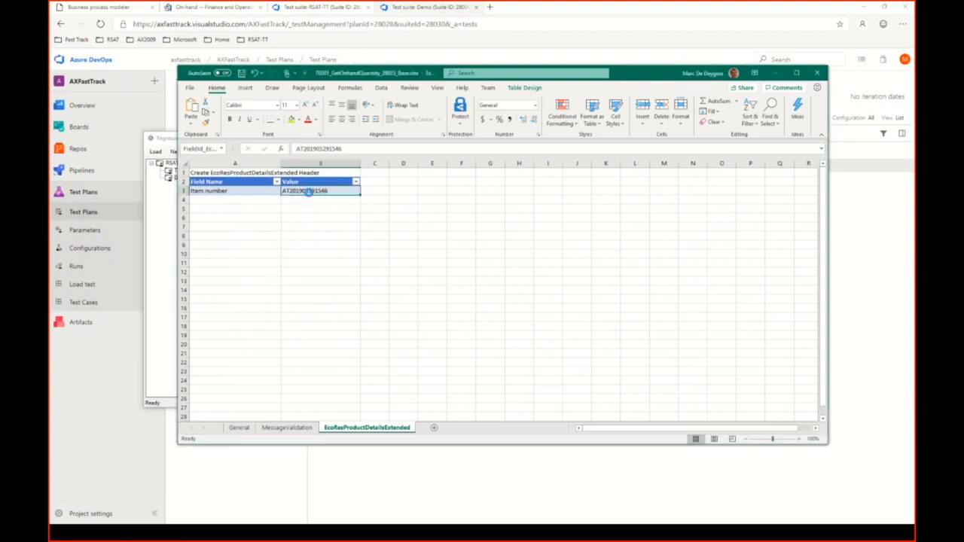
pyautogui.hotkey('ctrl', 'v')
pyautogui.hotkey('ctrl', 's')
pyautogui.click(247, 431)
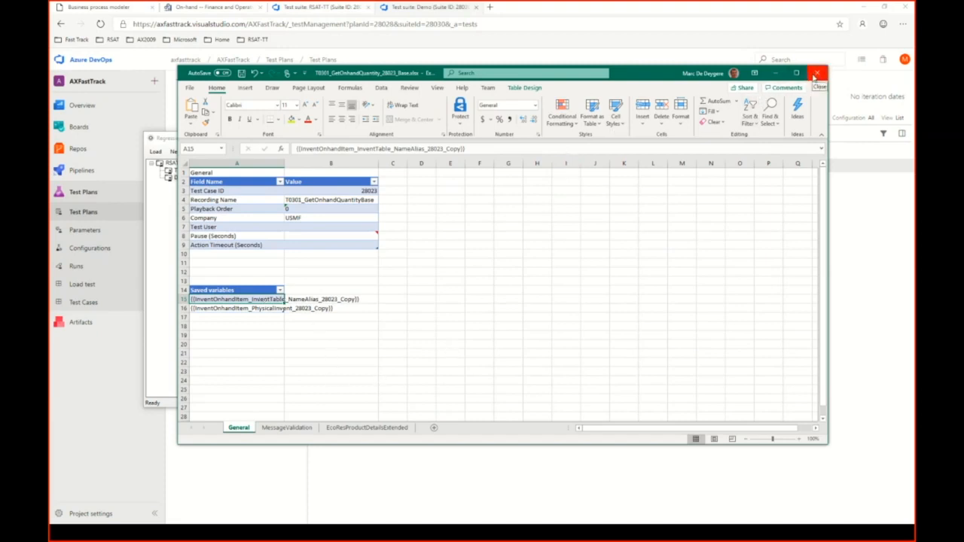
pyautogui.click(817, 74)
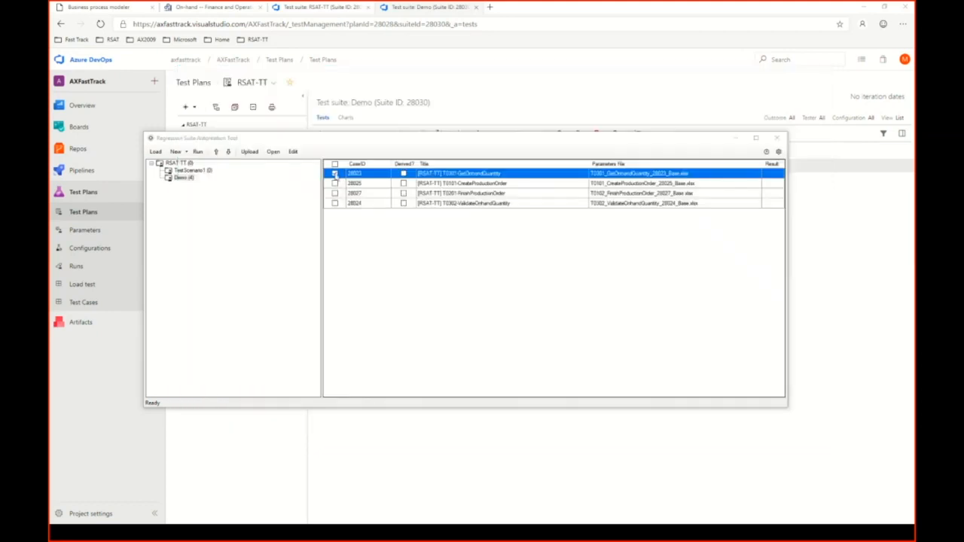
# In the Regression Suite Automation Tool, open test case 28025's parameters file for editing and select the Item number value on the ProdTableCreate sheet.
pyautogui.click(335, 183)
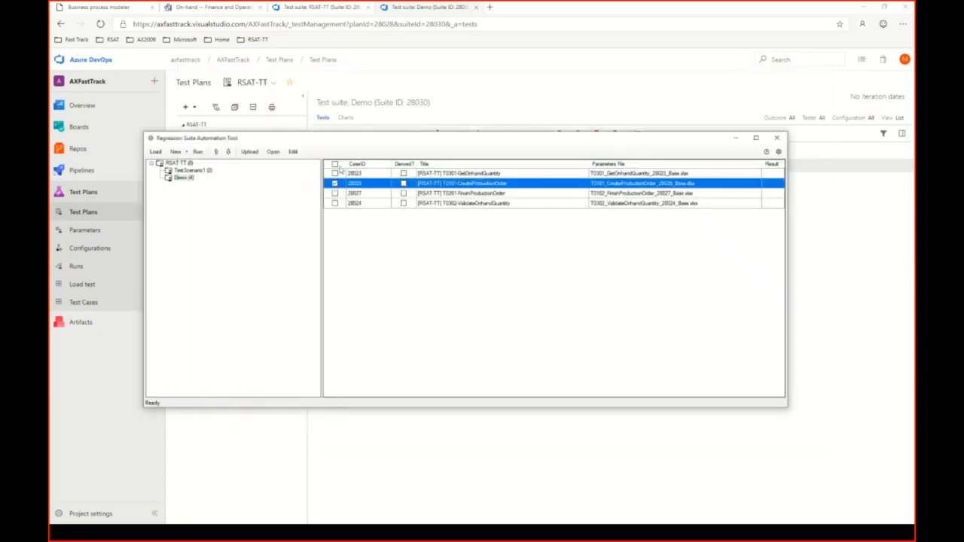
pyautogui.click(293, 151)
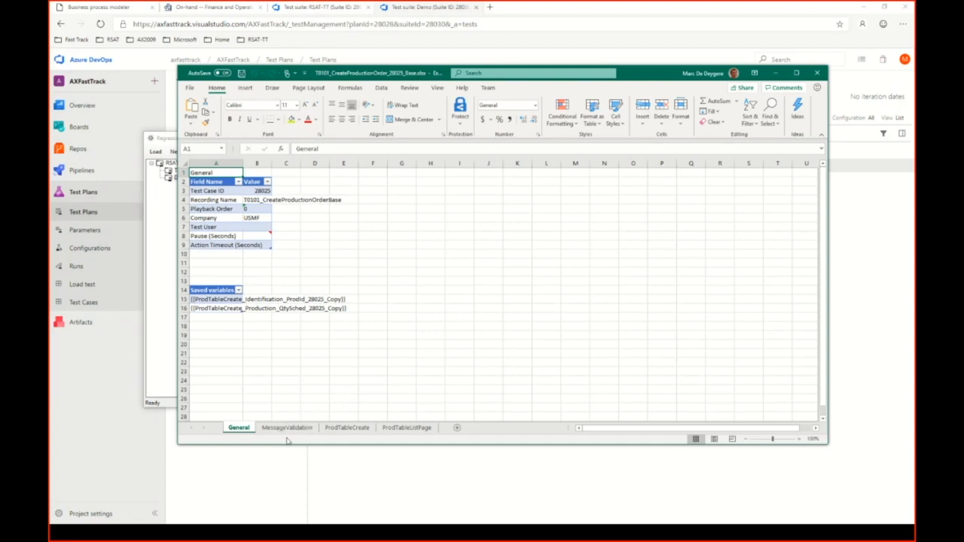
pyautogui.click(348, 428)
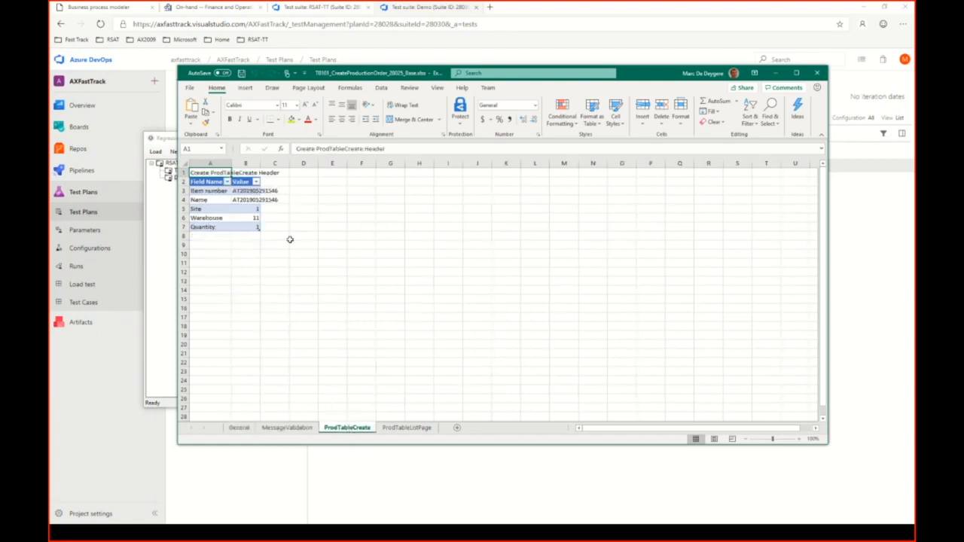
pyautogui.click(255, 192)
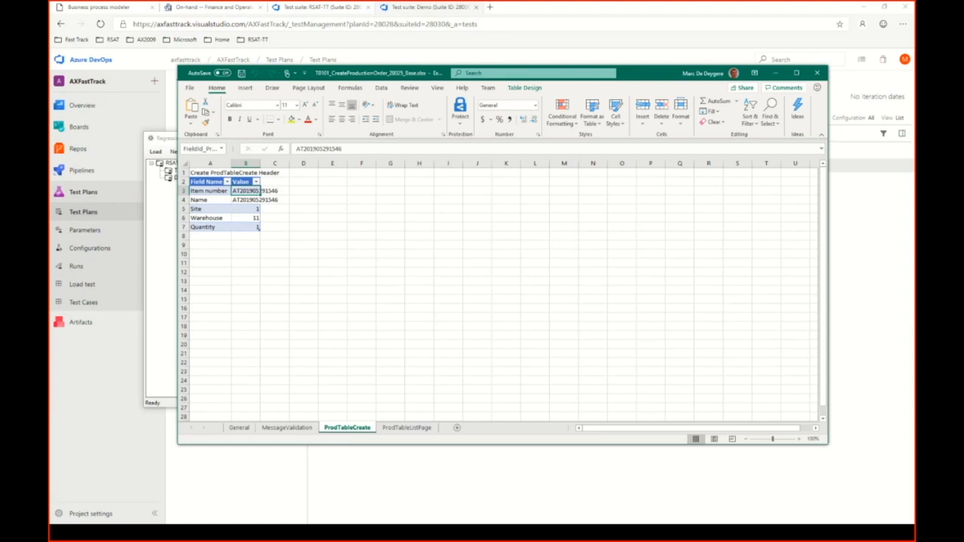
# Set the Item number value to {{InventOnhandItem_InventTable_NameAlias_28023_Copy}} and fit the Value column to its contents.
pyautogui.hotkey('alt', 'Tab')
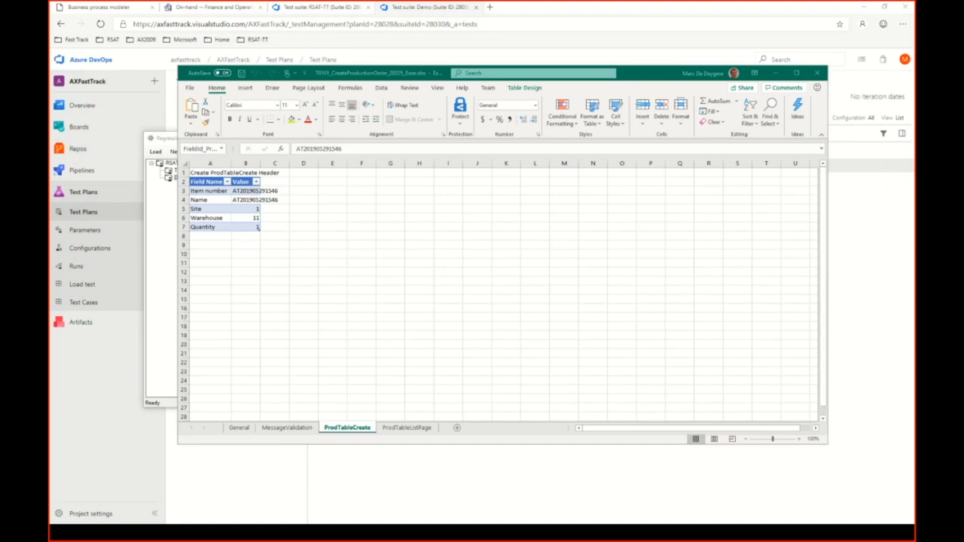
pyautogui.click(254, 192)
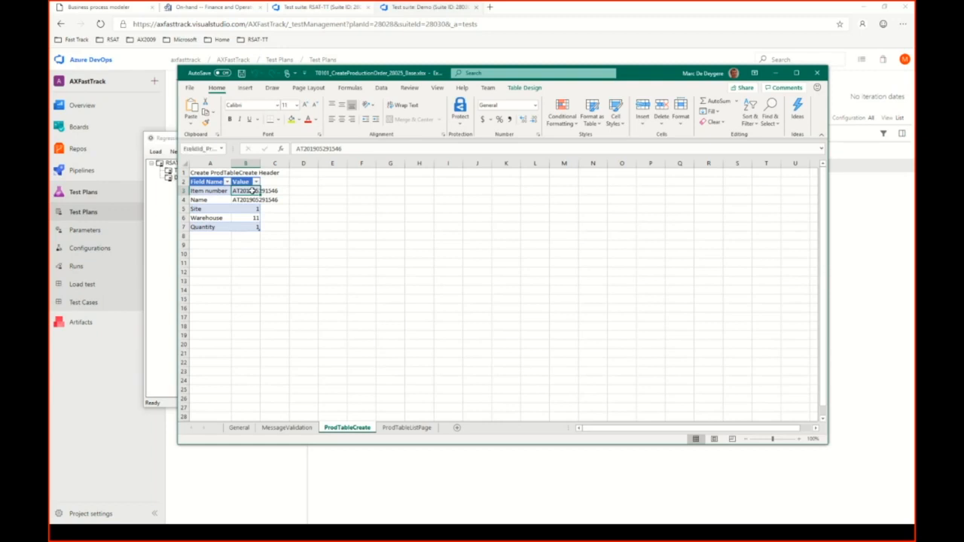
pyautogui.write('{{InventOnhandItem_InventTable_NameAlias_28023_Copy}}')
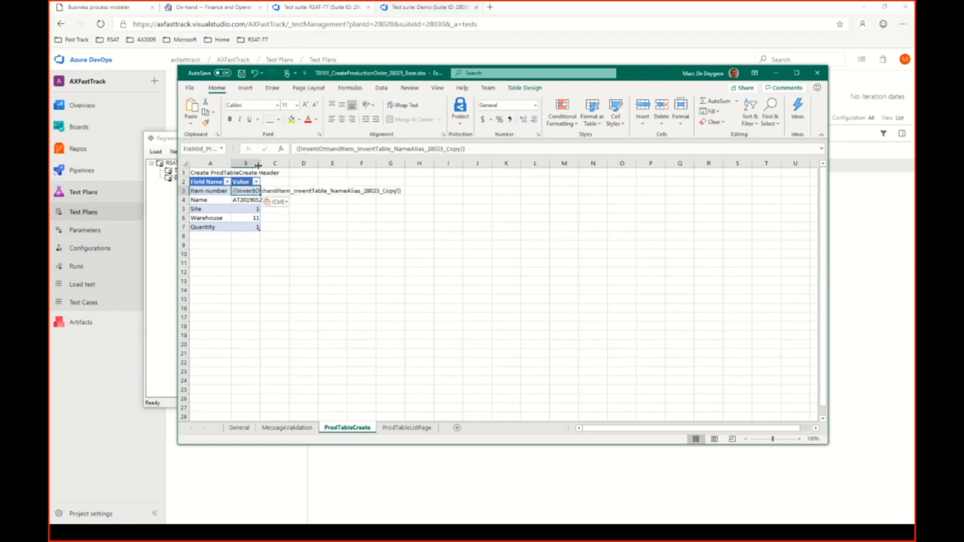
pyautogui.doubleClick(260, 163)
pyautogui.click(264, 253)
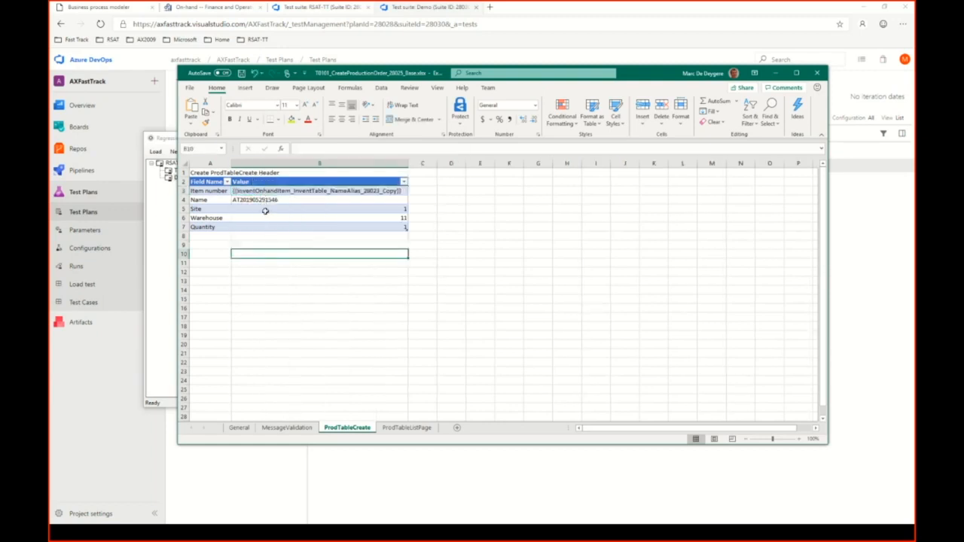
# Set the Name value to {{InventOnhandItem_InventTable_NameAlias_28023_Copy}} and save the workbook.
pyautogui.click(264, 201)
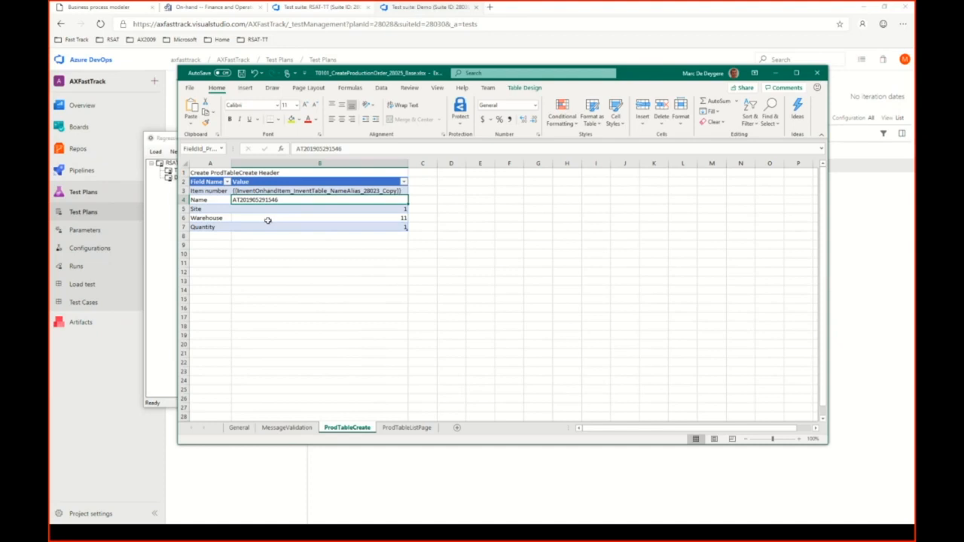
pyautogui.write('{{InventOnhandItem_InventTable_NameAlias_28023_Copy}}')
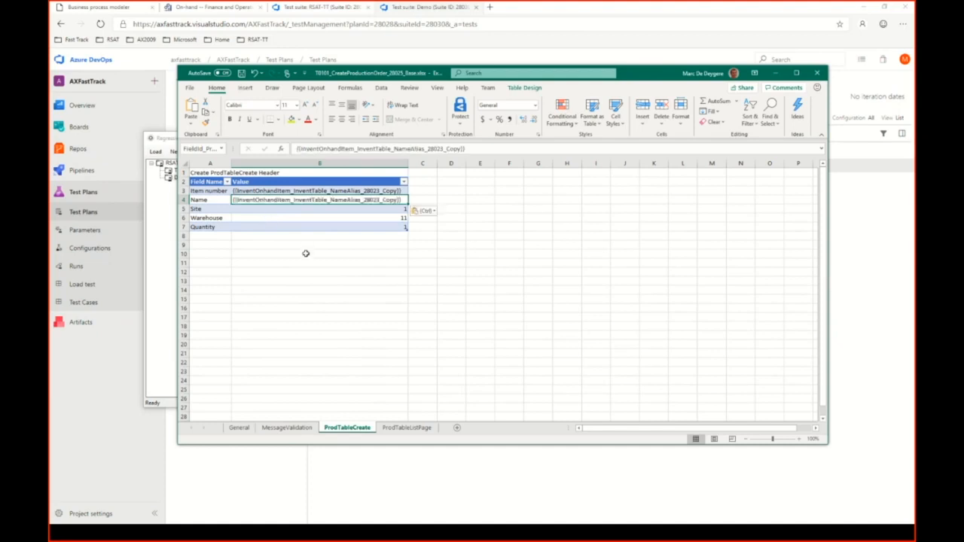
pyautogui.hotkey('ctrl', 's')
# Inspect the Identification_ProdId and Production_QtySched saved variables on the General sheet and select the ProdId entry.
pyautogui.click(239, 428)
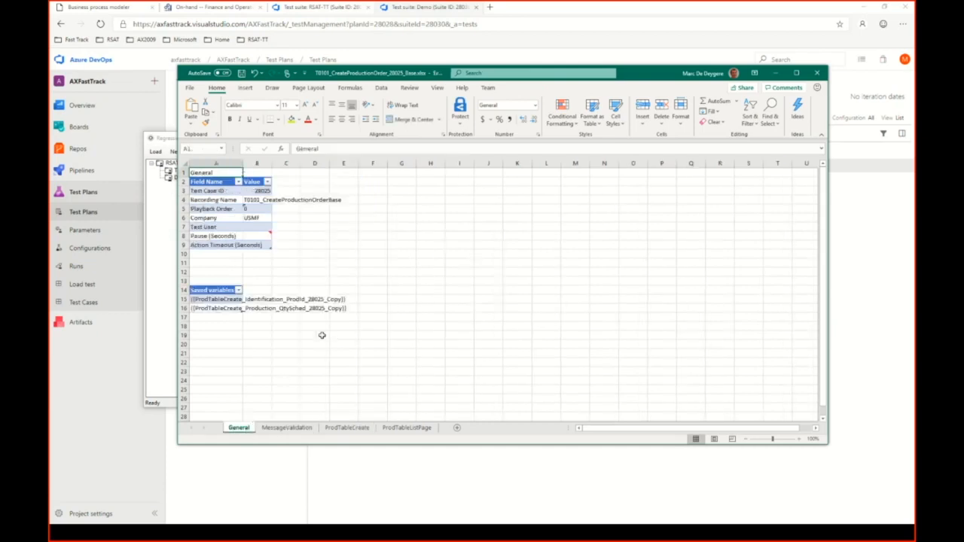
pyautogui.click(235, 326)
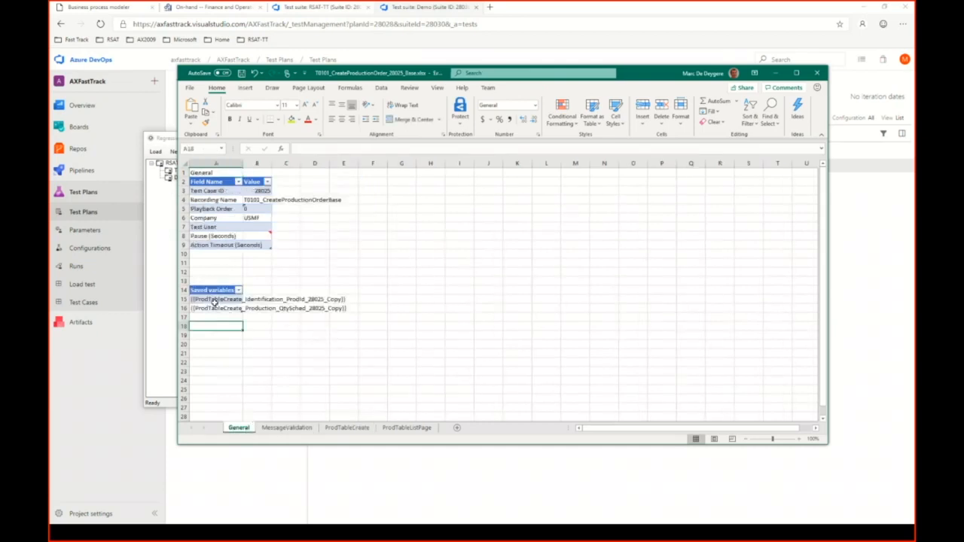
pyautogui.click(216, 300)
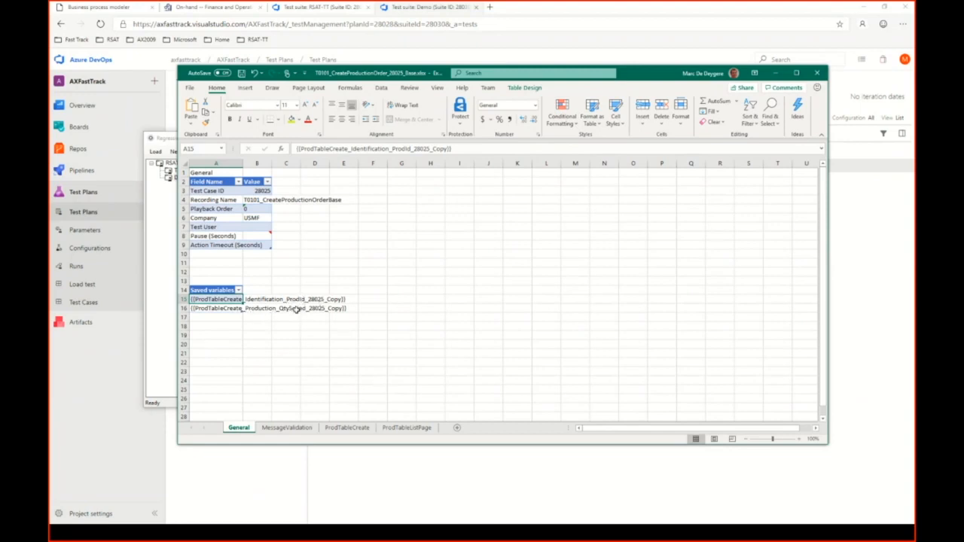
pyautogui.click(224, 309)
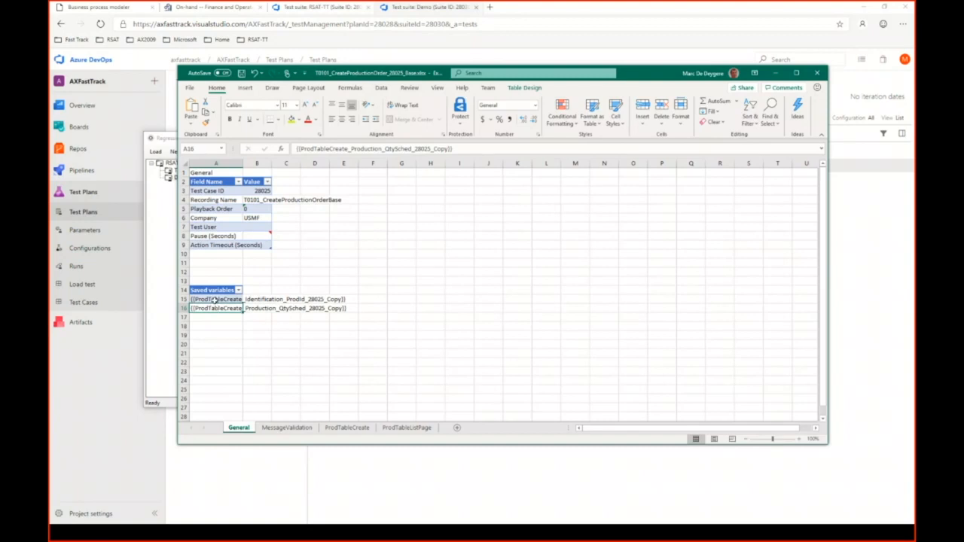
pyautogui.moveTo(216, 300); pyautogui.dragTo(217, 308)
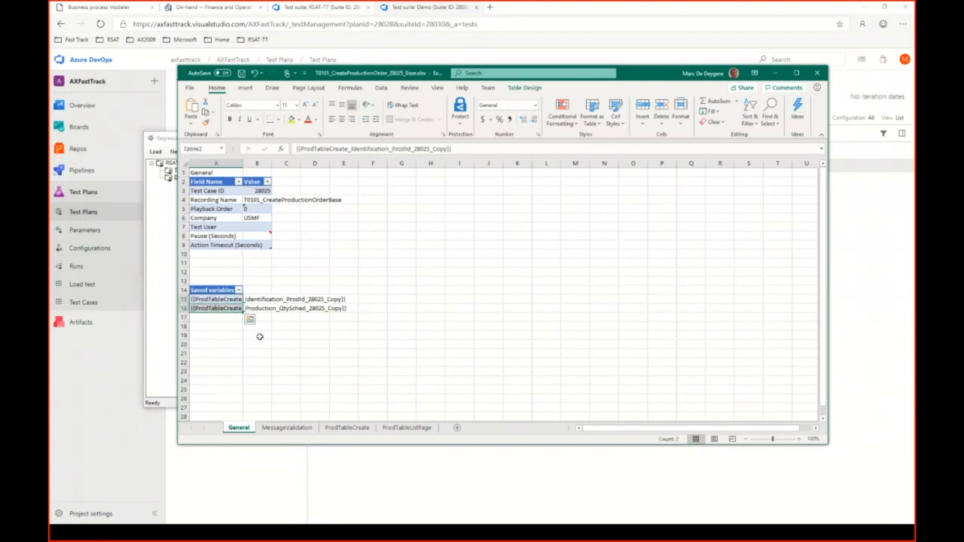
pyautogui.click(235, 300)
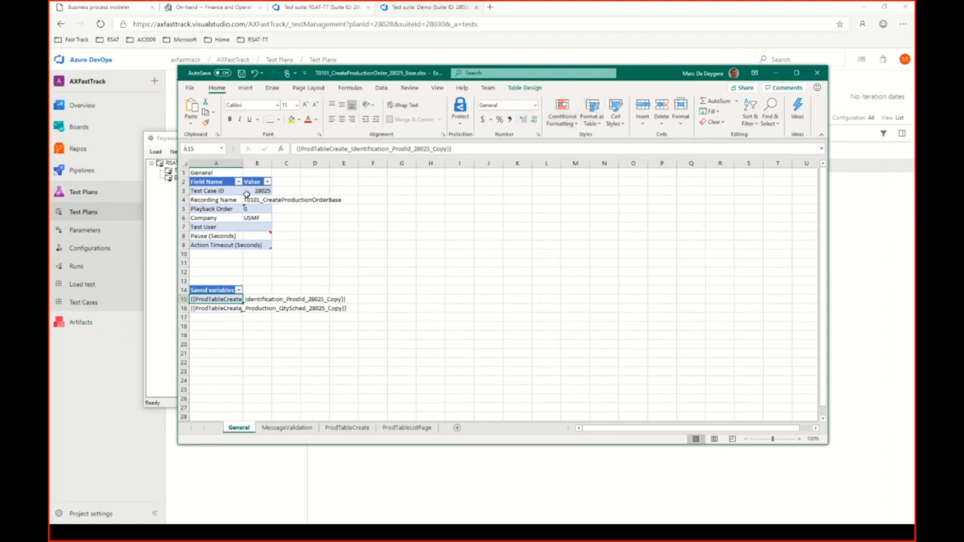
# Minimize the workbook, open test case 28027's parameters file from the Regression Suite Automation Tool, and widen the Value column on its ProdTableListPage sheet.
pyautogui.click(775, 74)
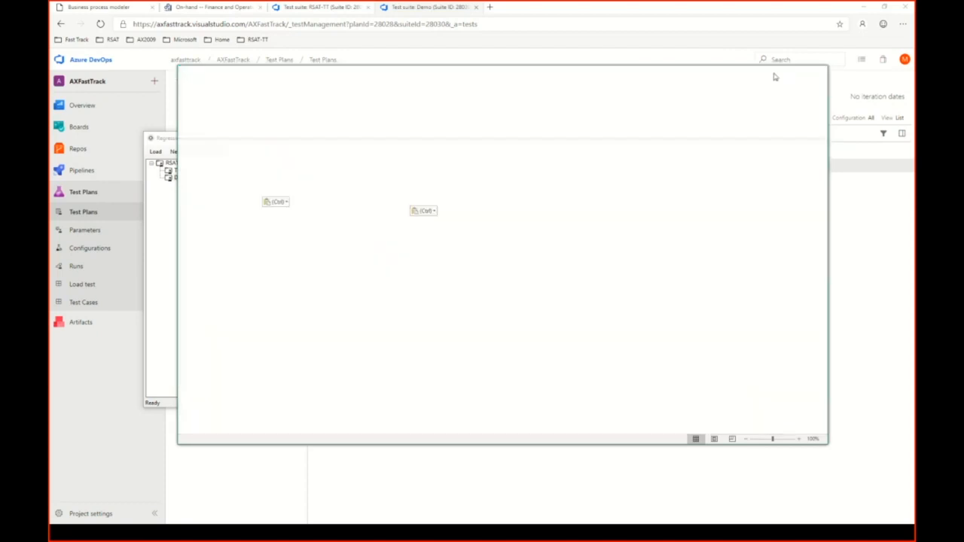
pyautogui.click(334, 193)
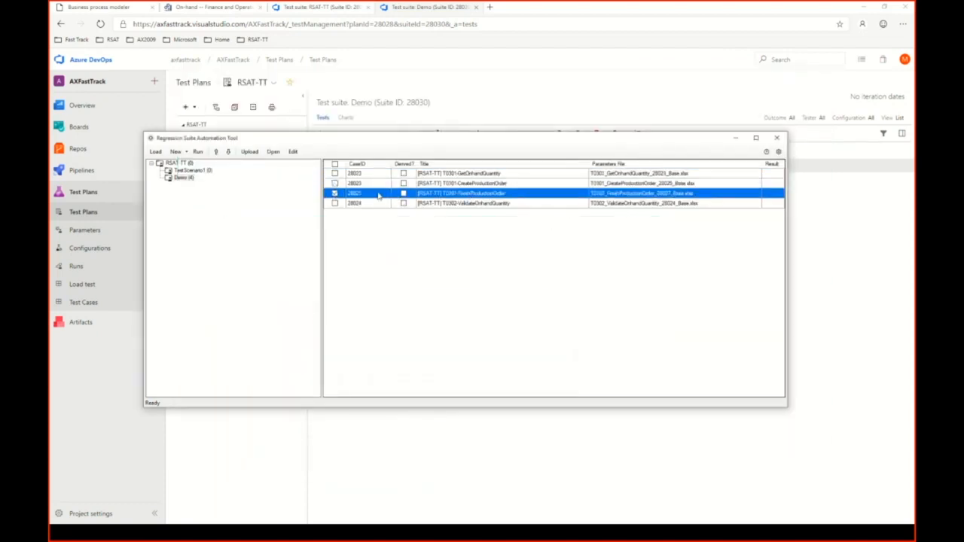
pyautogui.click(293, 152)
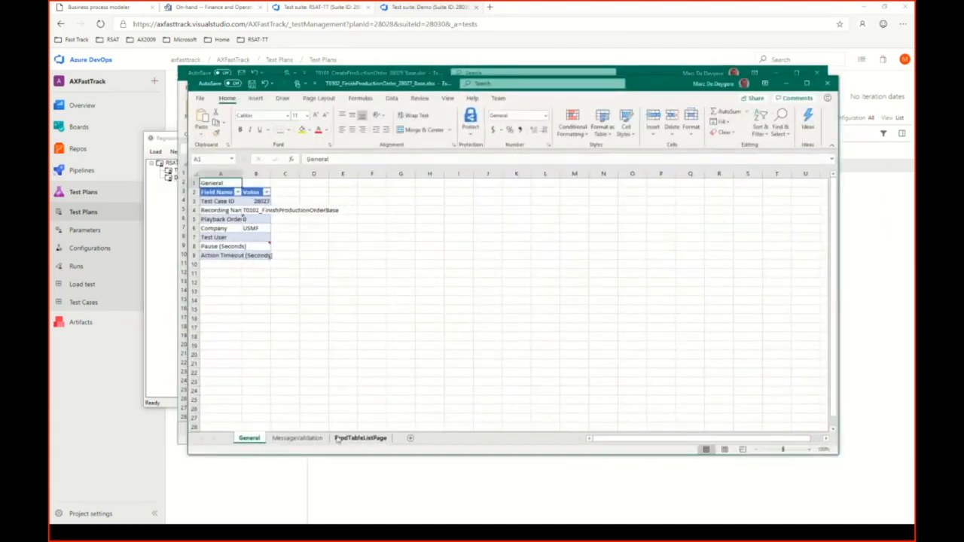
pyautogui.click(360, 438)
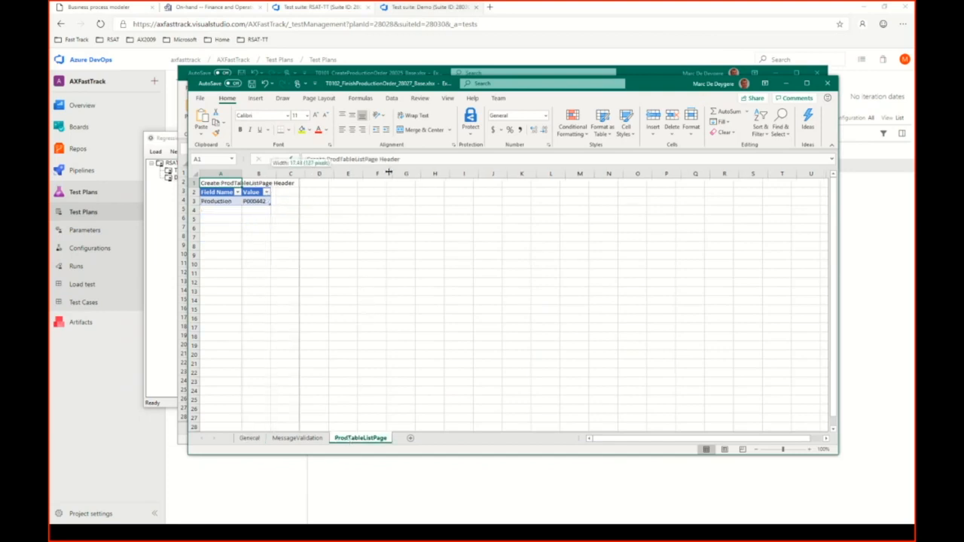
pyautogui.doubleClick(271, 174)
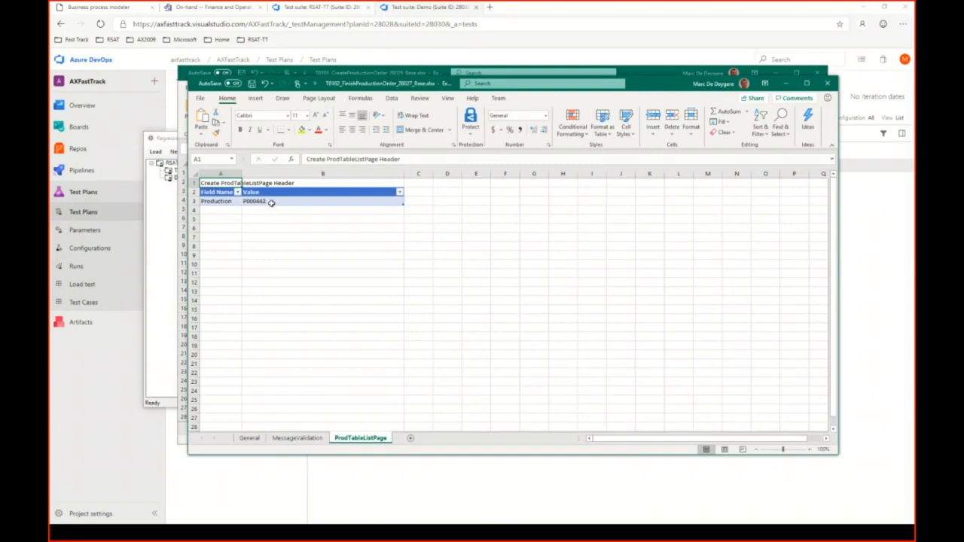
# Set the Production value to {{ProdTableCreate_Identification_ProdId_28025_Copy}}, copied from the production order workbook's saved variables, and save the workbook.
pyautogui.click(271, 201)
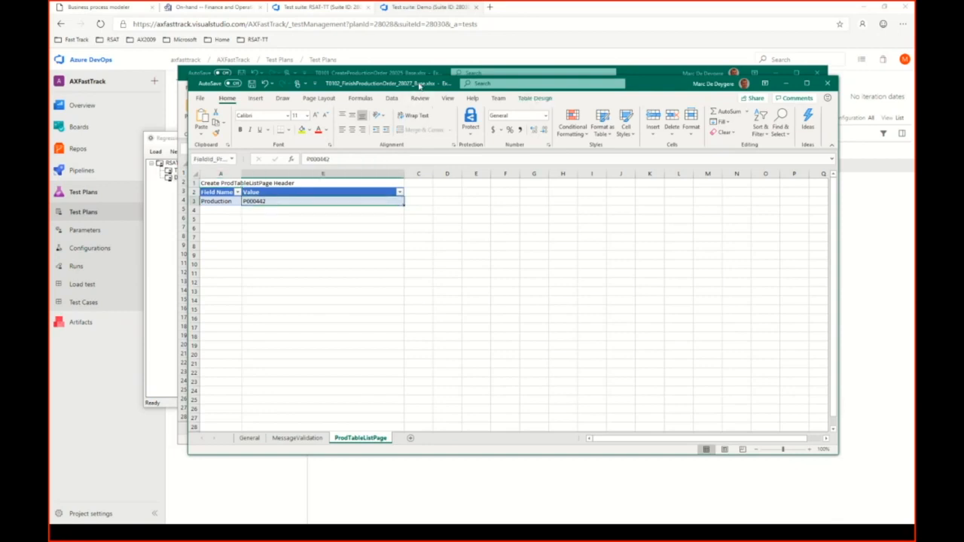
pyautogui.moveTo(421, 88); pyautogui.dragTo(594, 161)
pyautogui.click(207, 299)
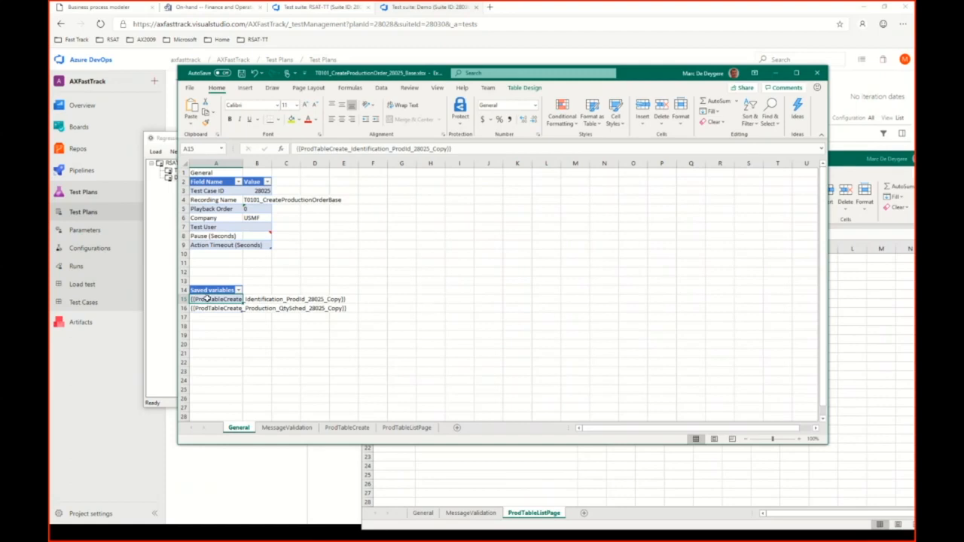
pyautogui.hotkey('ctrl', 'c')
pyautogui.click(536, 468)
pyautogui.click(441, 277)
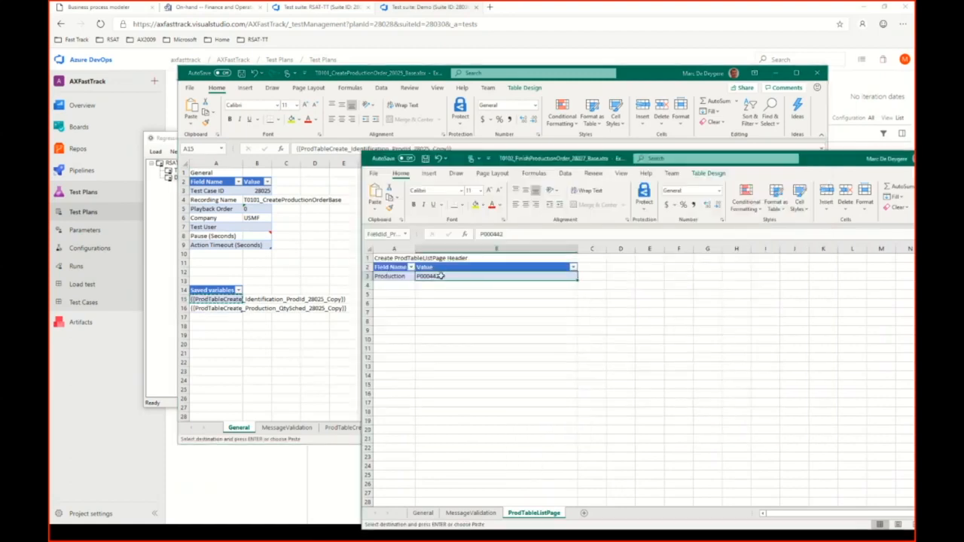
pyautogui.click(445, 300)
pyautogui.click(445, 279)
pyautogui.hotkey('ctrl', 'v')
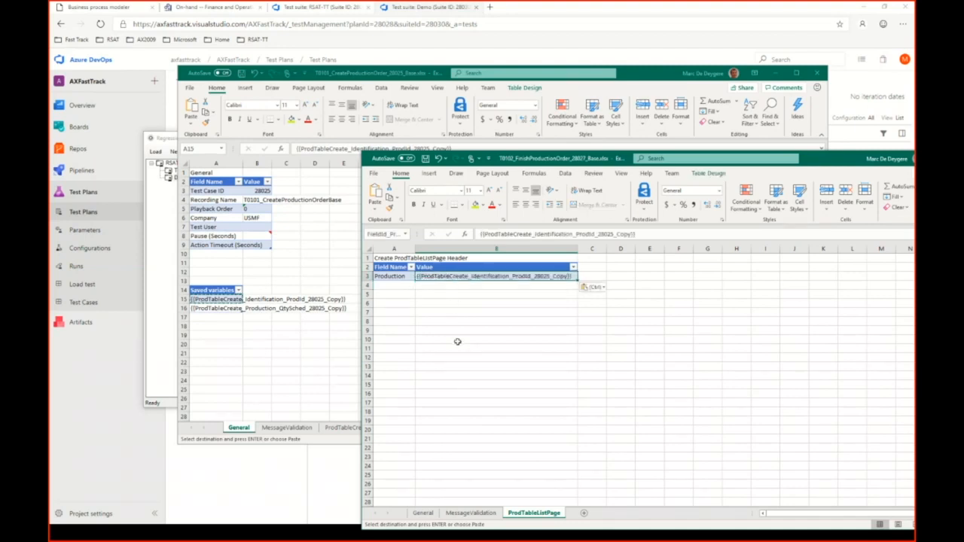
pyautogui.press('Escape')
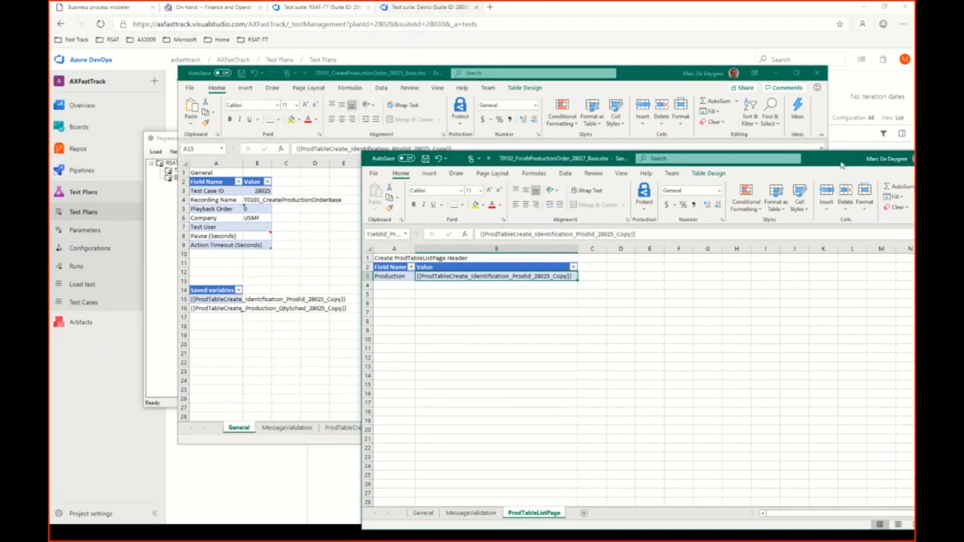
# Put away the open workbooks and open test case 28024's parameters file from the Regression Suite Automation Tool.
pyautogui.moveTo(842, 165); pyautogui.dragTo(706, 140)
pyautogui.click(823, 140)
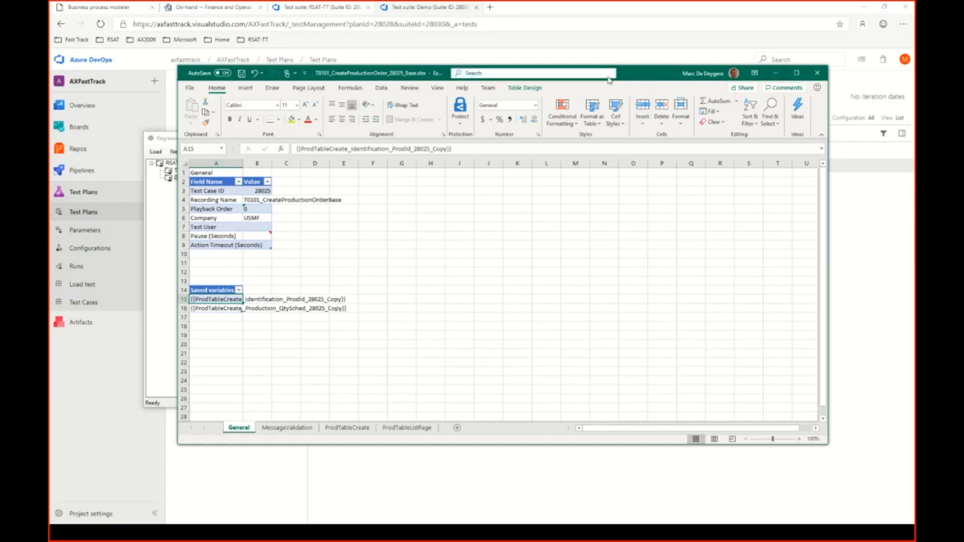
pyautogui.click(774, 76)
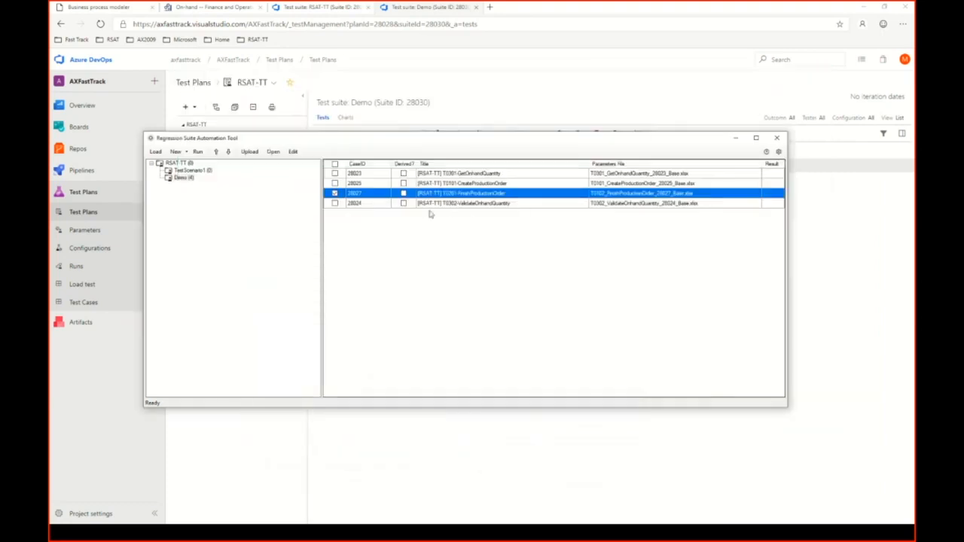
pyautogui.click(336, 203)
pyautogui.click(336, 203)
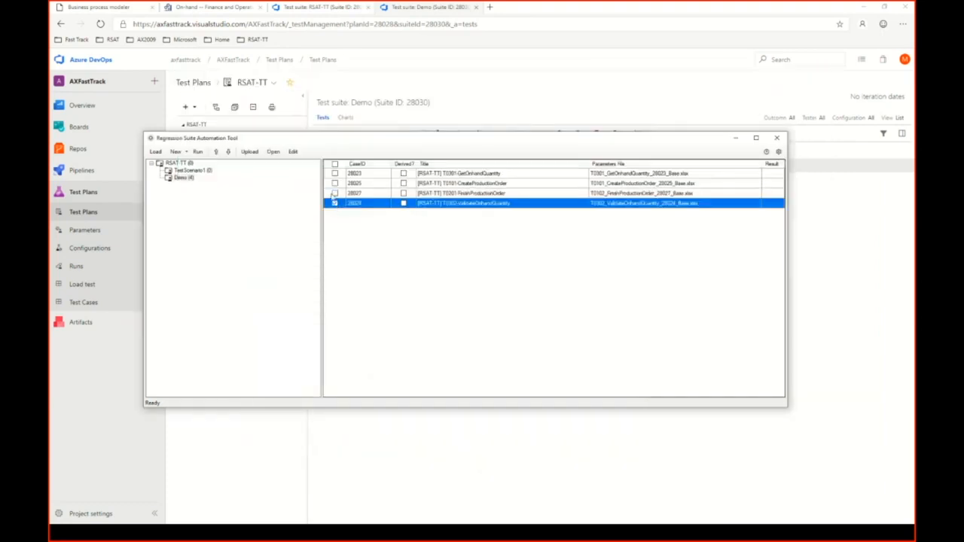
pyautogui.click(293, 151)
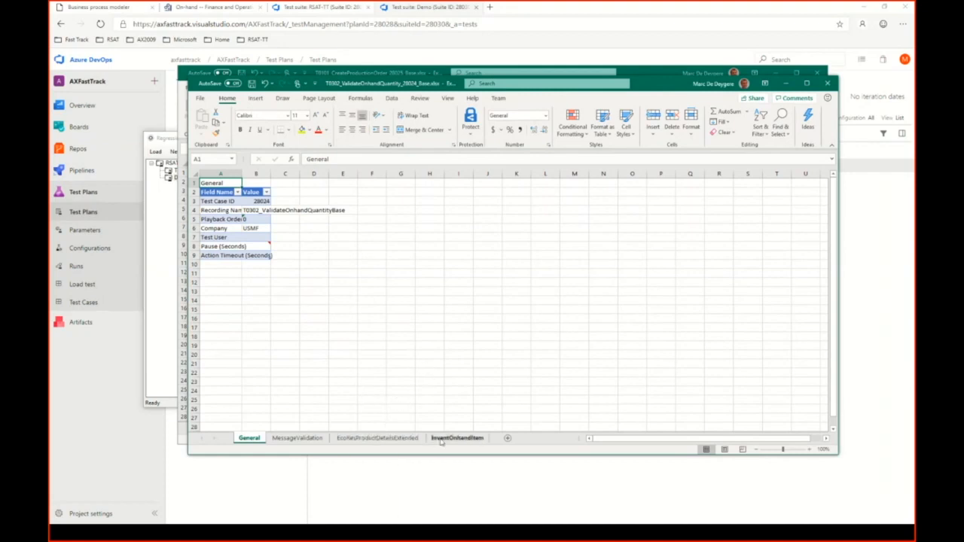
# Set the Item number on the EcoResProductDetailsExtended sheet to {{InventOnhandItem_InventTable_NameAlias_28023_Copy}} and switch to the InventOnhandItem sheet.
pyautogui.click(417, 439)
pyautogui.click(265, 219)
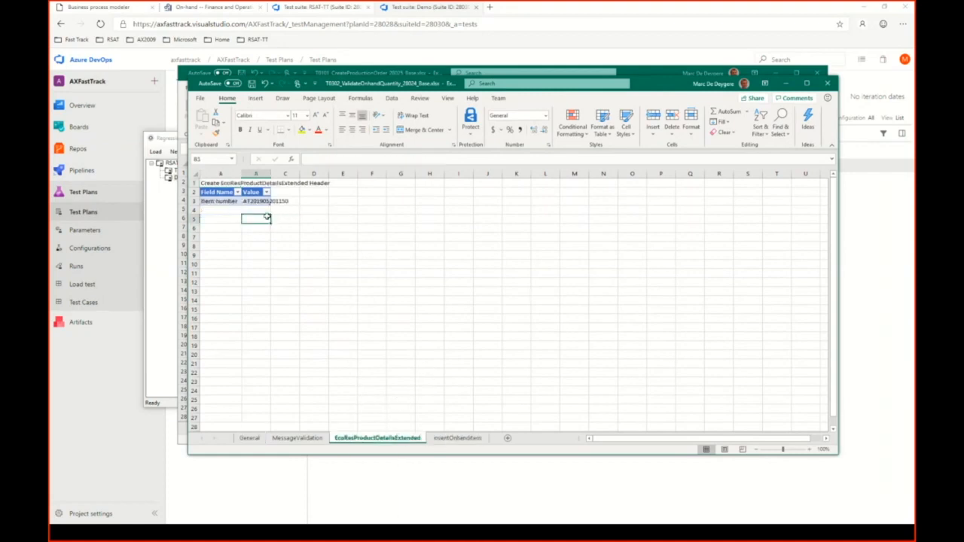
pyautogui.click(257, 201)
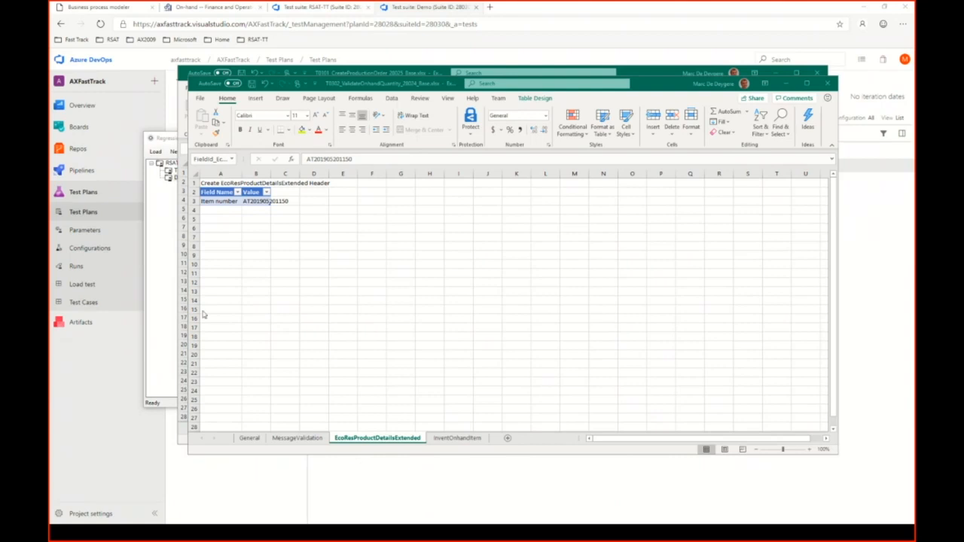
pyautogui.click(260, 219)
pyautogui.click(256, 201)
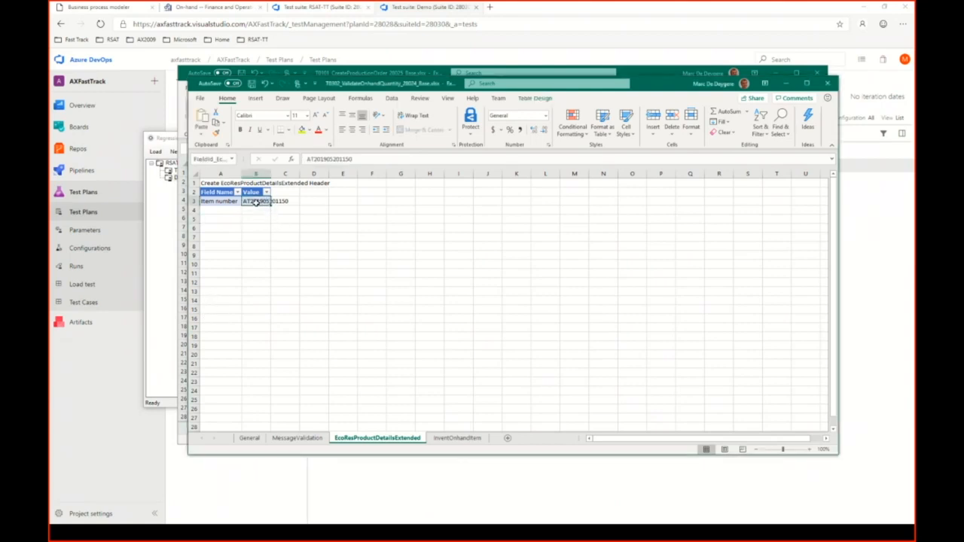
pyautogui.hotkey('ctrl', 'v')
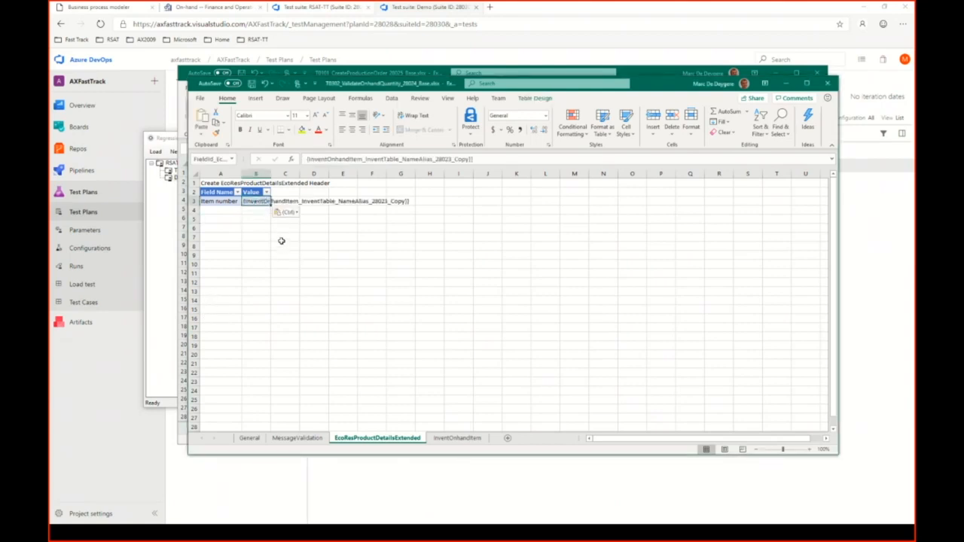
pyautogui.click(456, 438)
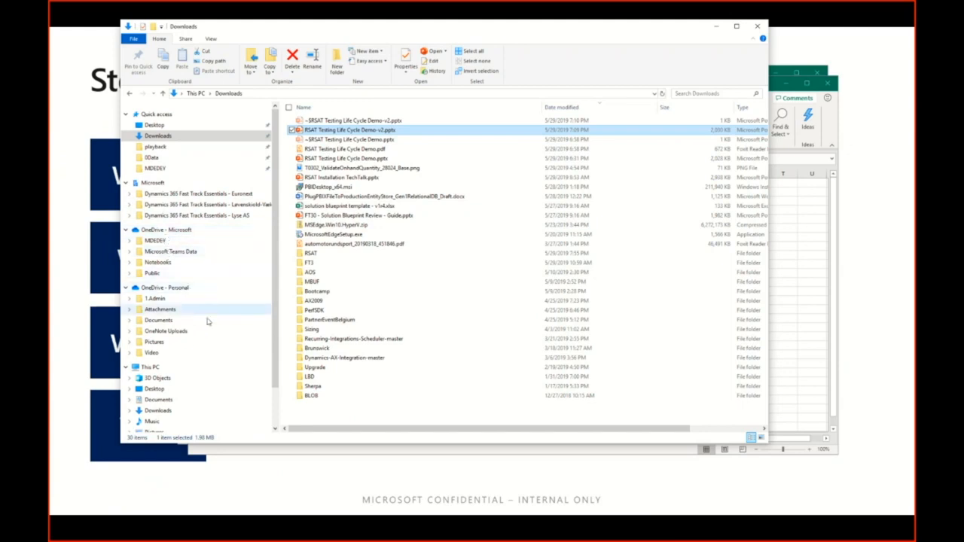
# In File Explorer, browse to the Regression Suite Automation Tool folder under Program Files (x86) on the C: drive.
pyautogui.click(184, 371)
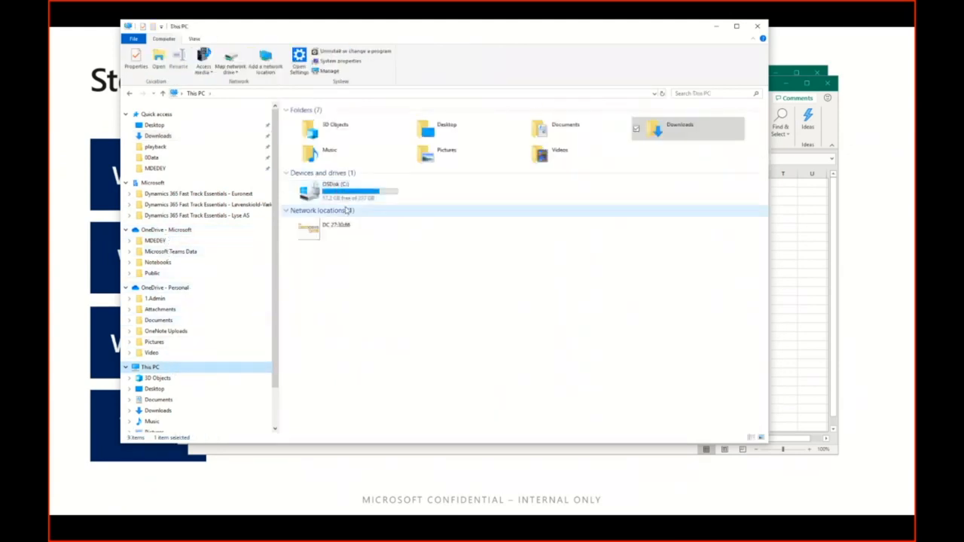
pyautogui.doubleClick(364, 195)
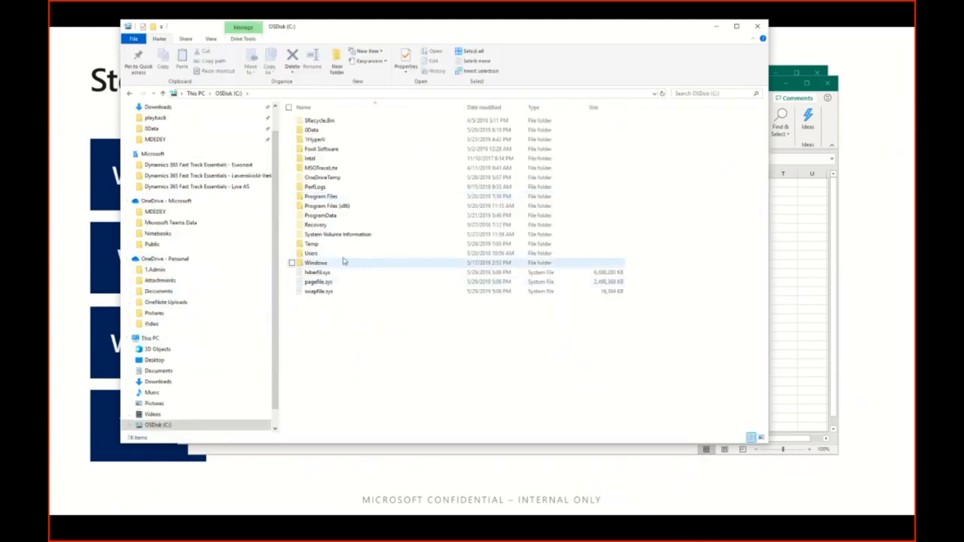
pyautogui.doubleClick(337, 206)
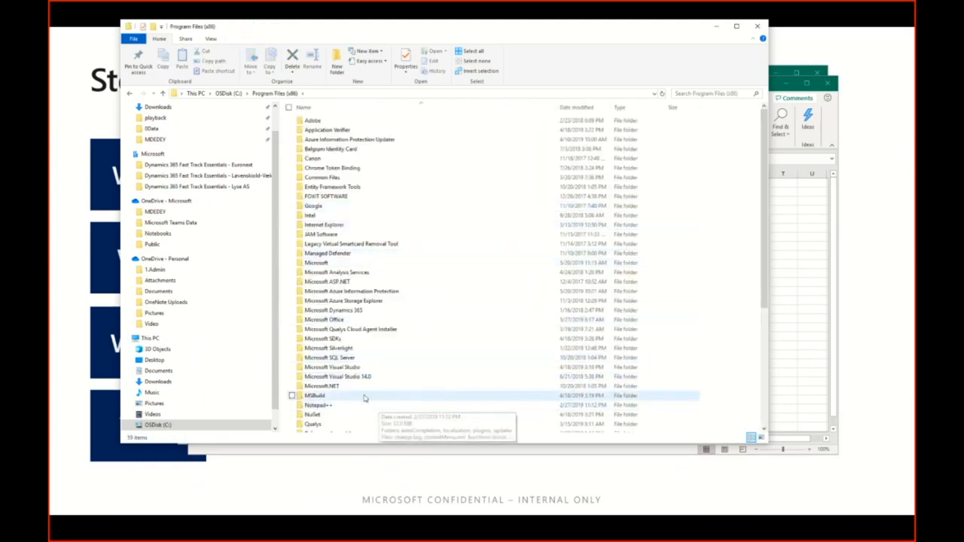
pyautogui.scroll(-7, 383, 332)
pyautogui.click(364, 249)
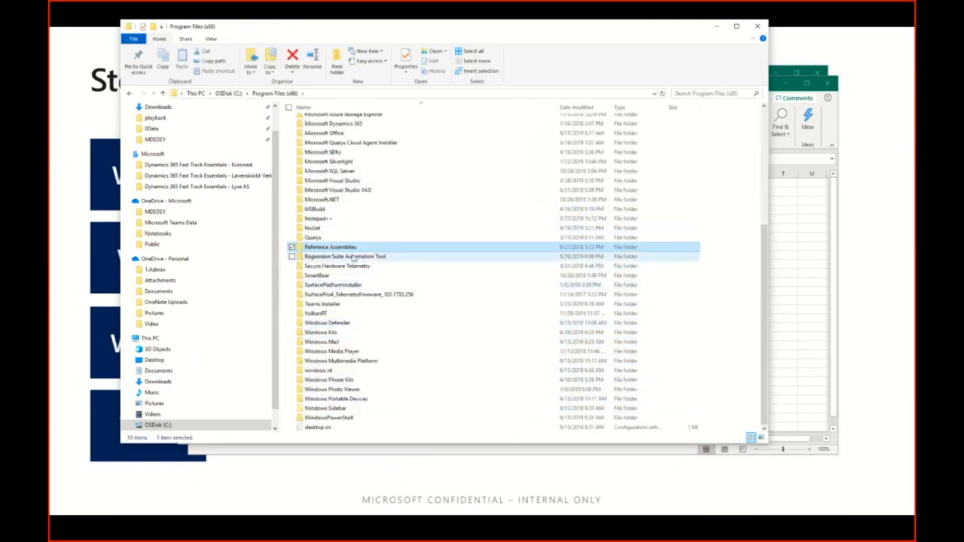
pyautogui.doubleClick(365, 259)
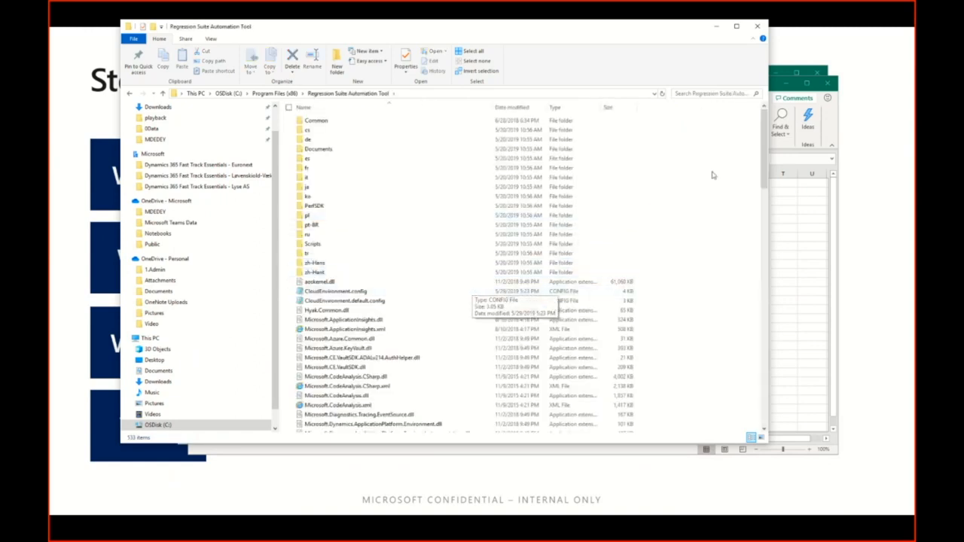
# Search the folder for "config" and open Microsoft.Dynamics.RegressionSuite.WindowsApp.exe.config in a maximized Notepad window.
pyautogui.scroll(-3, 761, 138)
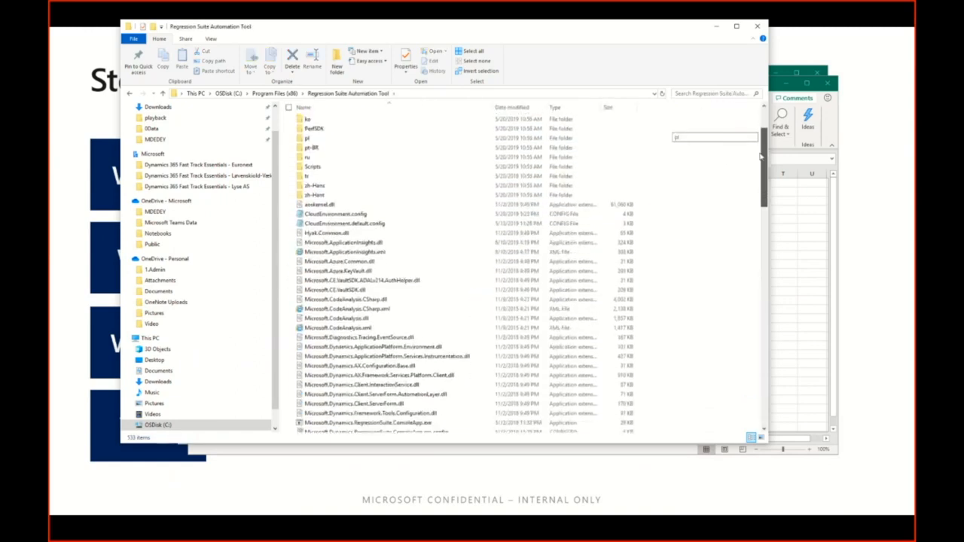
pyautogui.click(692, 95)
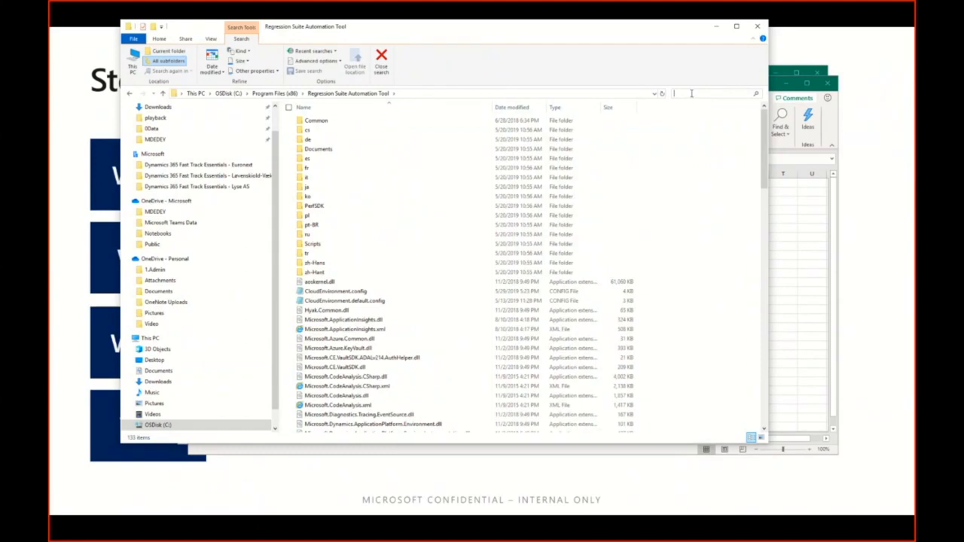
pyautogui.write('config')
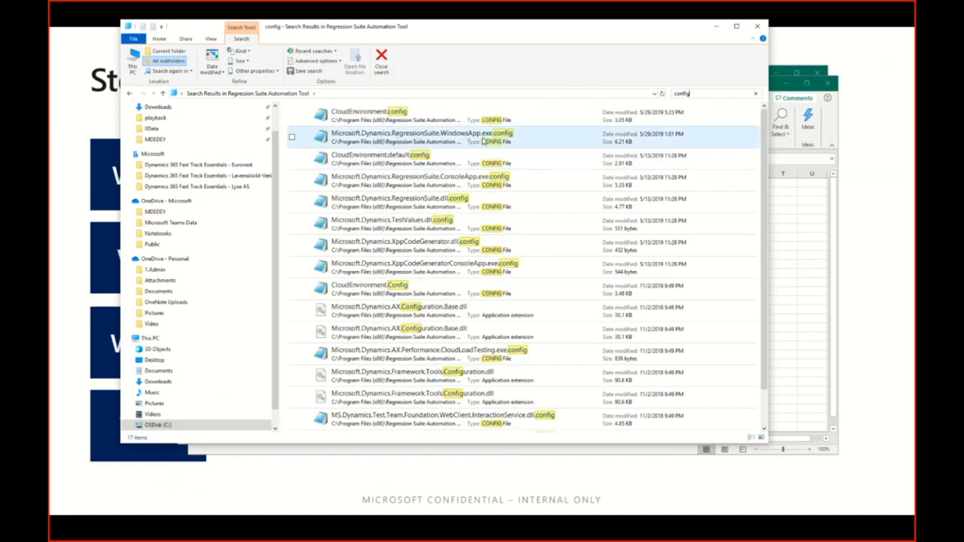
pyautogui.click(440, 138)
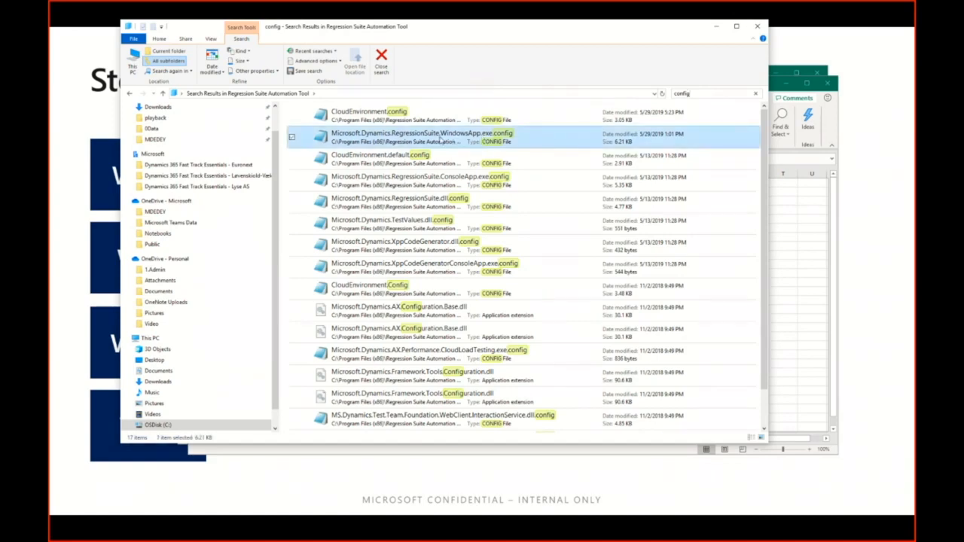
pyautogui.doubleClick(443, 138)
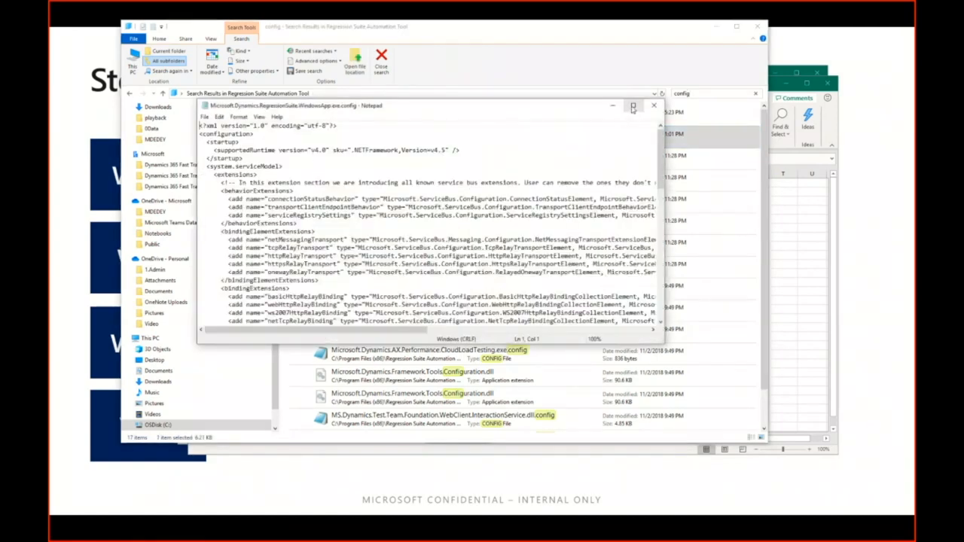
pyautogui.click(633, 107)
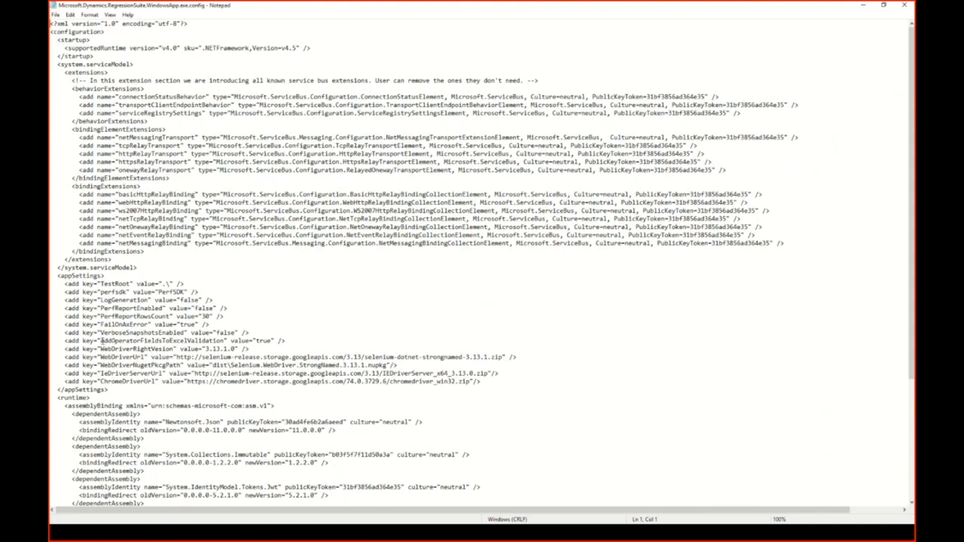
# Examine the AddOperatorFieldsToExcelValidation setting, close the config file and minimize File Explorer.
pyautogui.moveTo(101, 340); pyautogui.dragTo(270, 341)
pyautogui.click(905, 5)
pyautogui.click(717, 28)
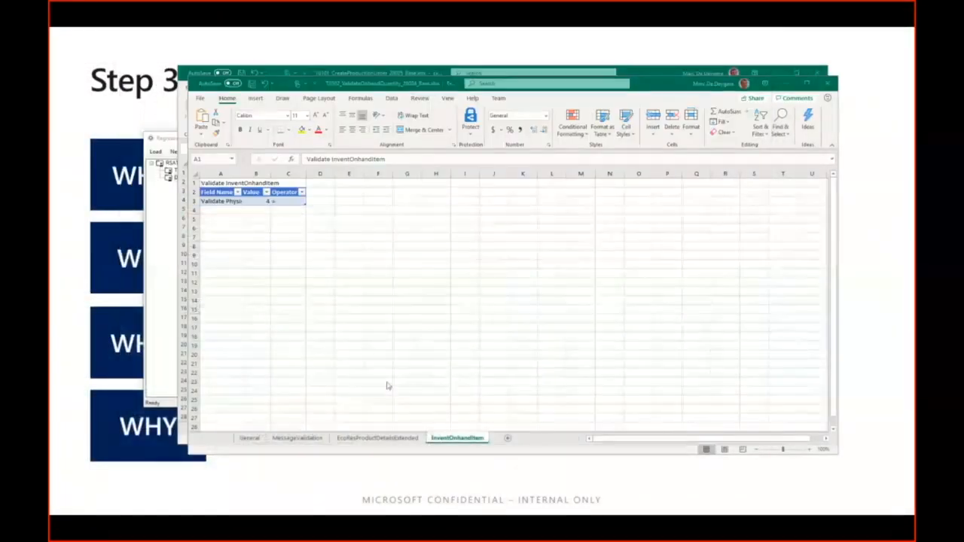
# Review the Regression Suite Automation Tool's option for generating test execution and parameter files, and return to the 28024 workbook.
pyautogui.click(172, 312)
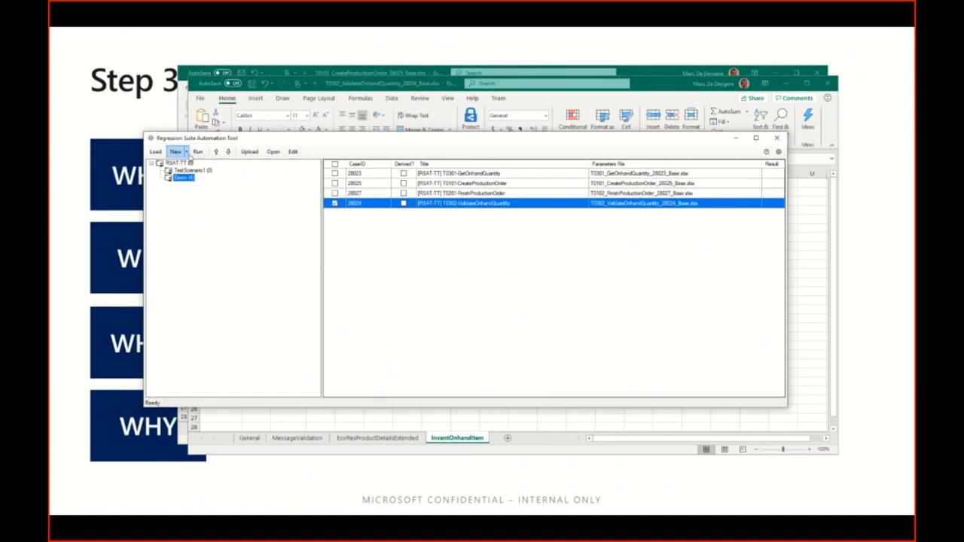
pyautogui.click(186, 153)
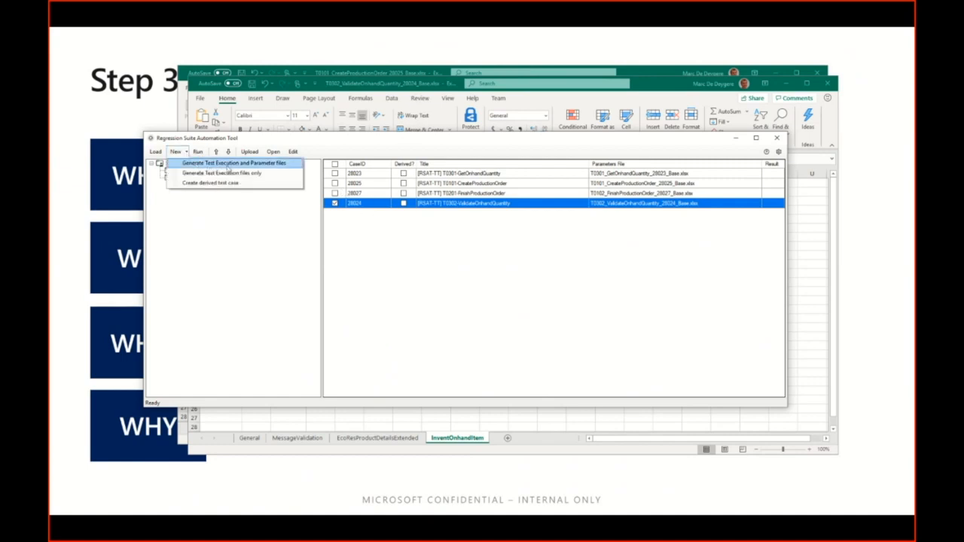
pyautogui.click(261, 165)
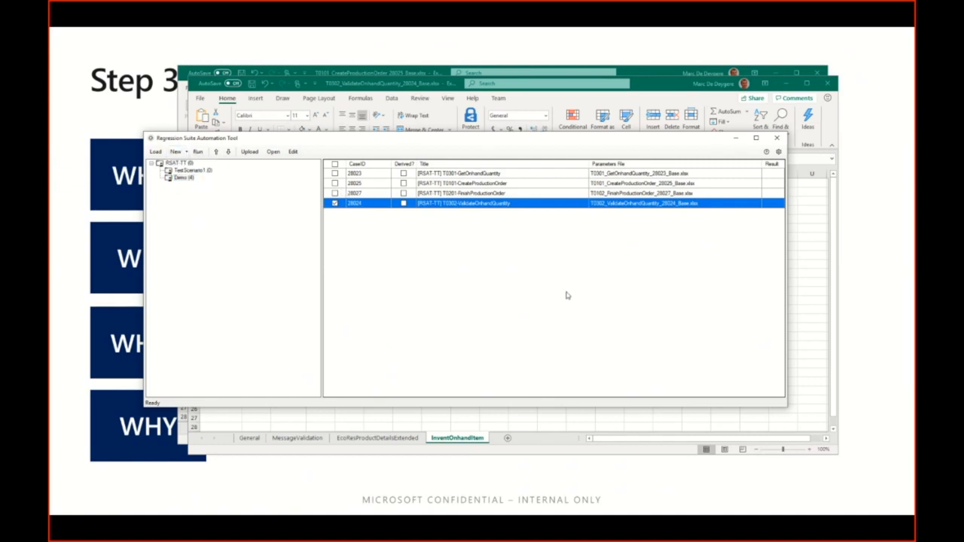
pyautogui.click(660, 93)
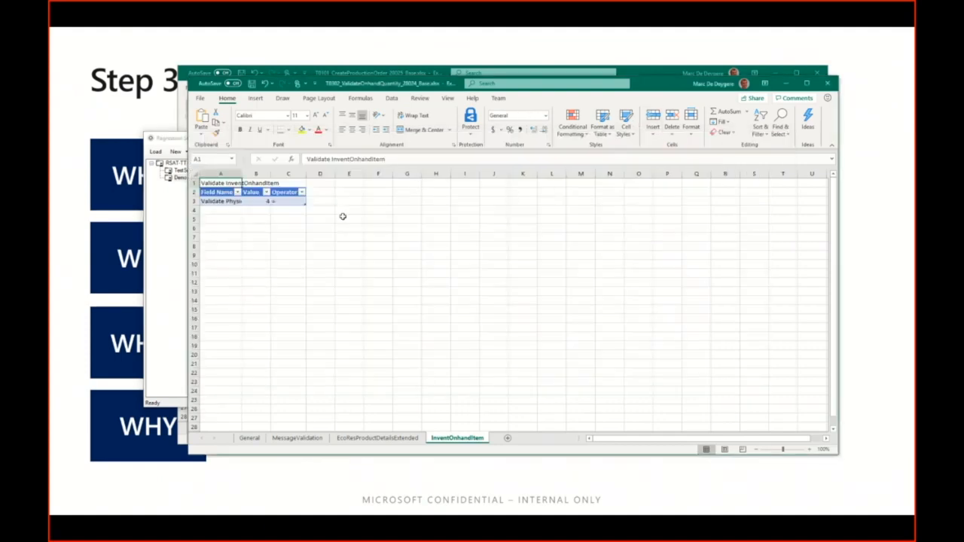
# Inspect the Operator and Value cells of the physical inventory validation row on the InventOnhandItem sheet.
pyautogui.click(298, 221)
pyautogui.click(277, 202)
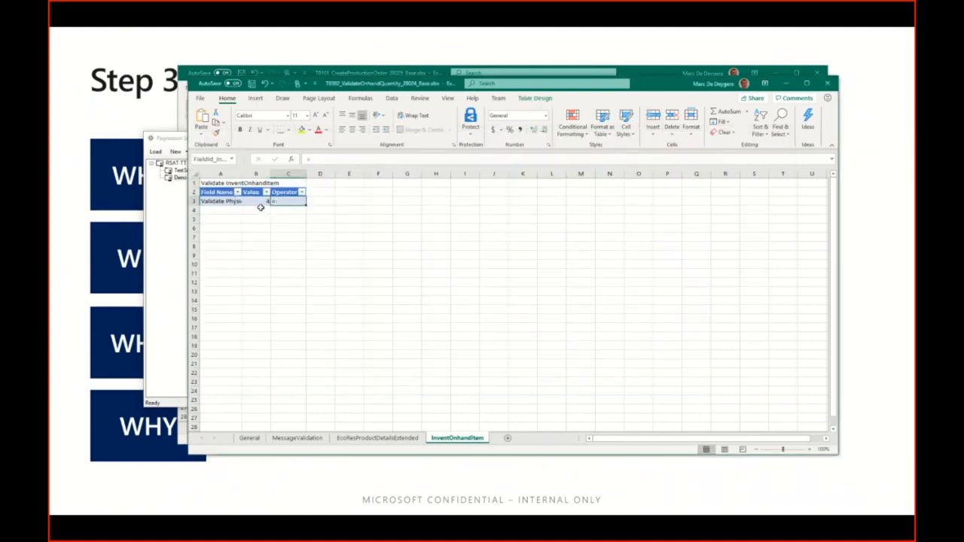
pyautogui.hotkey('ctrl', 'a')
pyautogui.hotkey('ctrl', 'a')
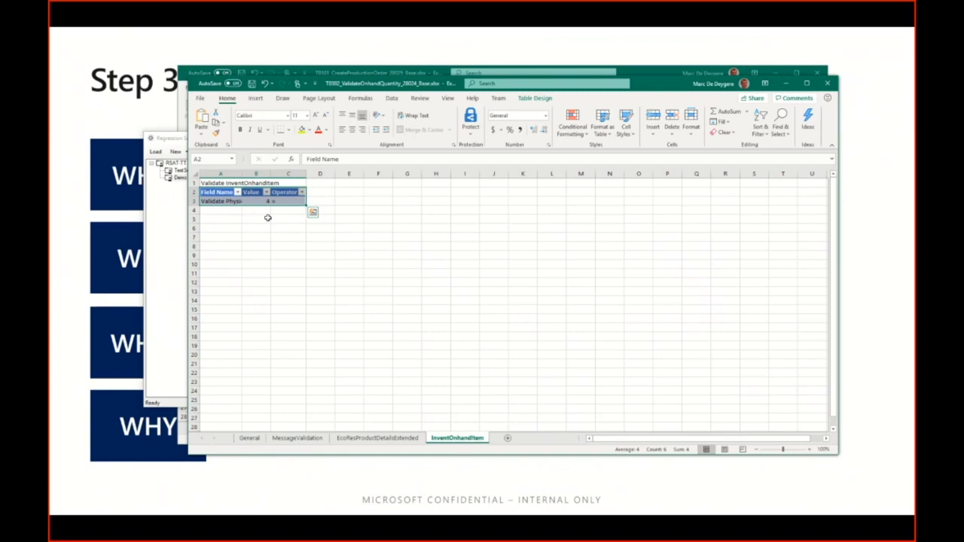
pyautogui.click(265, 202)
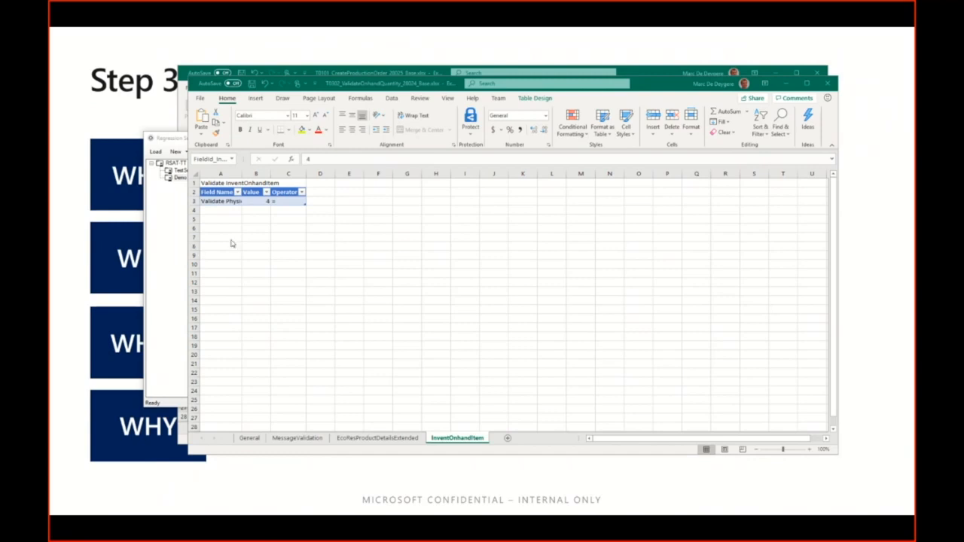
# Set the physical inventory validation value to {{InventOnhandItem_PhysicalInvent_28023_Copy}}+{{ProdTableCreate_Production_QtySched_28025_Copy}}, save, and close both open workbooks.
pyautogui.click(235, 240)
pyautogui.click(254, 202)
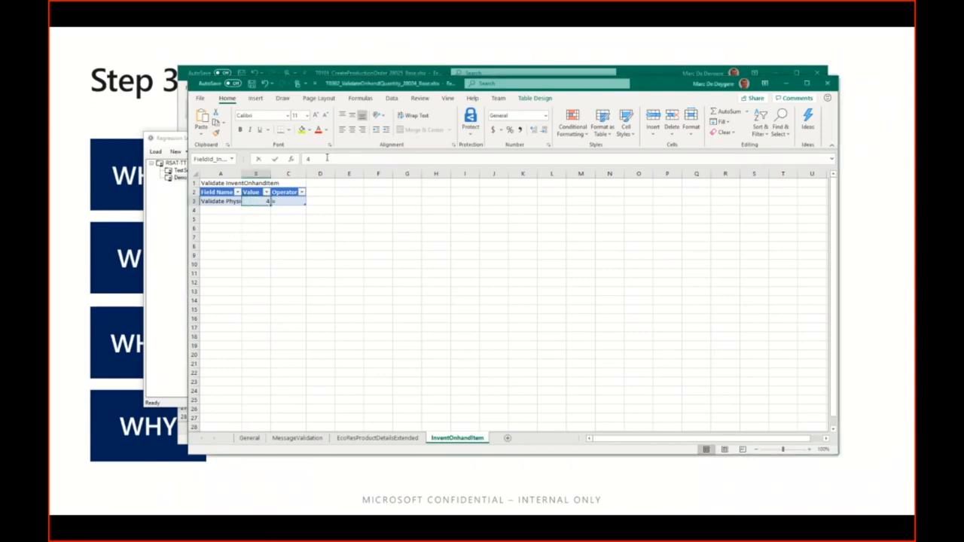
pyautogui.click(375, 157)
pyautogui.write('[{InventOnhandItem_PhysicalInvent_28023_Copy}]+[{ProdTableCreate_Production_QtySched_28025_Copy}]')
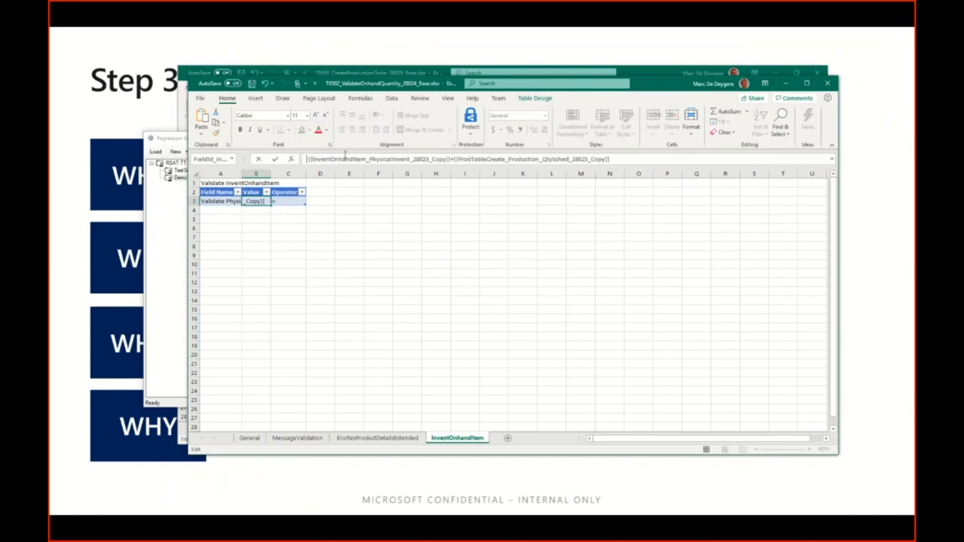
pyautogui.press('Home')
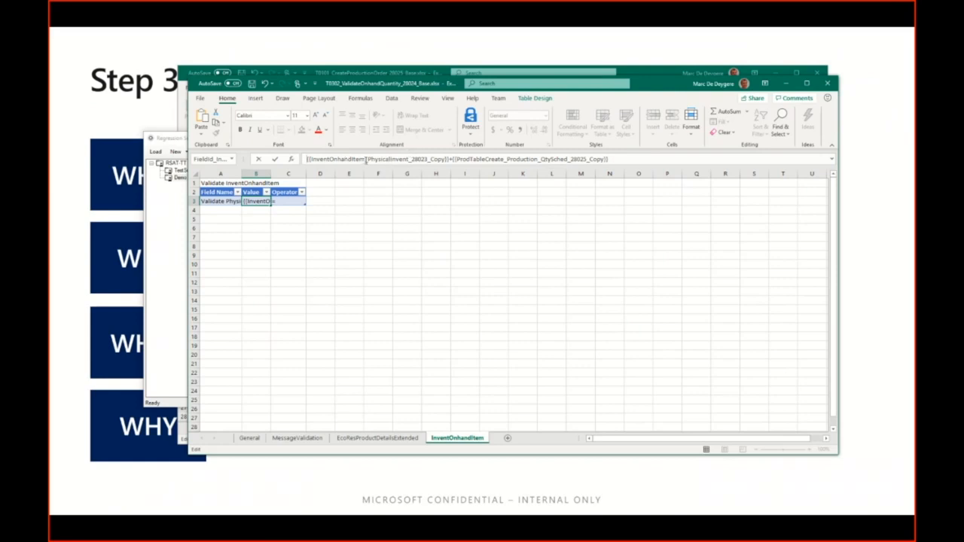
pyautogui.moveTo(365, 160); pyautogui.dragTo(412, 160)
pyautogui.press('Escape')
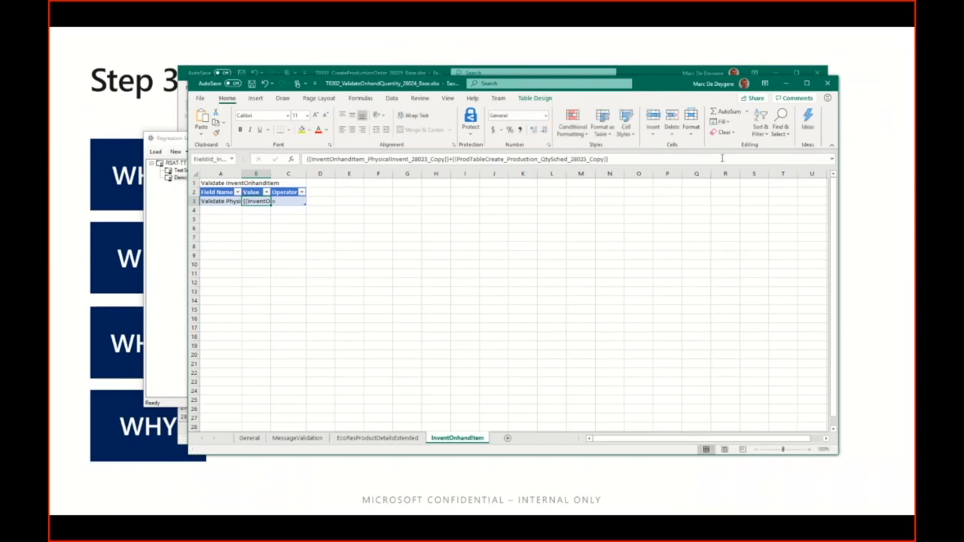
pyautogui.click(828, 83)
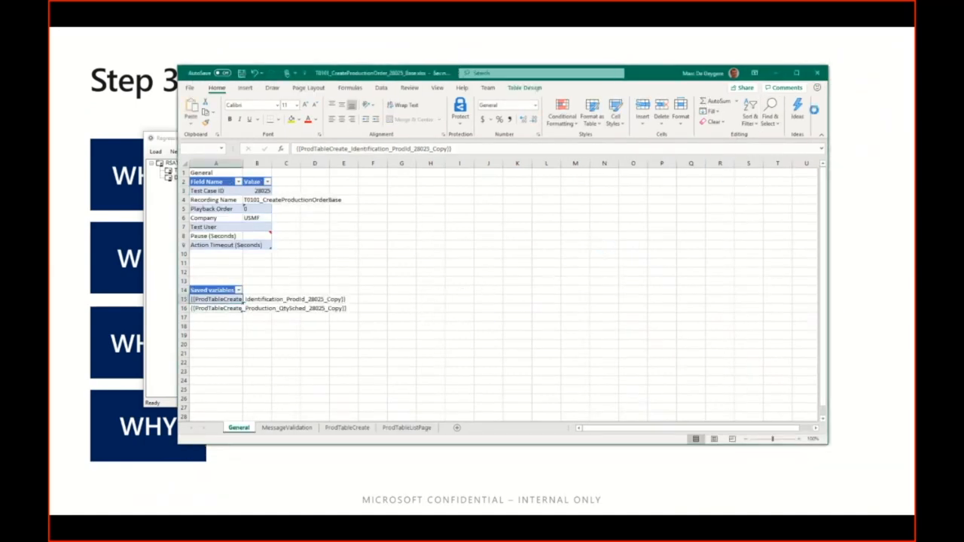
pyautogui.click(815, 74)
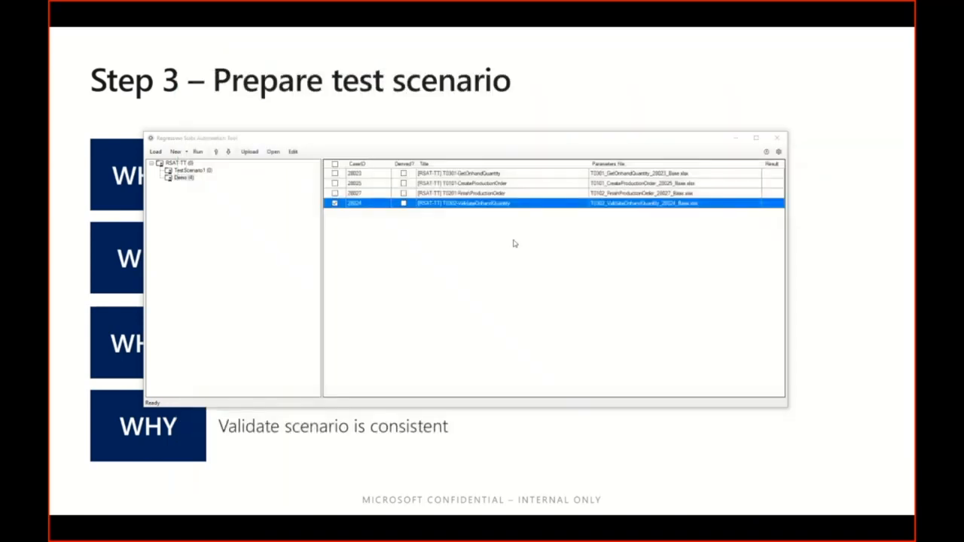
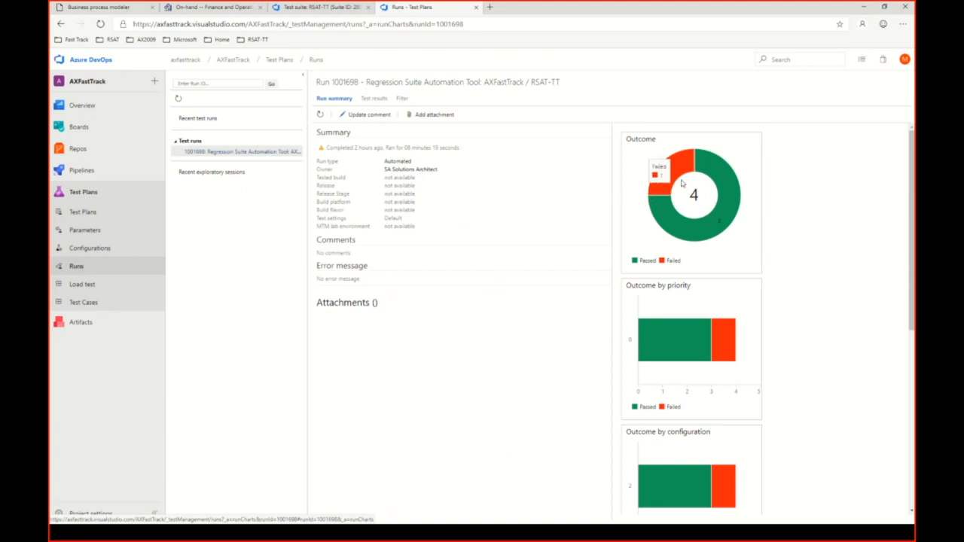
# Open the failed [RSAT-TT] T0302-ValidateOnhandQuantity result from the test results of run 1001698.
pyautogui.moveTo(674, 181)
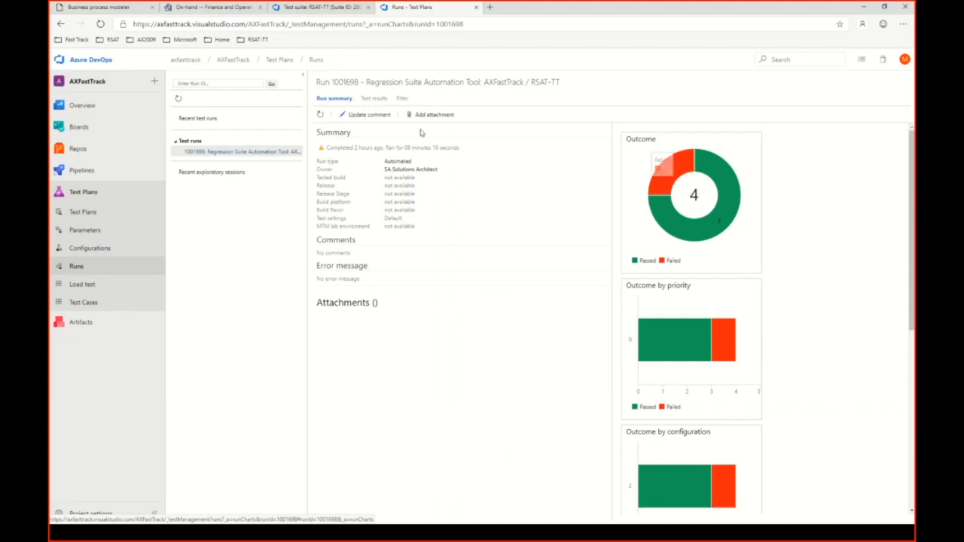
pyautogui.click(373, 100)
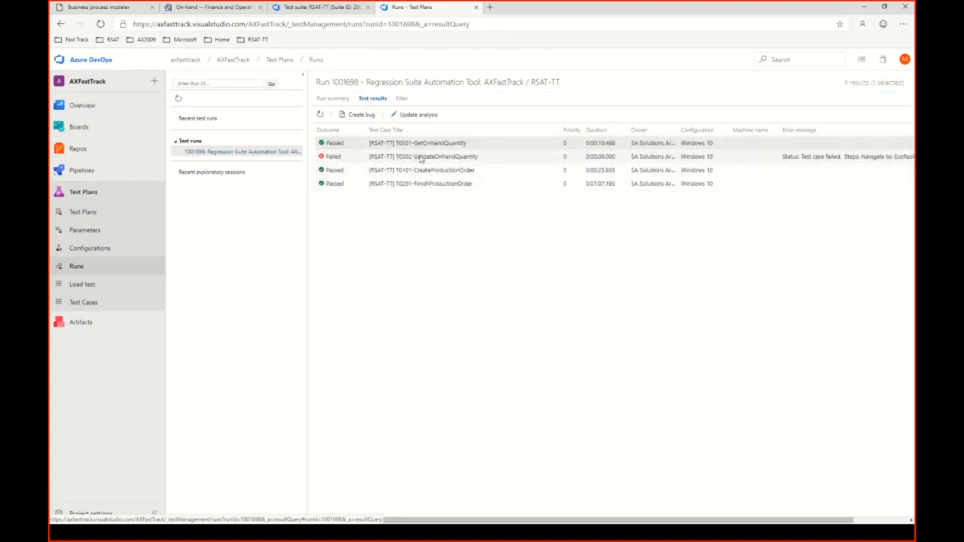
pyautogui.click(421, 157)
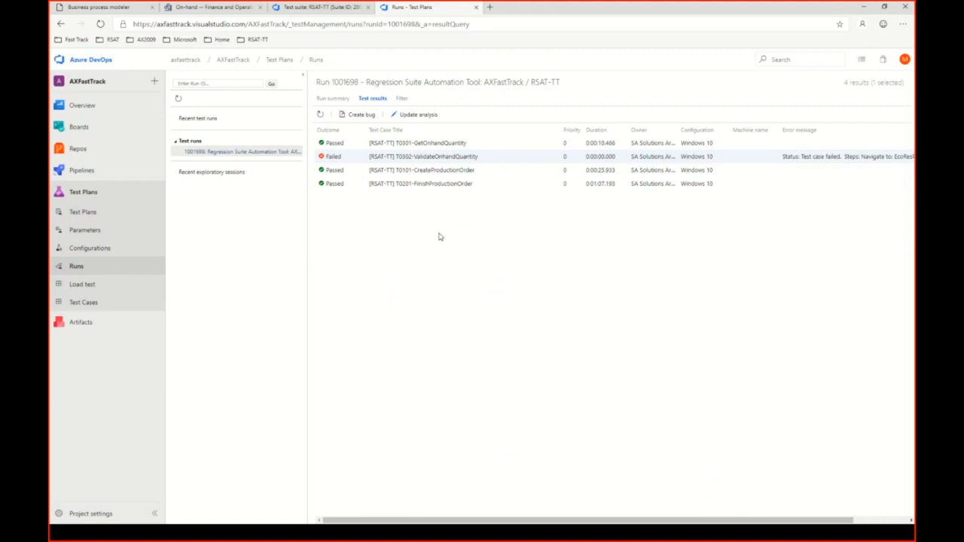
pyautogui.doubleClick(429, 158)
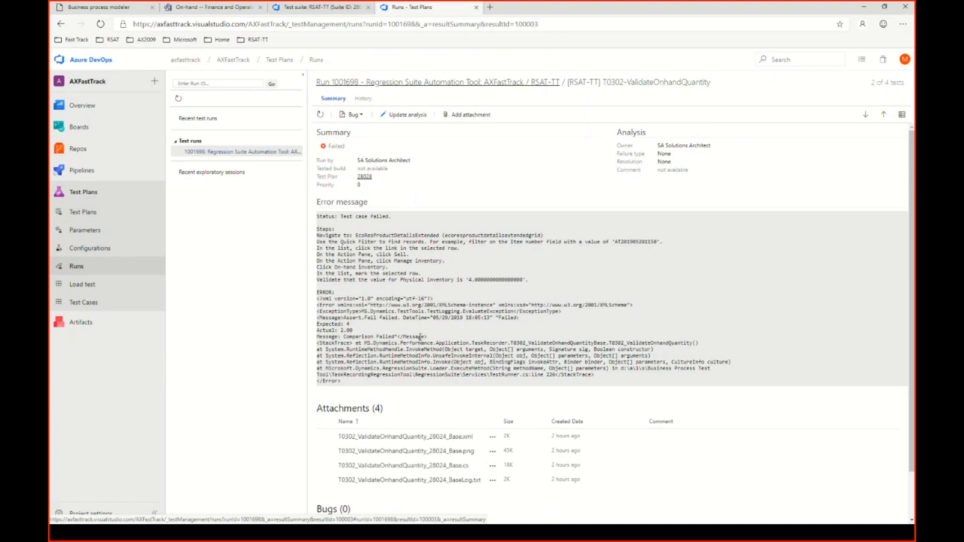
# Download the T0302_ValidateOnhandQuantity_28024_Base.png attachment, view the error screenshot and close it.
pyautogui.click(447, 453)
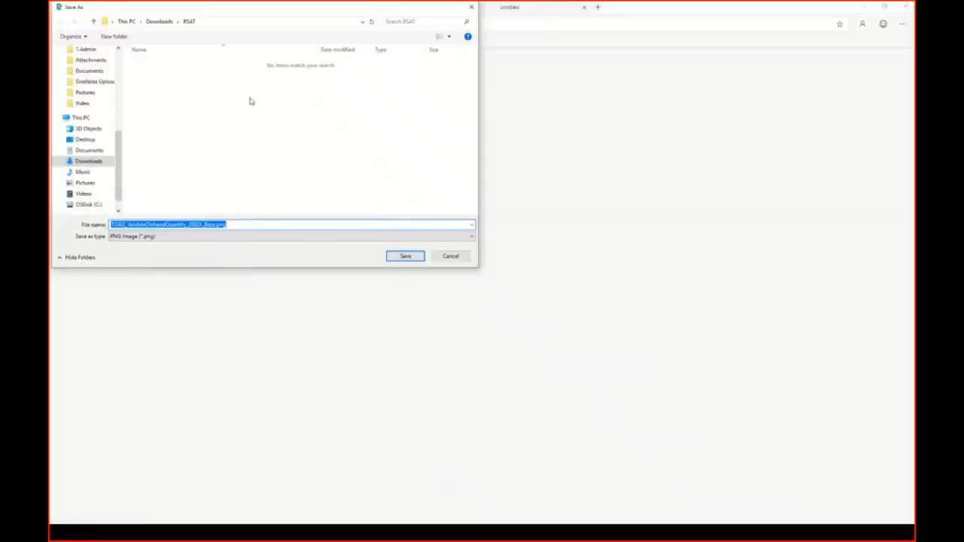
pyautogui.click(401, 257)
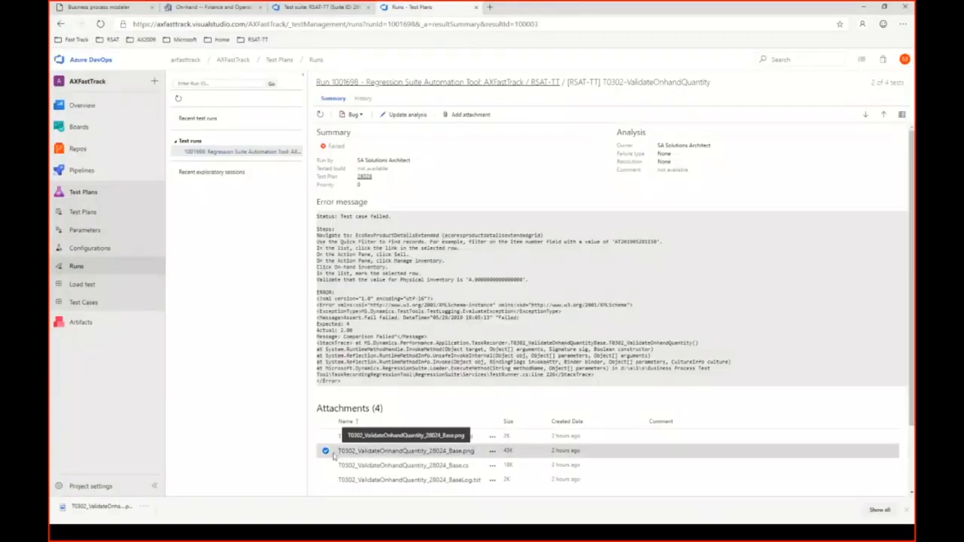
pyautogui.click(118, 510)
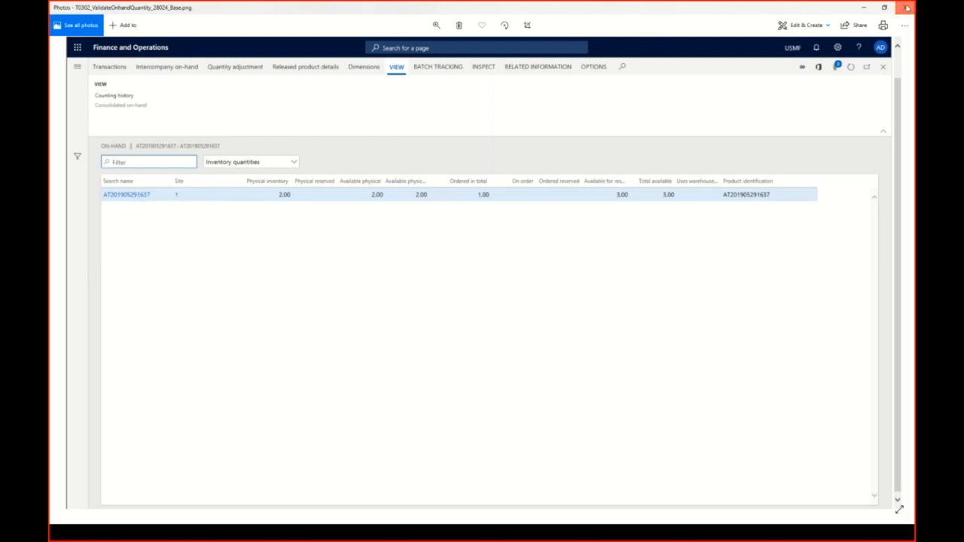
pyautogui.click(905, 7)
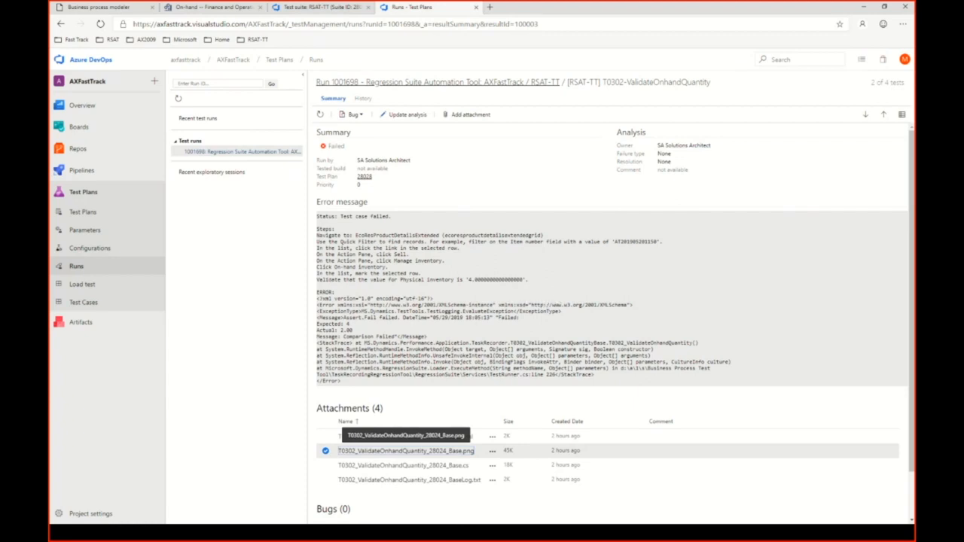
# Switch to the Command Prompt and examine the /settings option in the console app's usage help.
pyautogui.hotkey('alt', 'Tab')
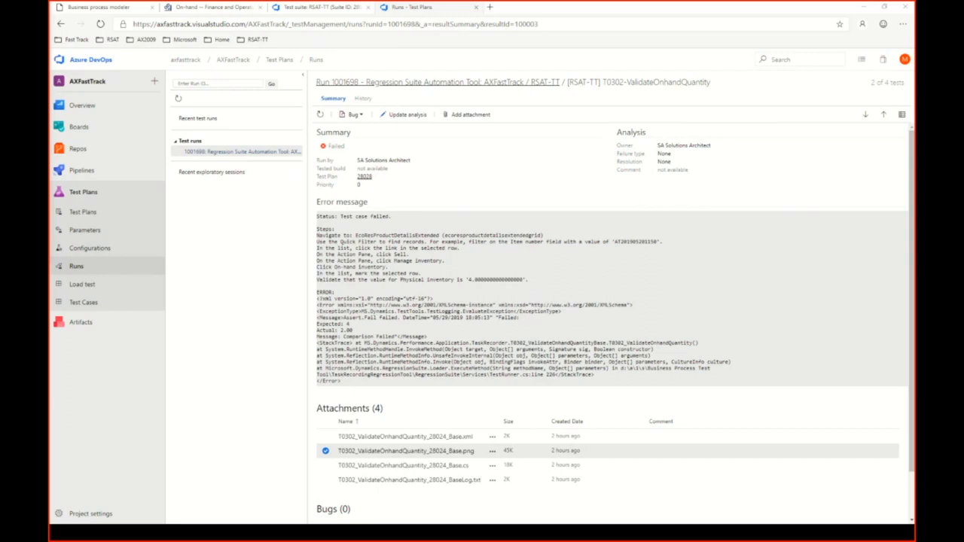
pyautogui.hotkey('alt', 'Tab')
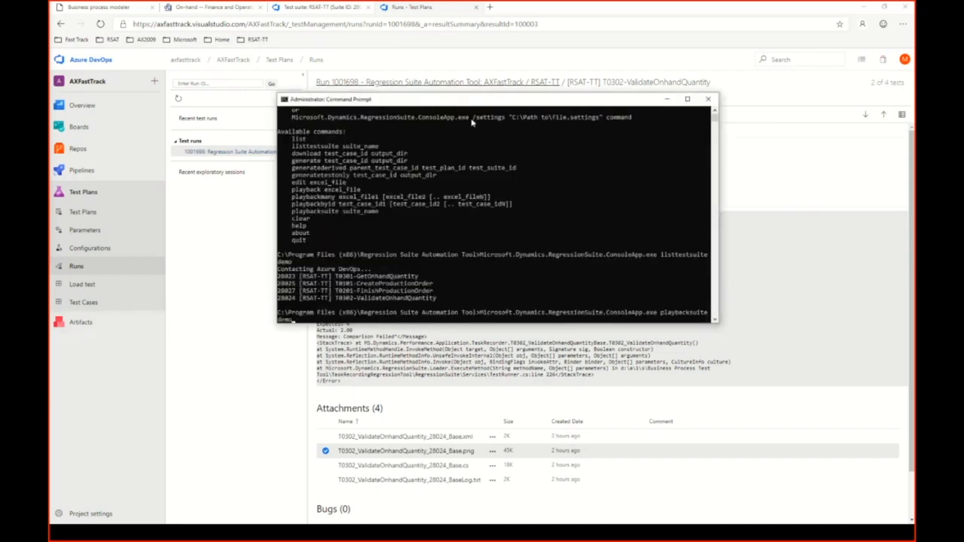
pyautogui.moveTo(473, 122); pyautogui.dragTo(576, 119)
pyautogui.click(537, 125)
pyautogui.click(577, 118)
# Review the Regression Suite Automation Tool settings and the option to save them to a configuration file, then close the settings without saving.
pyautogui.click(136, 534)
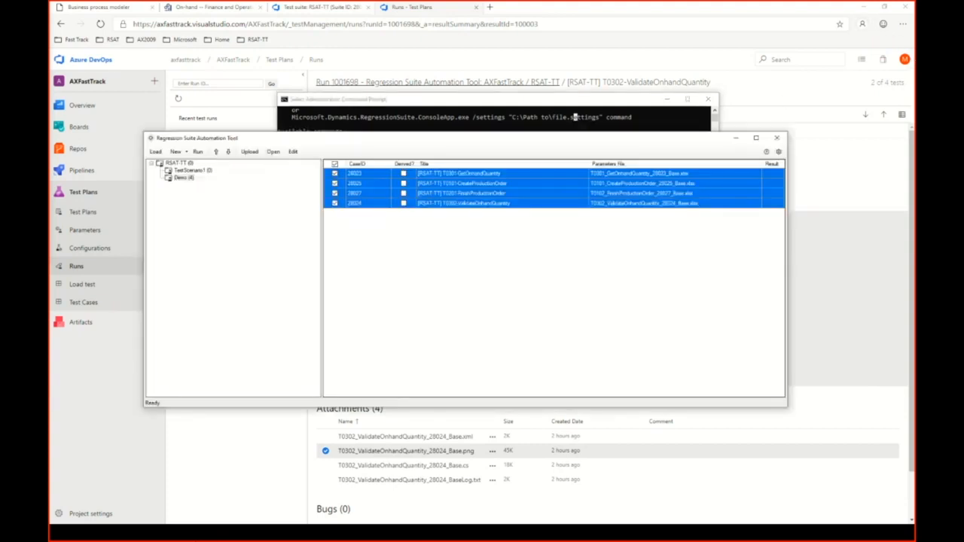
pyautogui.click(779, 151)
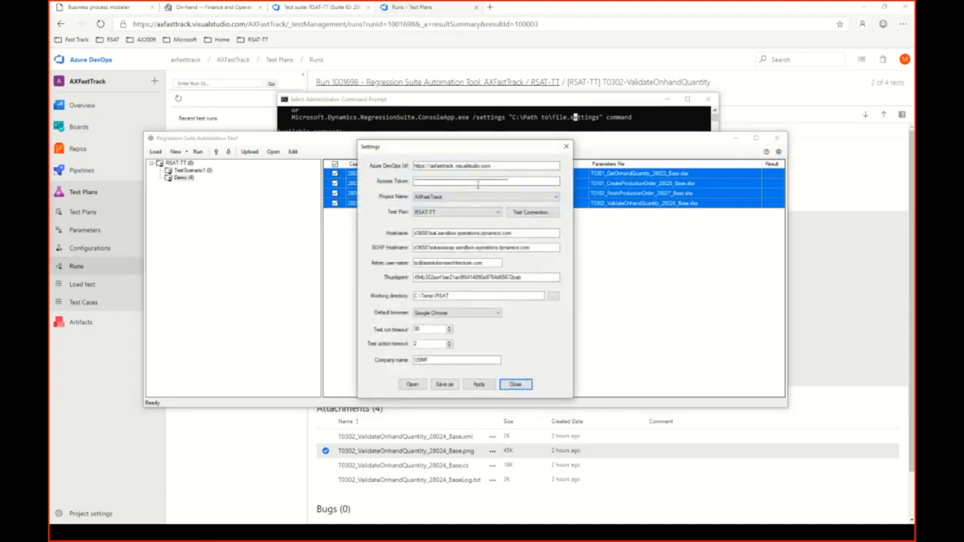
pyautogui.click(442, 384)
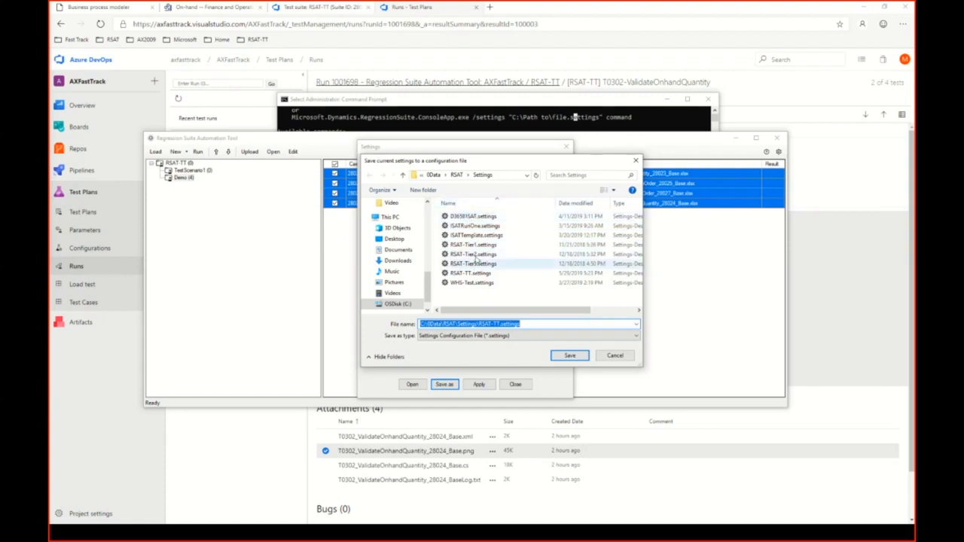
pyautogui.click(615, 356)
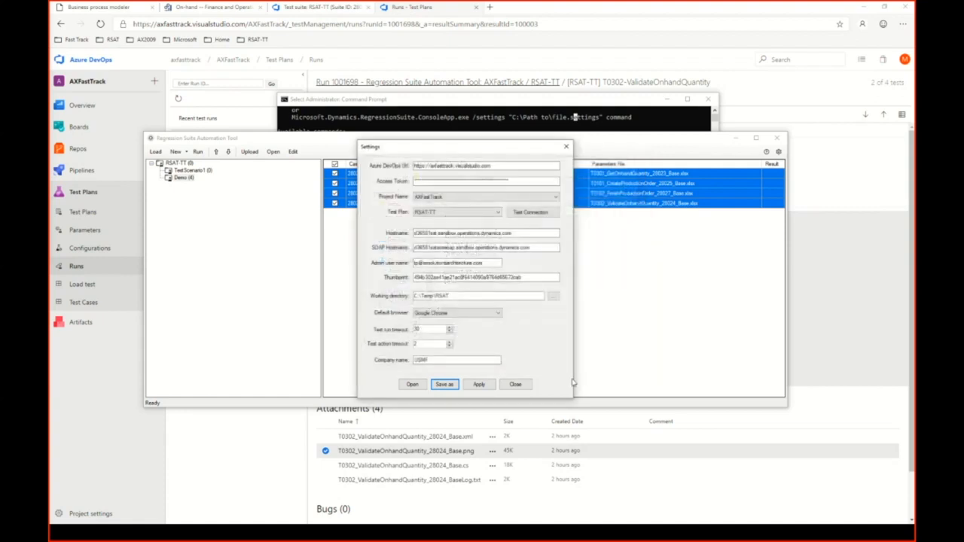
pyautogui.click(515, 384)
# Deselect test case 28025 in the Regression Suite Automation Tool, and minimize the tool and the Command Prompt.
pyautogui.click(534, 104)
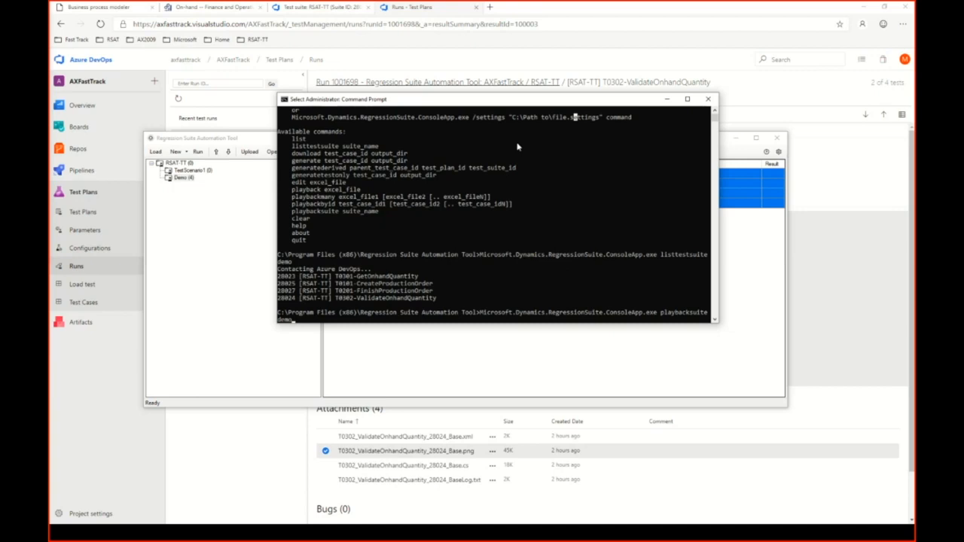
pyautogui.click(184, 255)
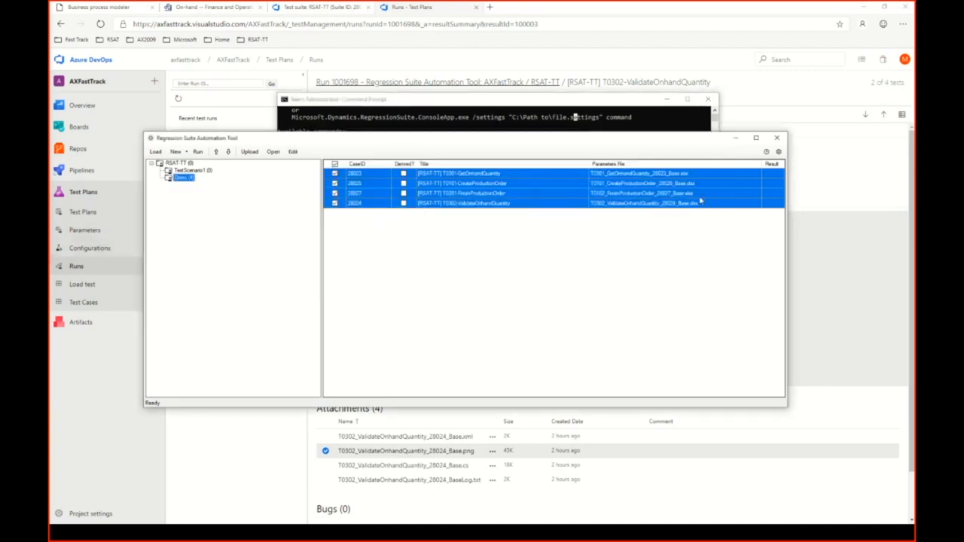
pyautogui.keyDown('ctrl'); pyautogui.click(769, 184); pyautogui.keyUp('ctrl')
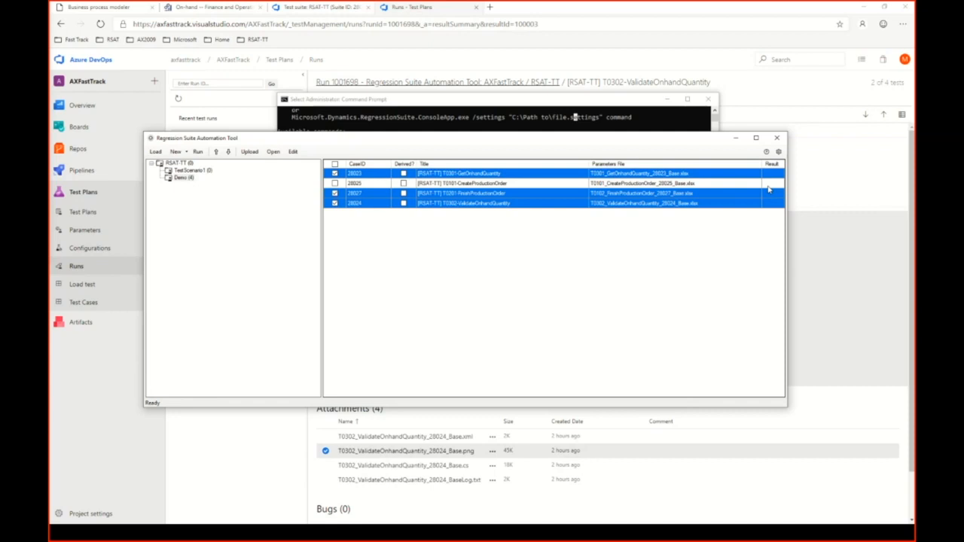
pyautogui.click(736, 140)
pyautogui.click(667, 98)
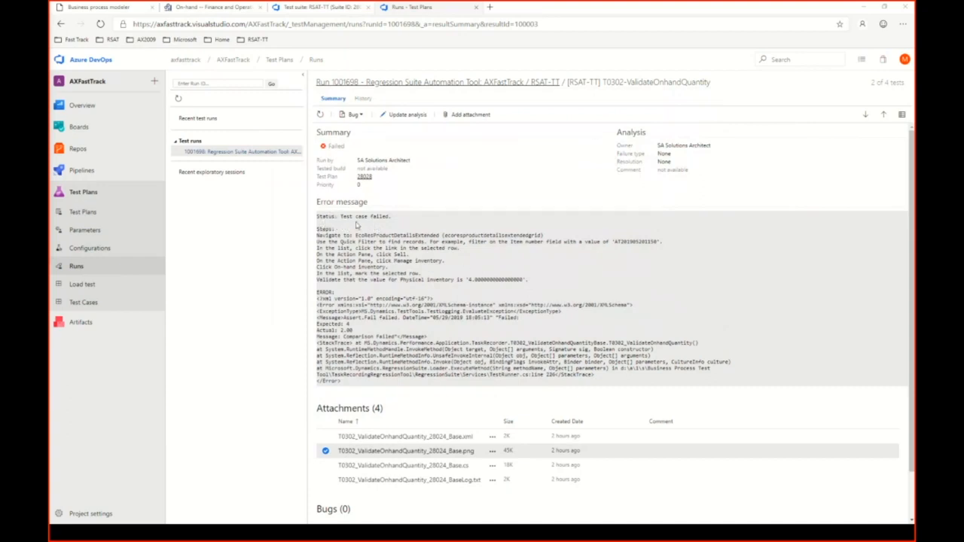
# Review the failed test's error message and attachments, including the save prompt for the T0302_ValidateOnhandQuantity_28024_Base.xml file, without saving it.
pyautogui.moveTo(449, 242); pyautogui.dragTo(472, 265)
pyautogui.click(498, 286)
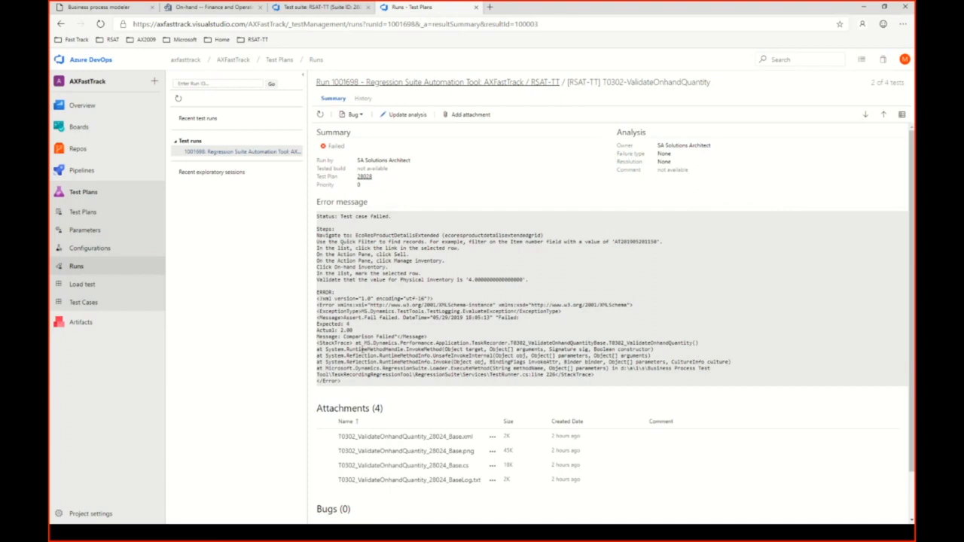
pyautogui.moveTo(911, 231); pyautogui.dragTo(911, 273)
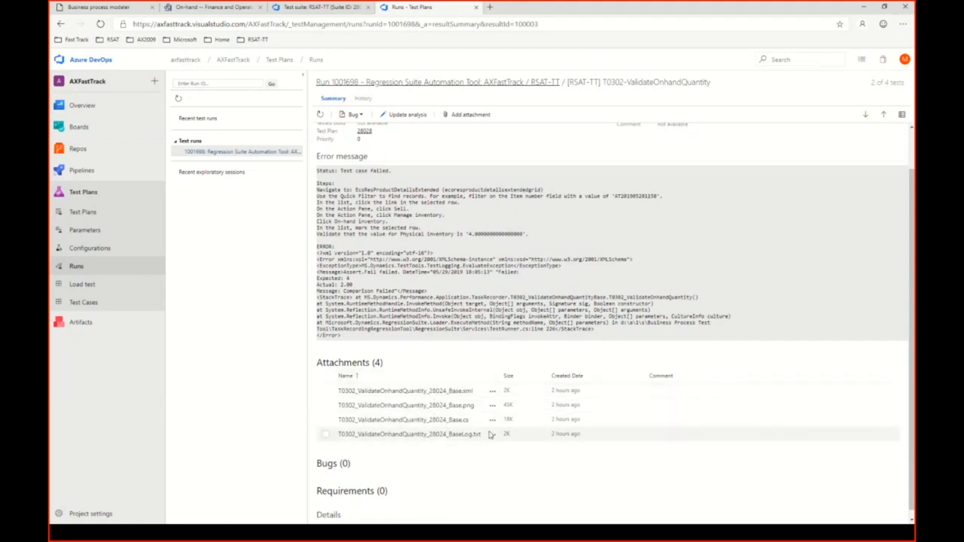
pyautogui.moveTo(508, 375); pyautogui.dragTo(515, 374)
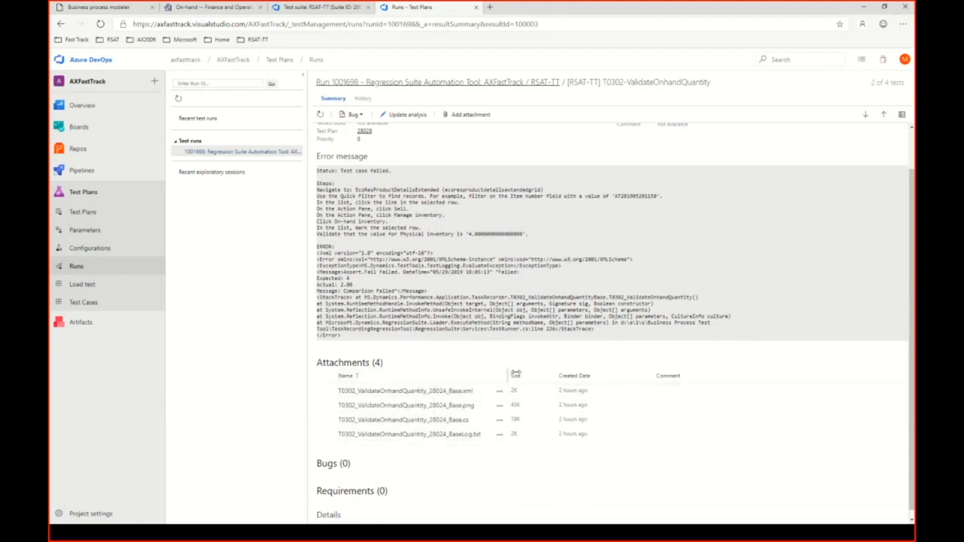
pyautogui.click(442, 394)
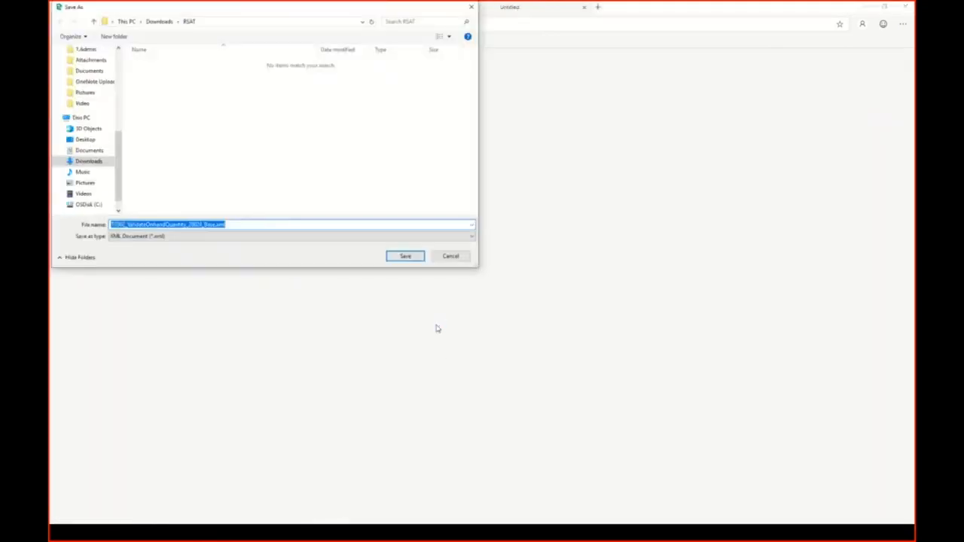
pyautogui.click(448, 256)
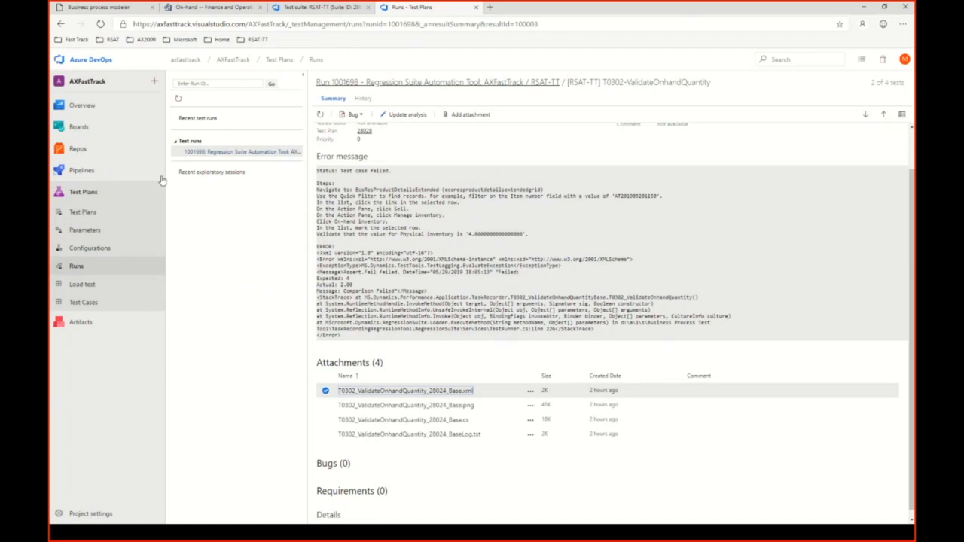
# Return to the run's test results, open [RSAT-TT] T0301-GetOnhandQuantity and examine its attachments and test steps.
pyautogui.click(62, 24)
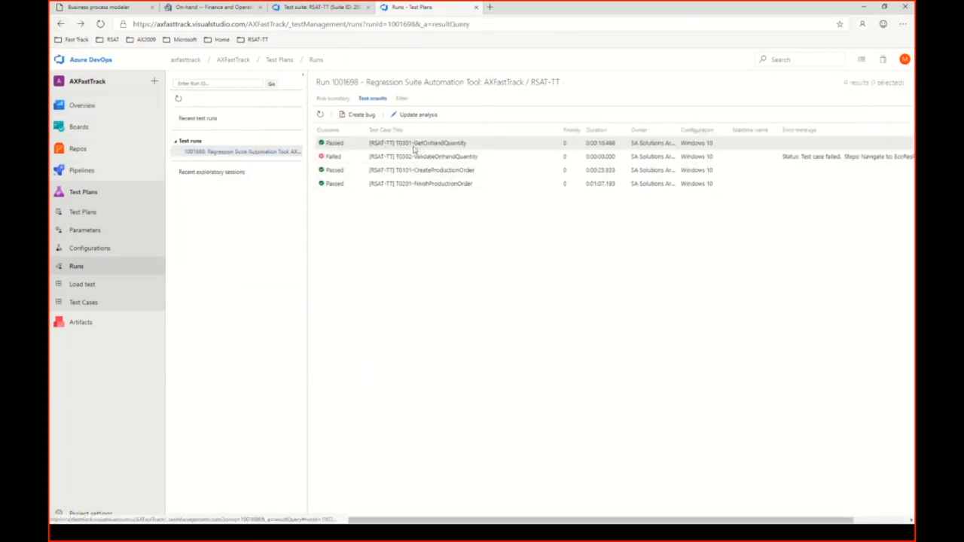
pyautogui.doubleClick(417, 145)
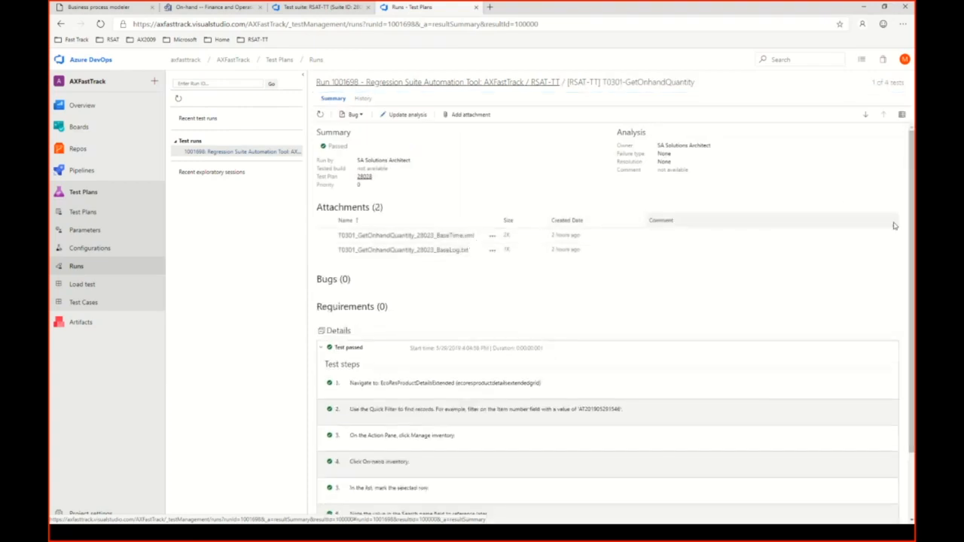
pyautogui.scroll(-1, 914, 234)
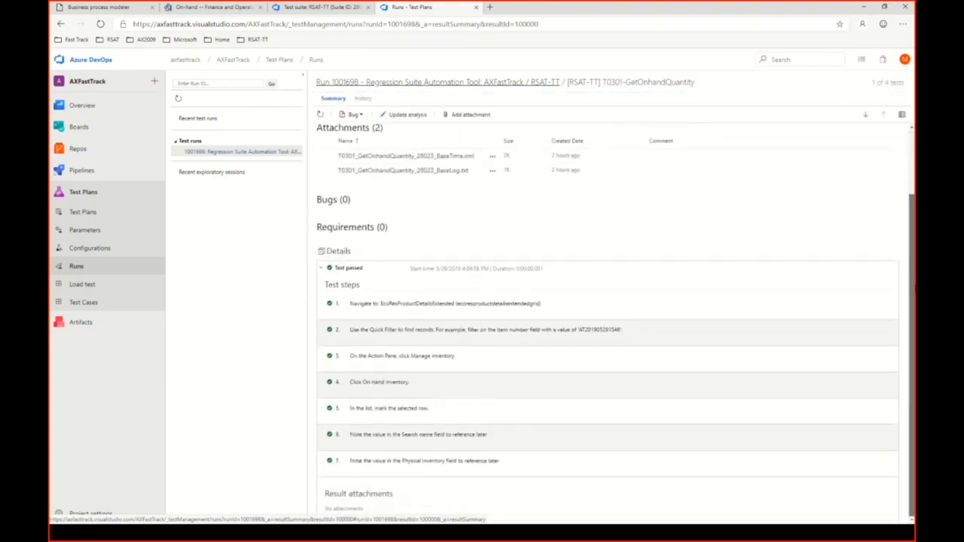
pyautogui.scroll(1, 914, 230)
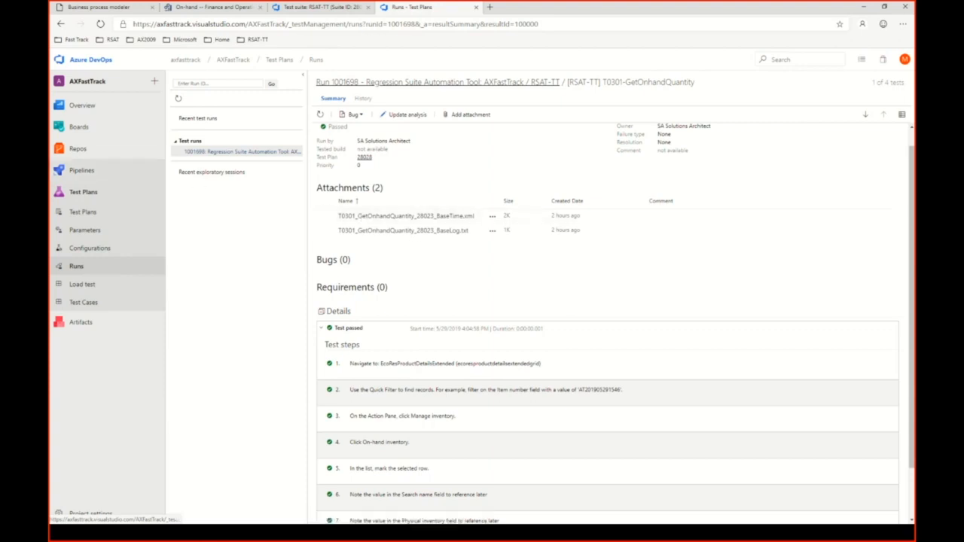
# Switch to the Regression Suite Automation Tool and leave only test case 28025, T0101-CreateProductionOrder, selected in the Demo suite.
pyautogui.hotkey('alt', 'Tab')
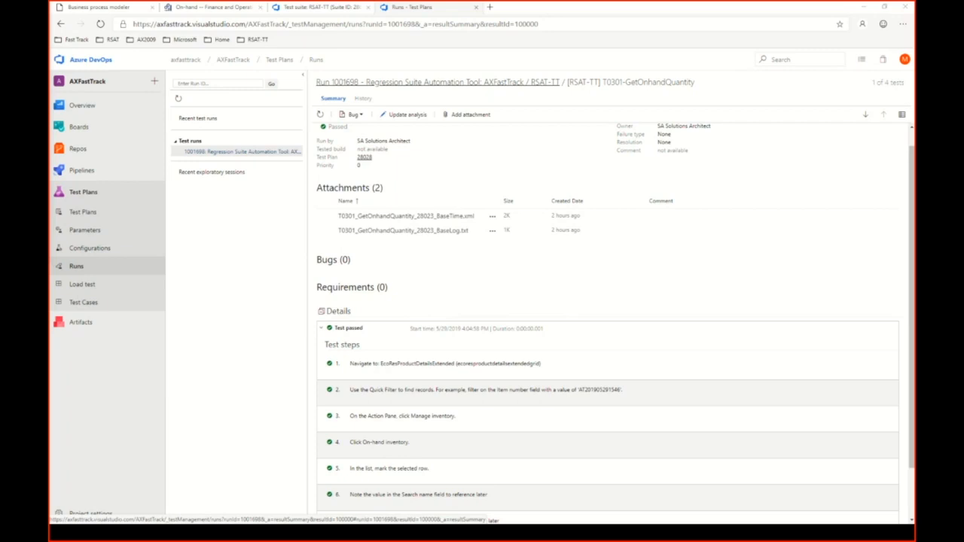
pyautogui.hotkey('alt', 'Tab')
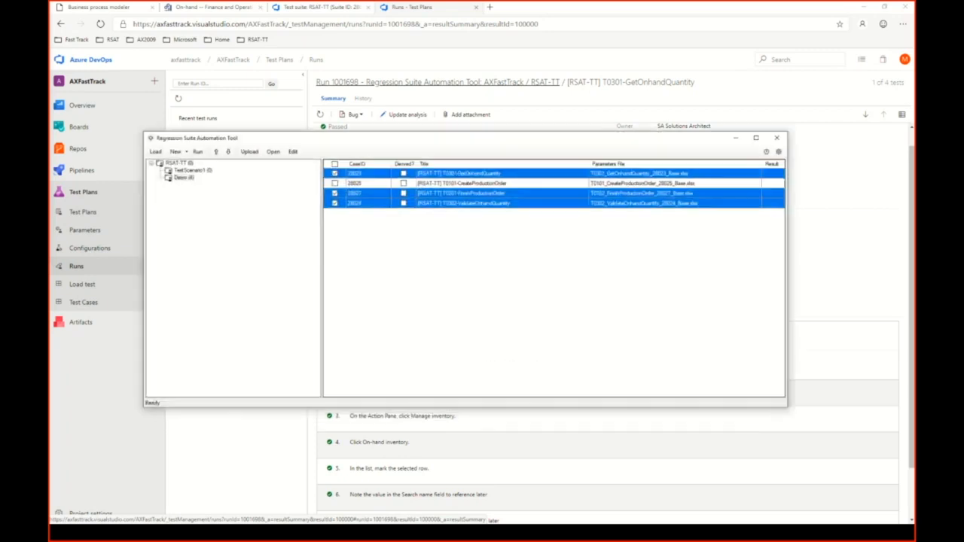
pyautogui.click(338, 174)
pyautogui.click(336, 194)
pyautogui.click(337, 203)
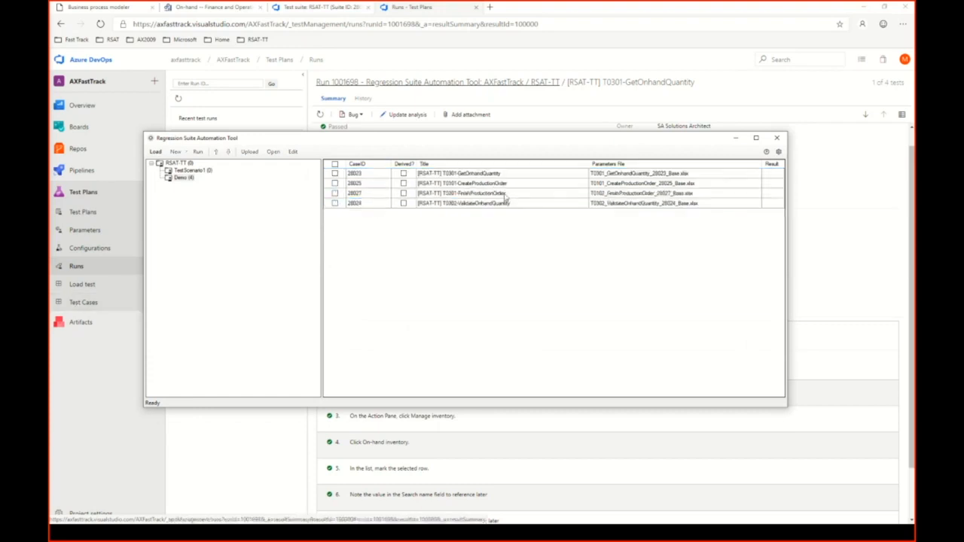
pyautogui.click(474, 176)
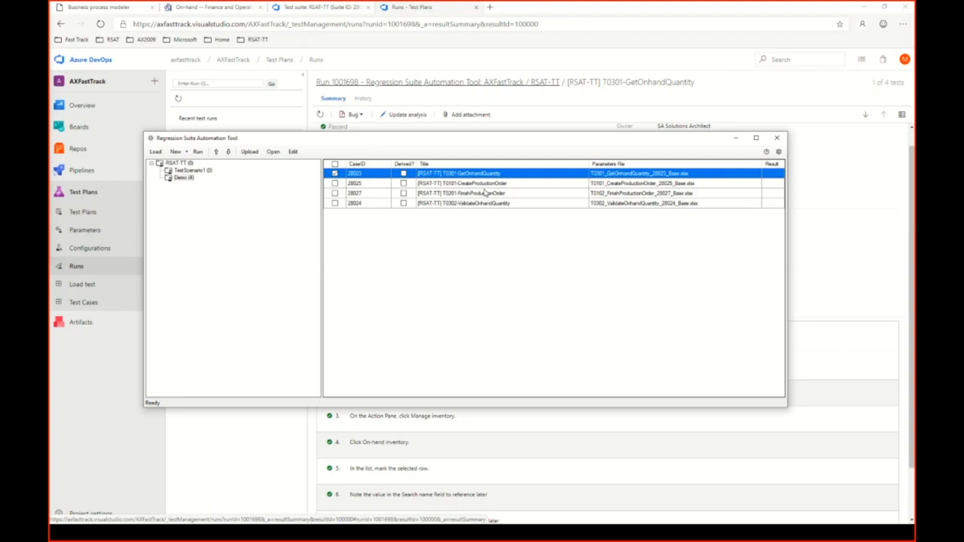
pyautogui.click(473, 184)
pyautogui.click(335, 173)
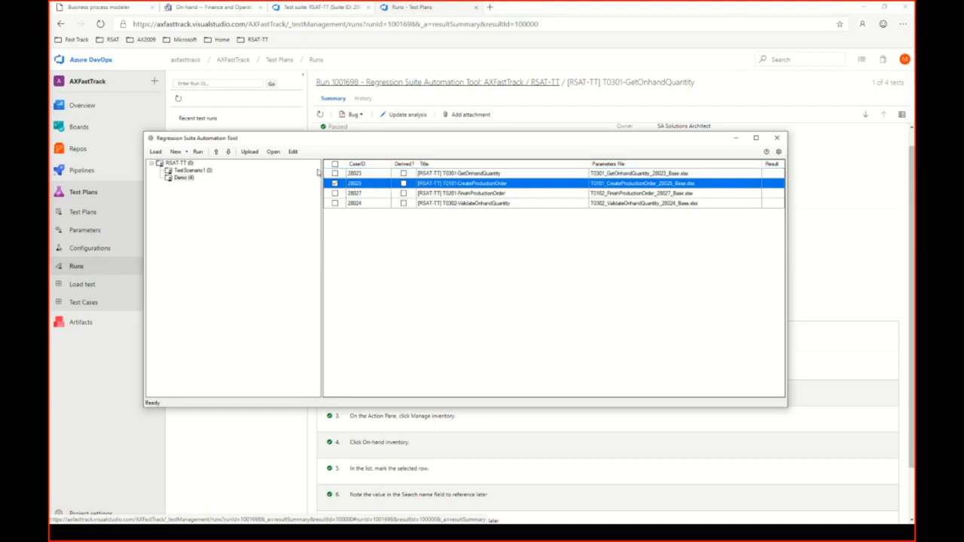
# Open the Excel parameter file of test case 28025 and review its MessageValidation and ProdTableCreate sheets.
pyautogui.click(293, 152)
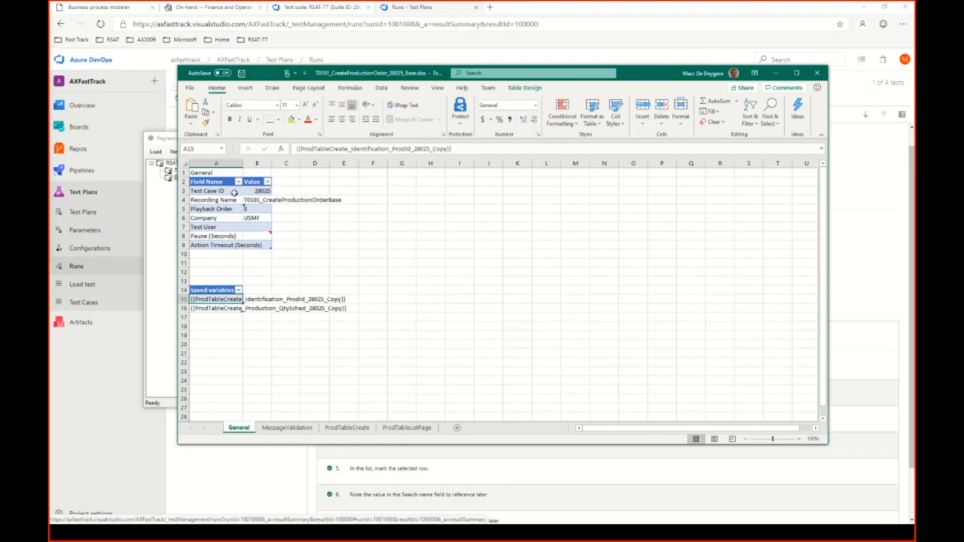
pyautogui.click(299, 428)
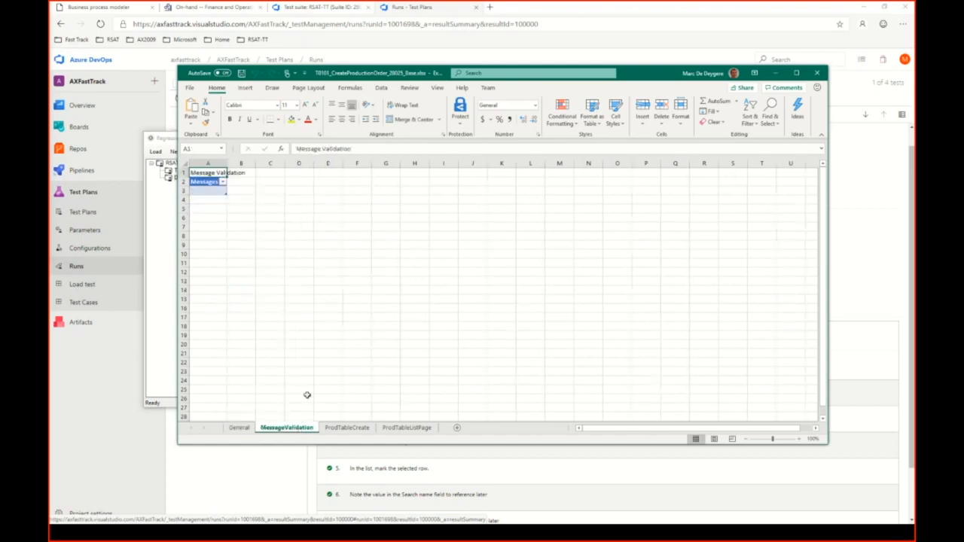
pyautogui.click(347, 428)
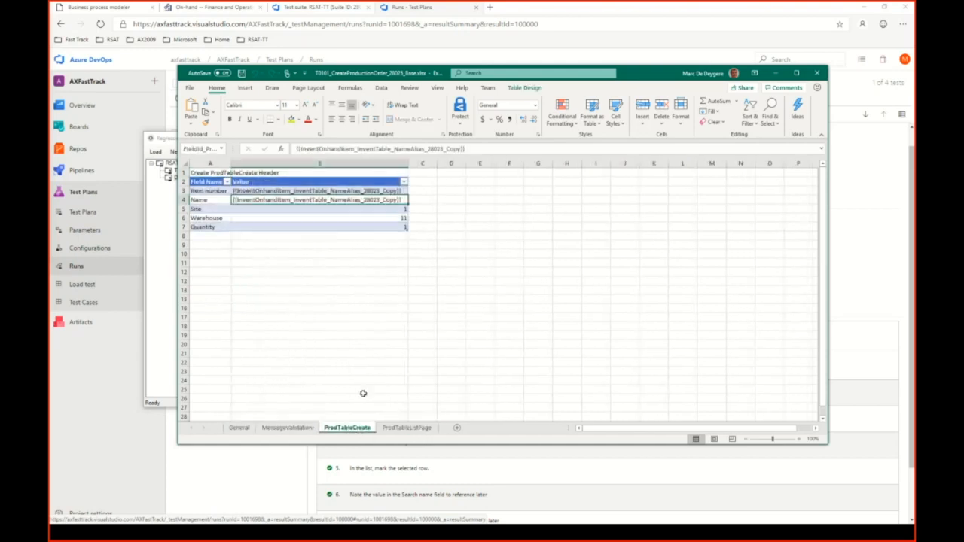
# Review the ProdTableListPage sheet and the saved variable in the Item number value of the ProdTableCreate sheet, and close the workbook.
pyautogui.click(396, 432)
pyautogui.click(244, 199)
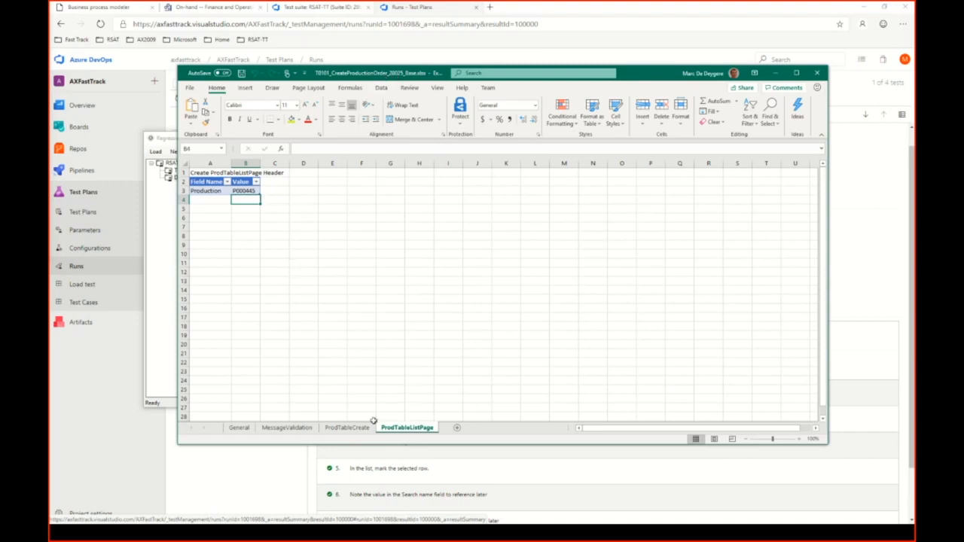
pyautogui.click(346, 429)
pyautogui.click(309, 245)
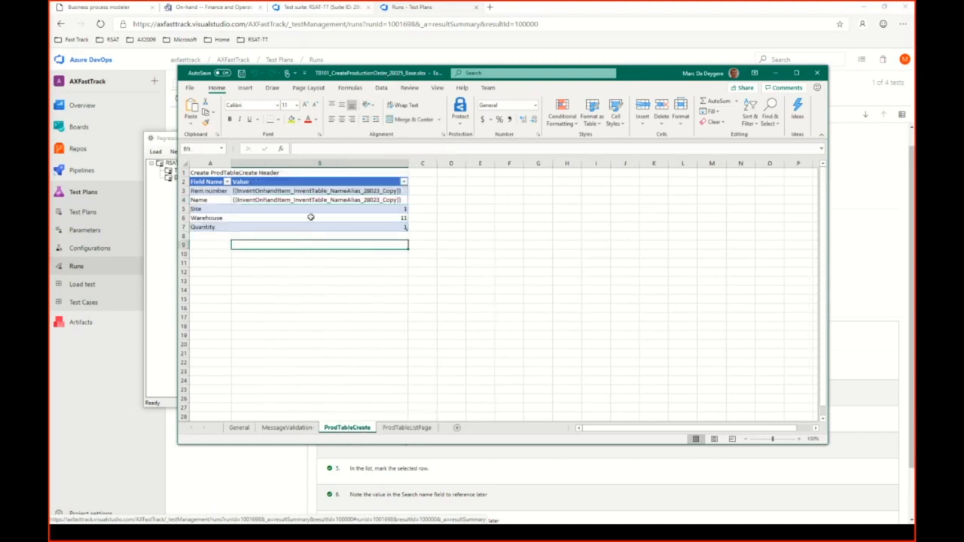
pyautogui.click(311, 192)
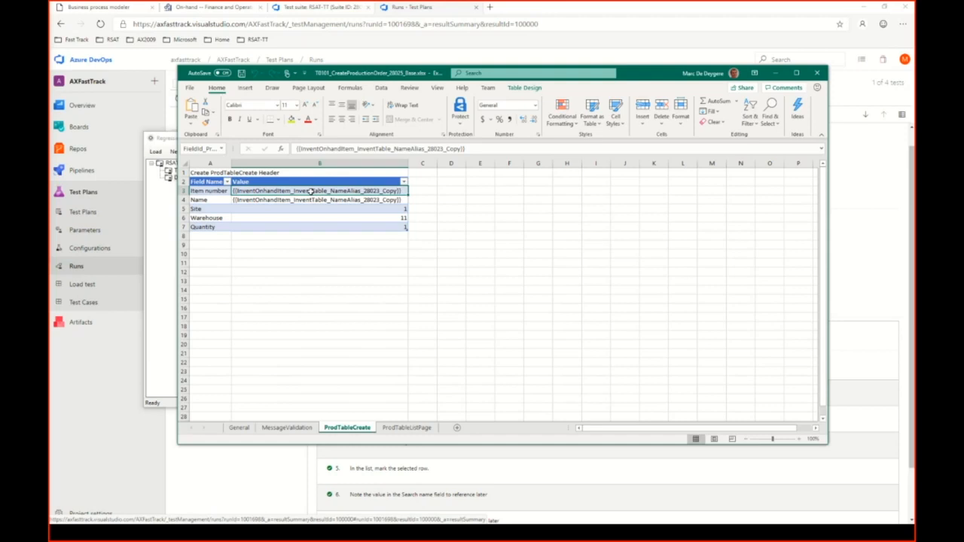
pyautogui.click(816, 72)
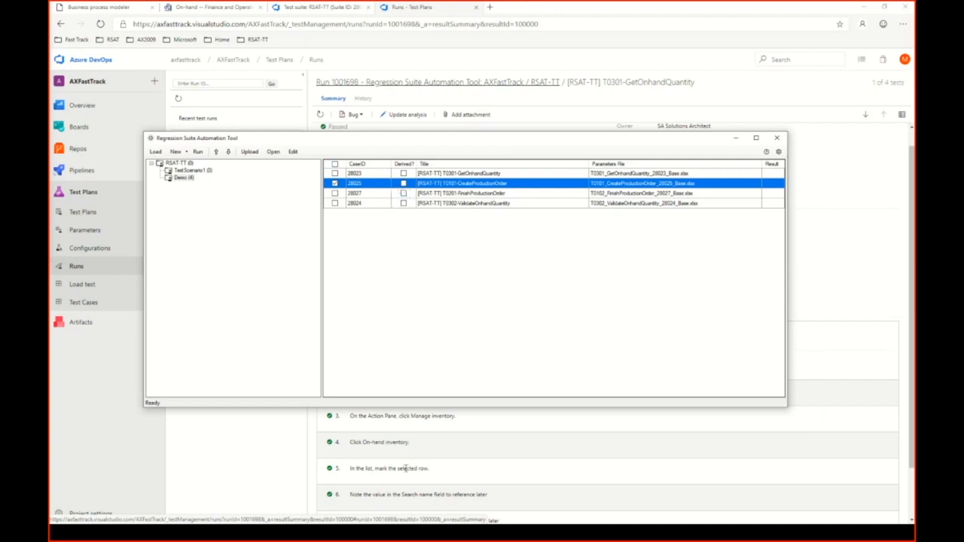
# Reopen the Excel parameter file of test case 28025 at its ProdTableCreate sheet.
pyautogui.click(294, 151)
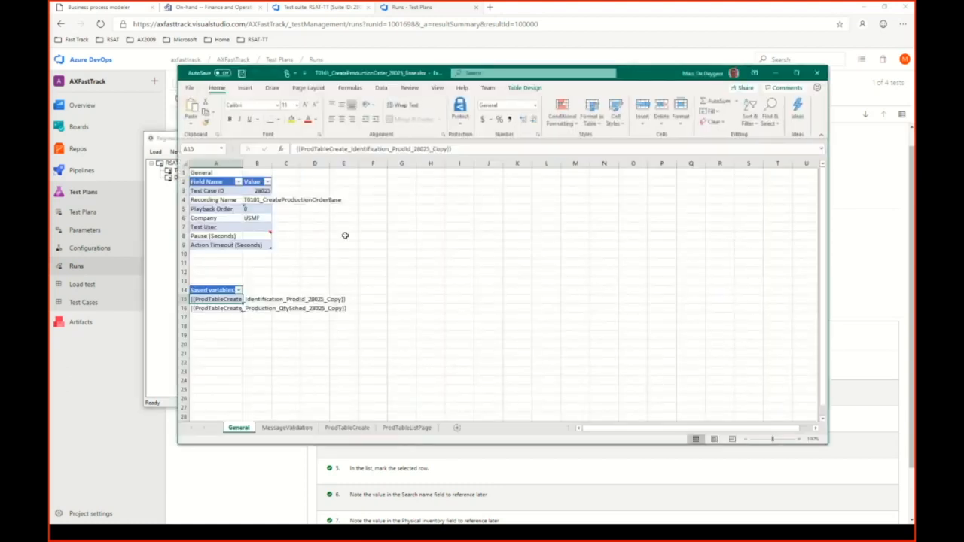
pyautogui.click(287, 427)
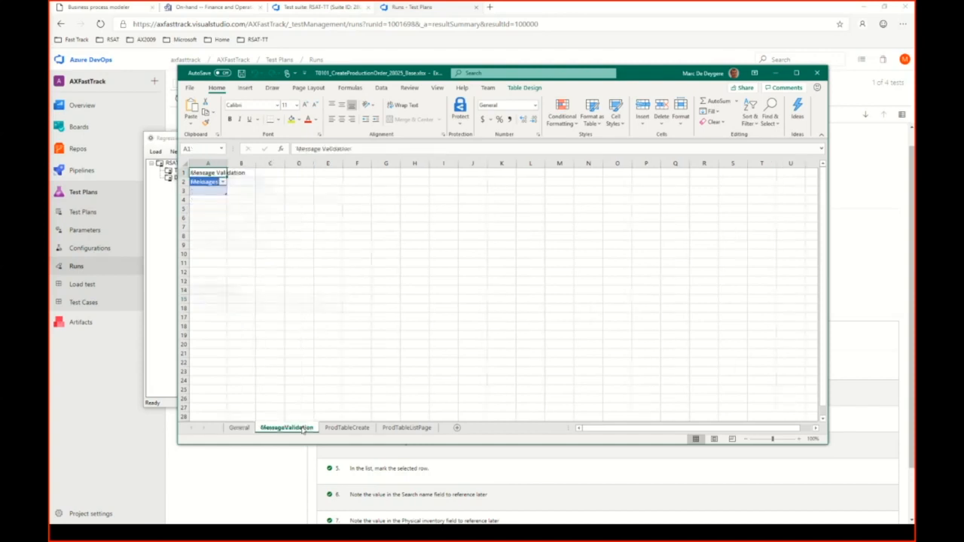
pyautogui.click(347, 427)
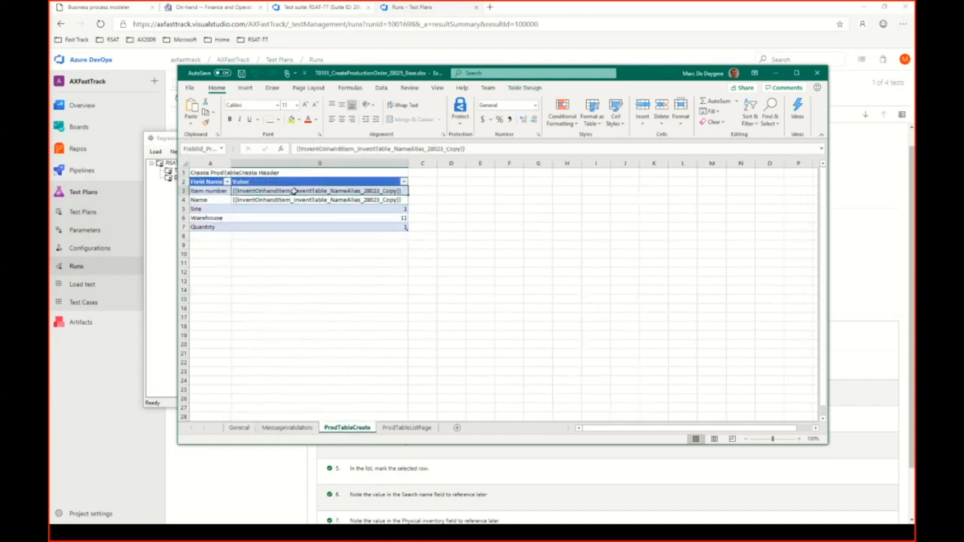
# Replace the Item number value on the ProdTableCreate sheet with the formula ="AT" & NOW().
pyautogui.write('=')
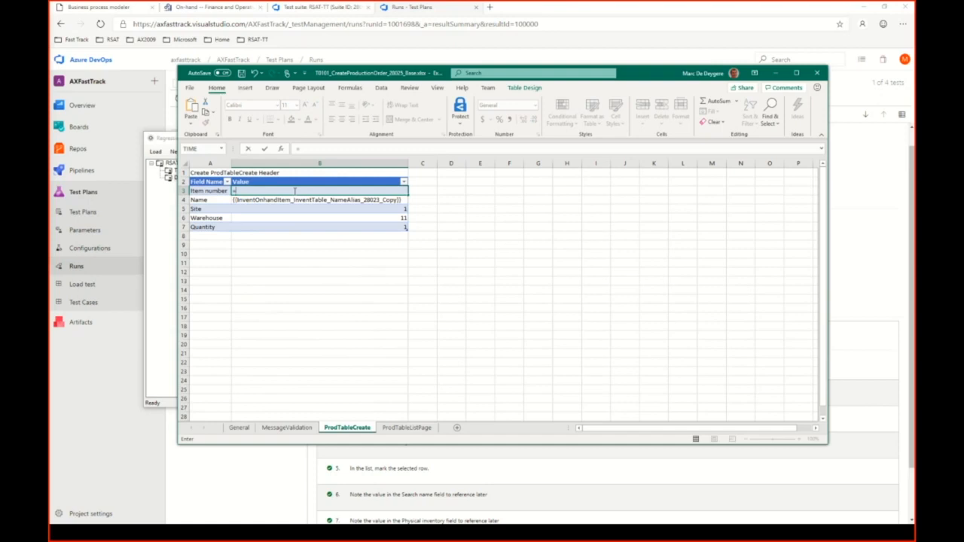
pyautogui.write('"AT" &')
pyautogui.write('now')
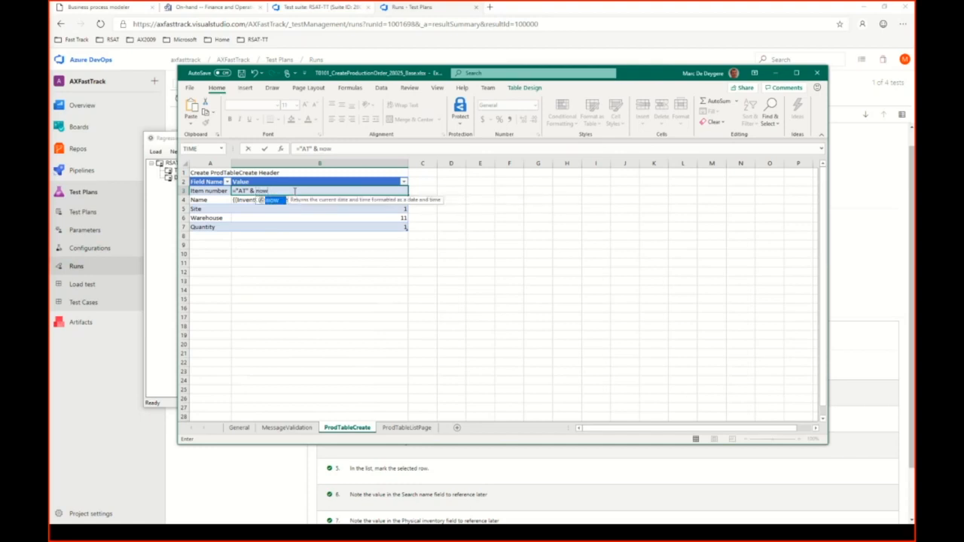
pyautogui.write('(')
pyautogui.press('BackSpace')
pyautogui.press('BackSpace')
pyautogui.press('BackSpace')
pyautogui.press('BackSpace')
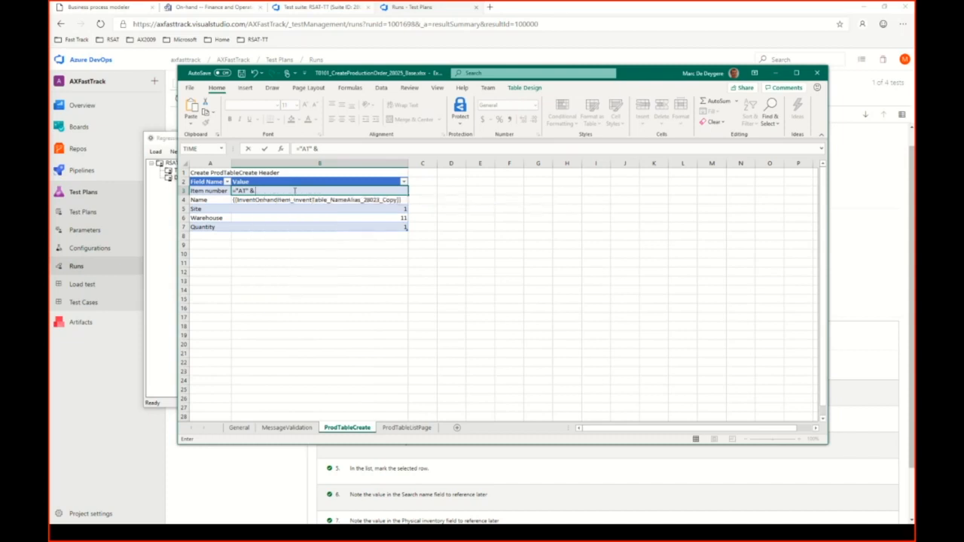
pyautogui.write('now()')
pyautogui.press('Return')
# Wrap NOW() in the Item number formula in a TEXT function with the format "yyymmddhhmm", and compare it with the Name value.
pyautogui.click(292, 191)
pyautogui.click(321, 150)
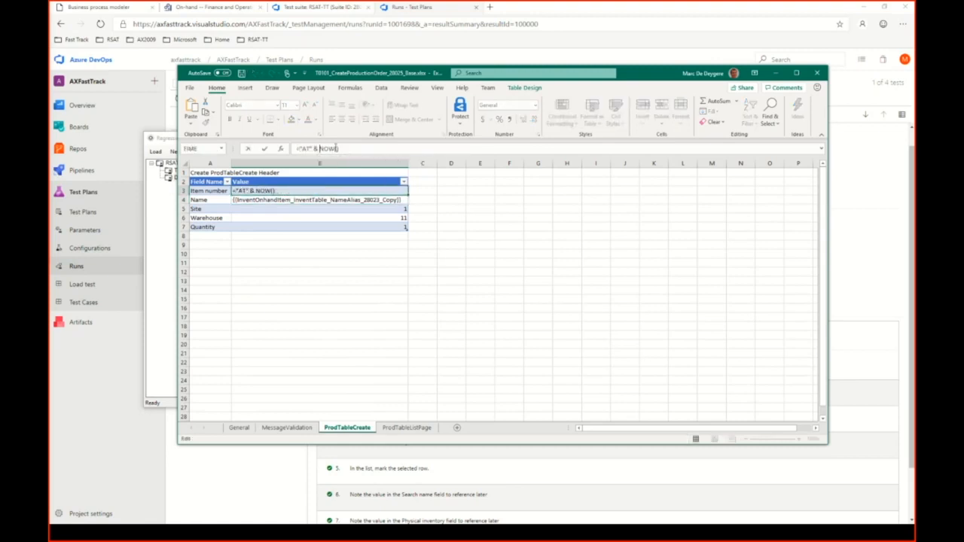
pyautogui.write('text(')
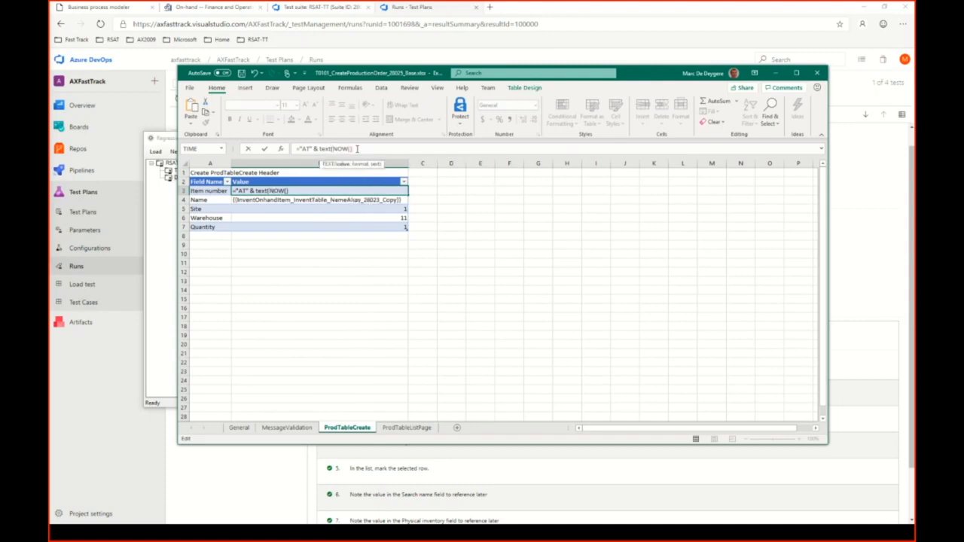
pyautogui.write(',"yyyymmddhhmm')
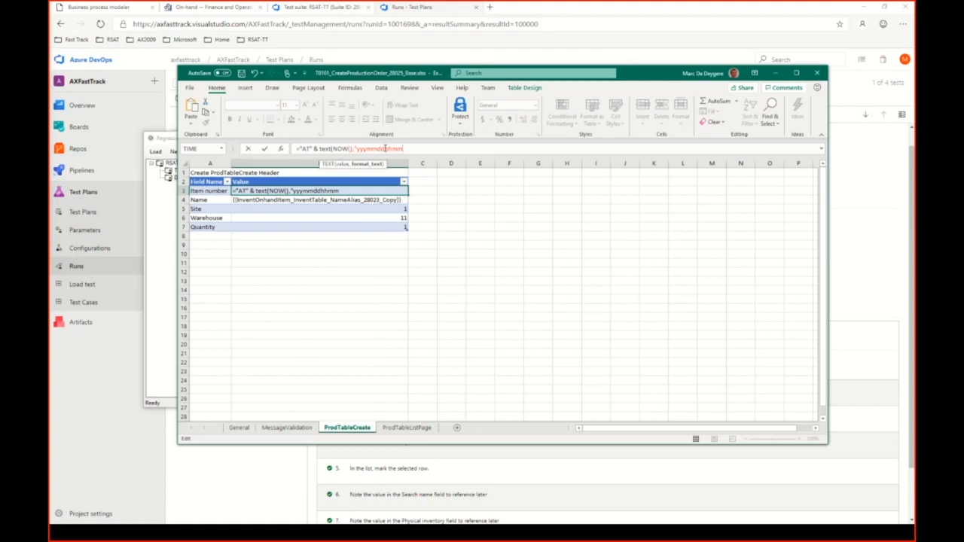
pyautogui.write('")')
pyautogui.press('Return')
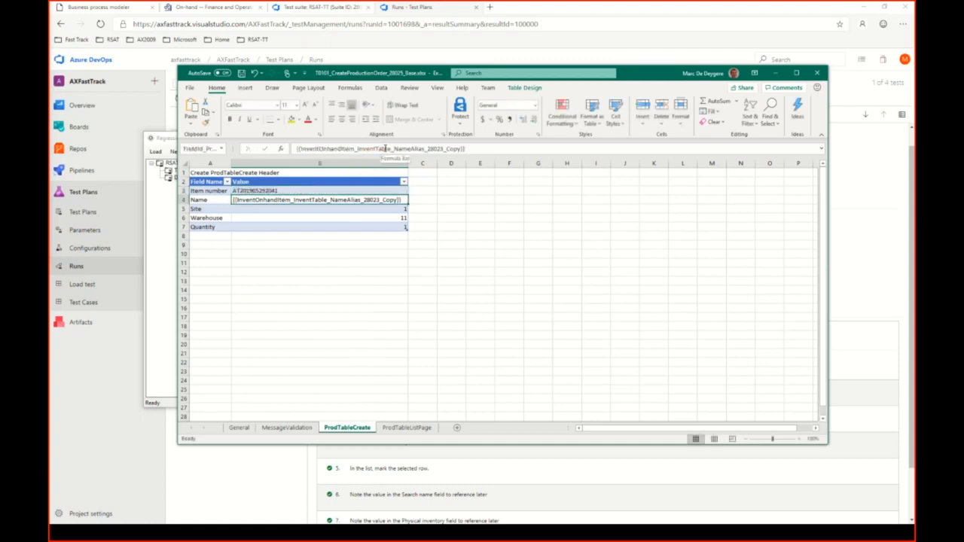
pyautogui.click(299, 191)
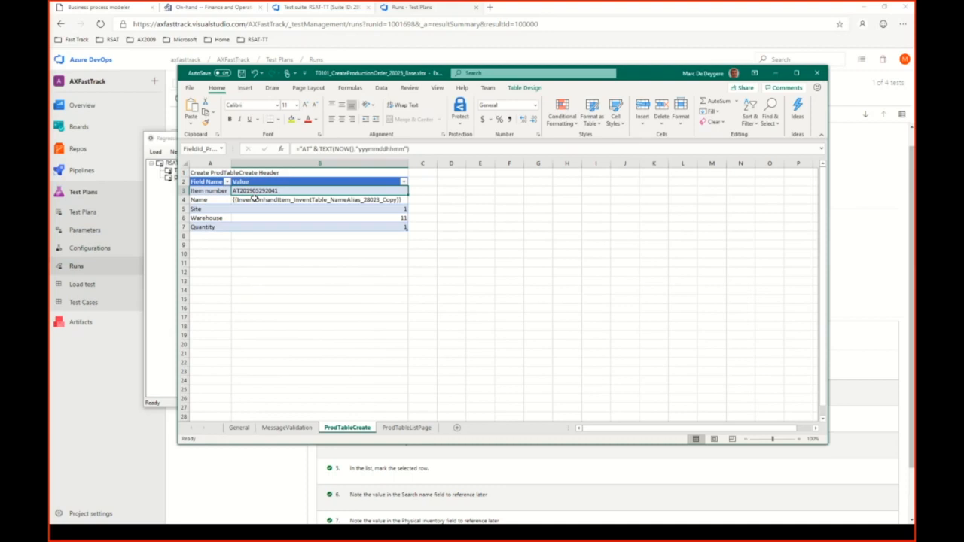
pyautogui.click(261, 200)
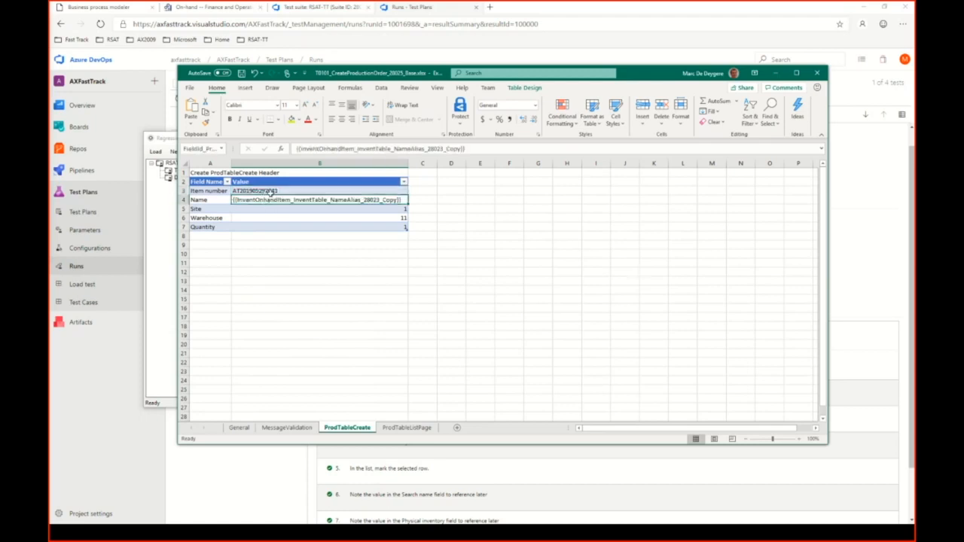
pyautogui.press('Up')
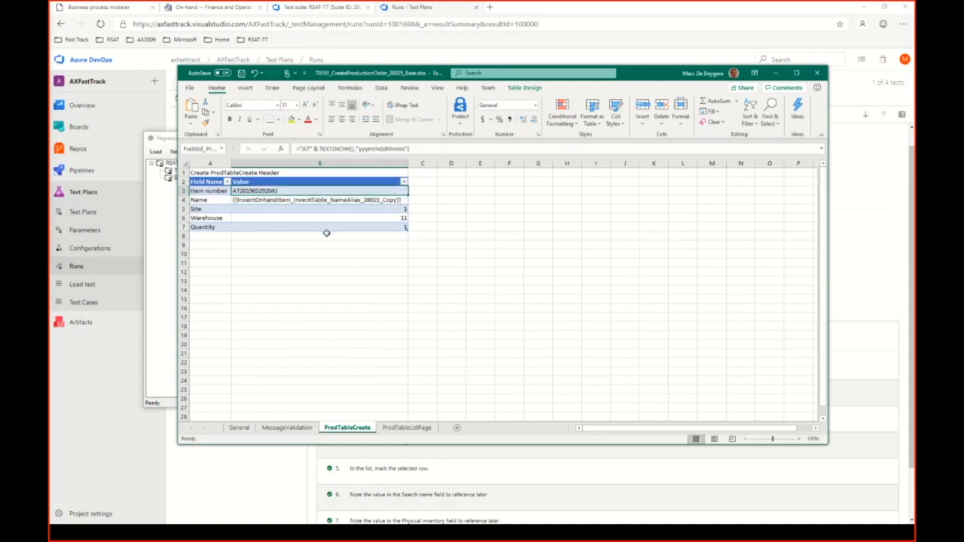